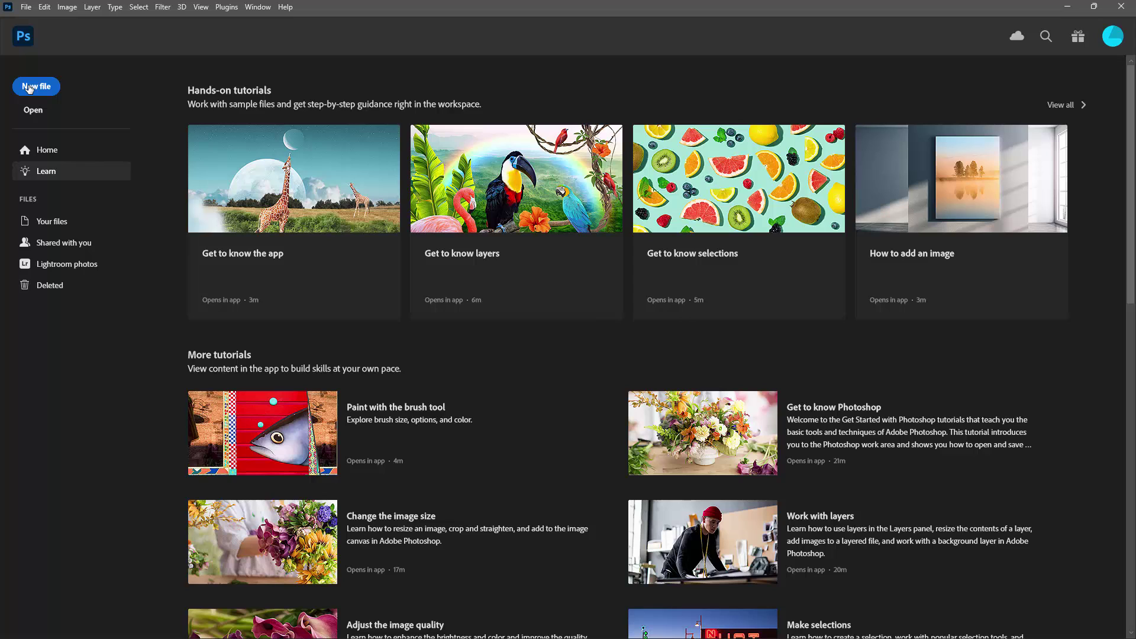
Create a new 2000 x 2000 px document at 72 ppi with a white background.
left_click(29, 89)
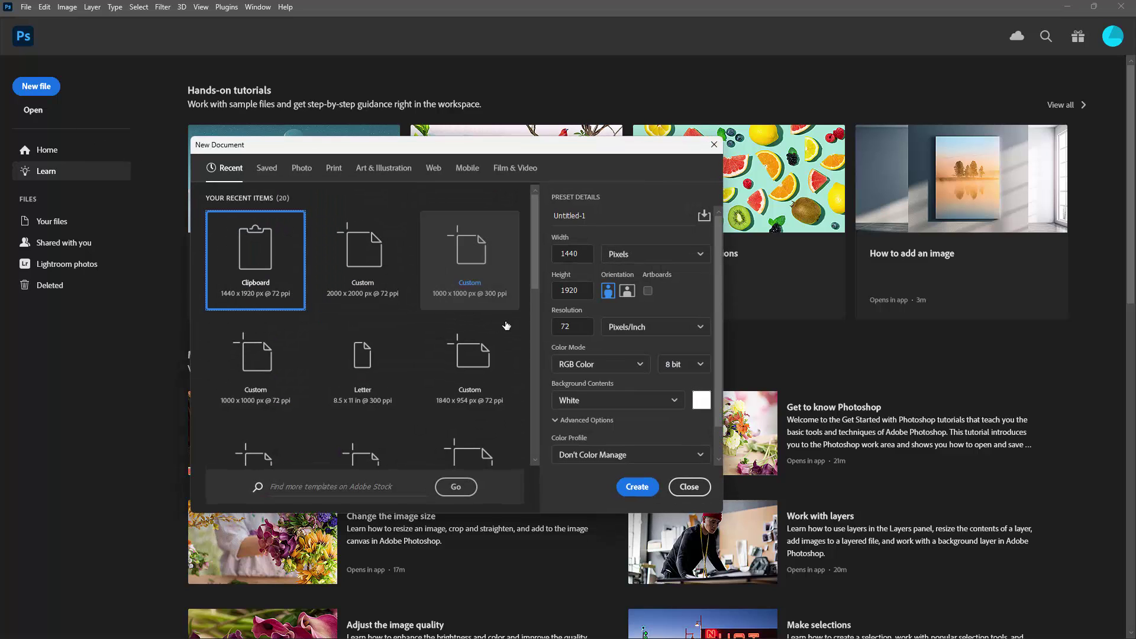
left_click(363, 257)
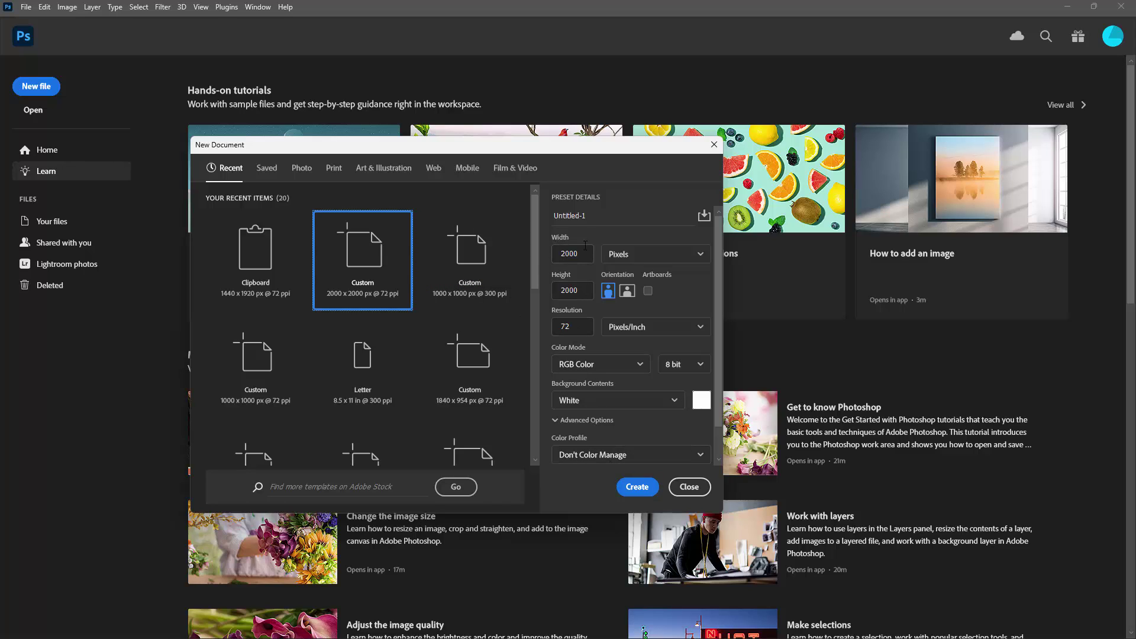
left_click(637, 488)
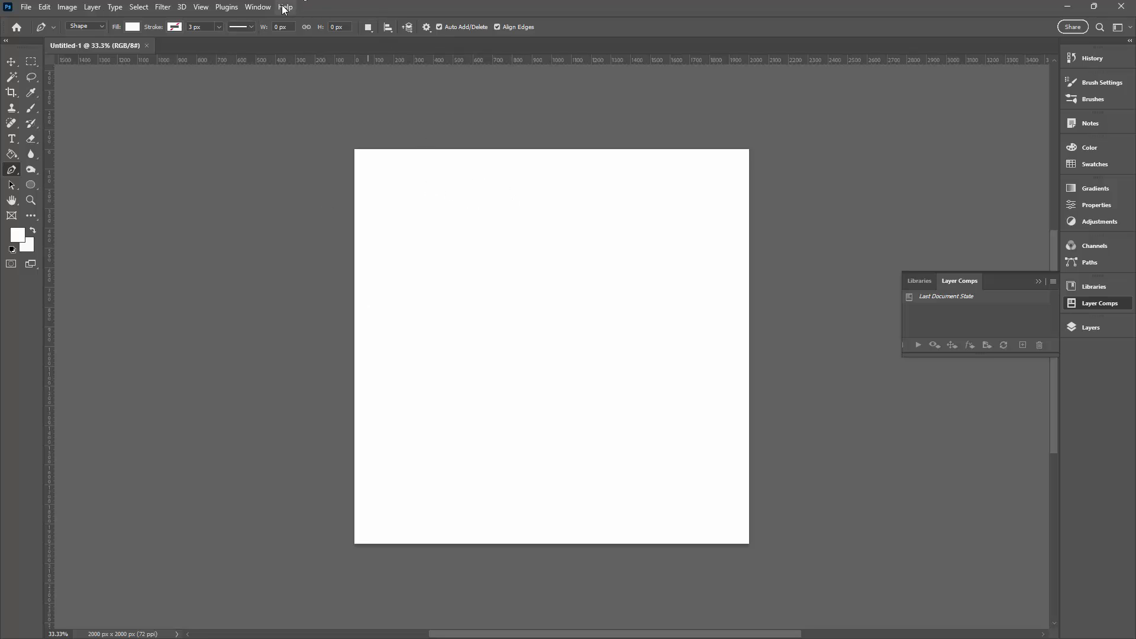
Add a cyan guide layout with 2 columns and 2 rows across the canvas, and collapse the Layer Comps panel.
left_click(201, 6)
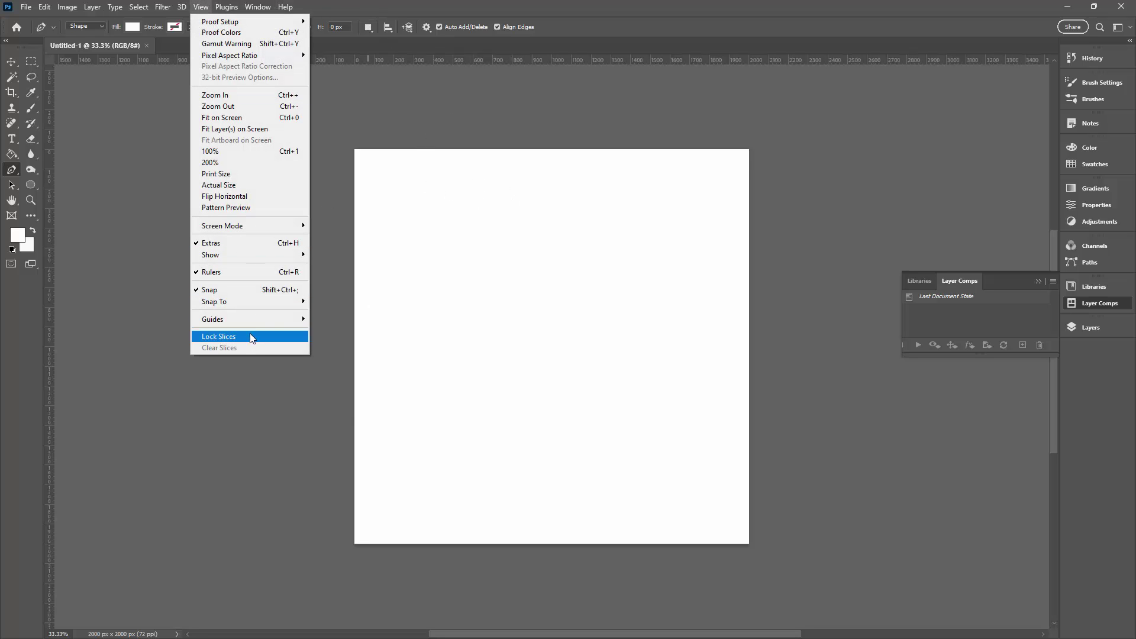
mouse_move(250, 324)
left_click(349, 398)
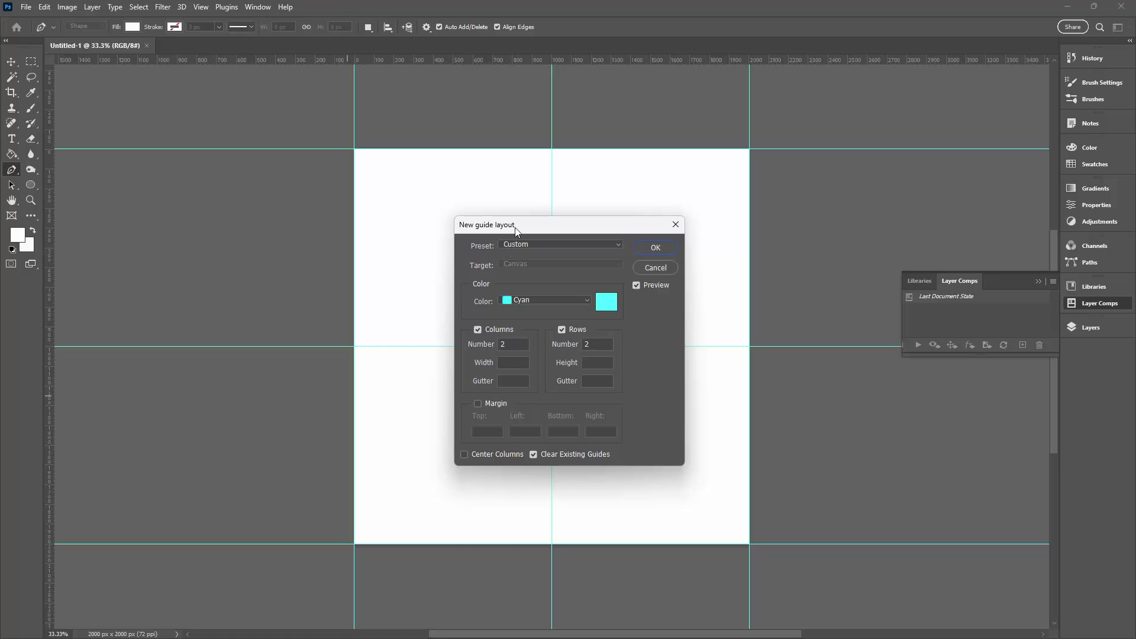
left_click(656, 248)
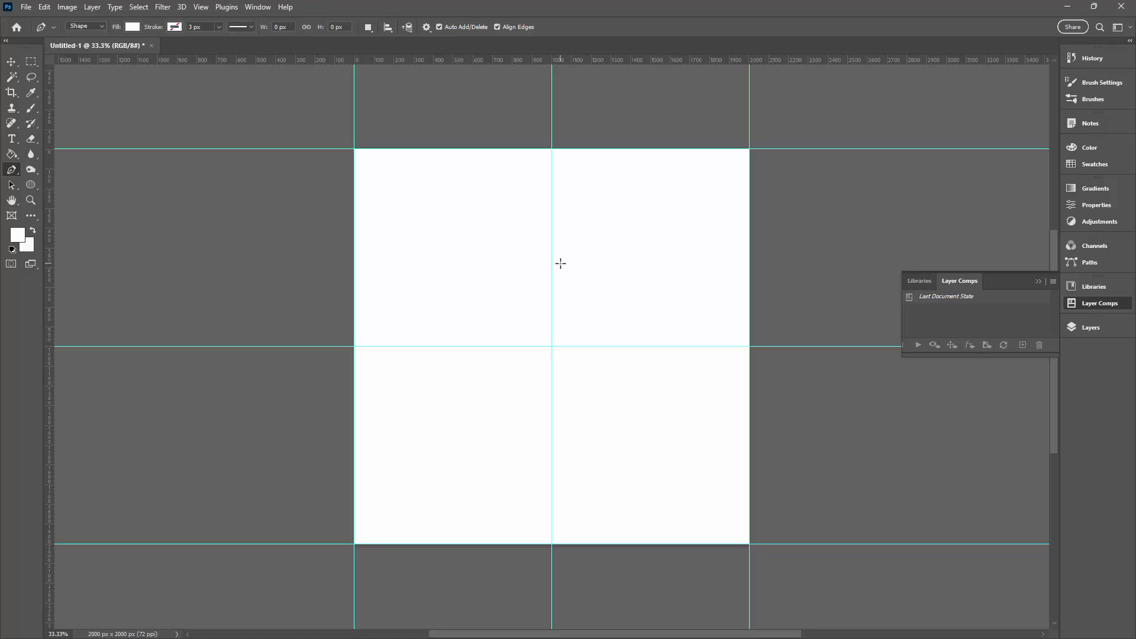
left_click(1036, 281)
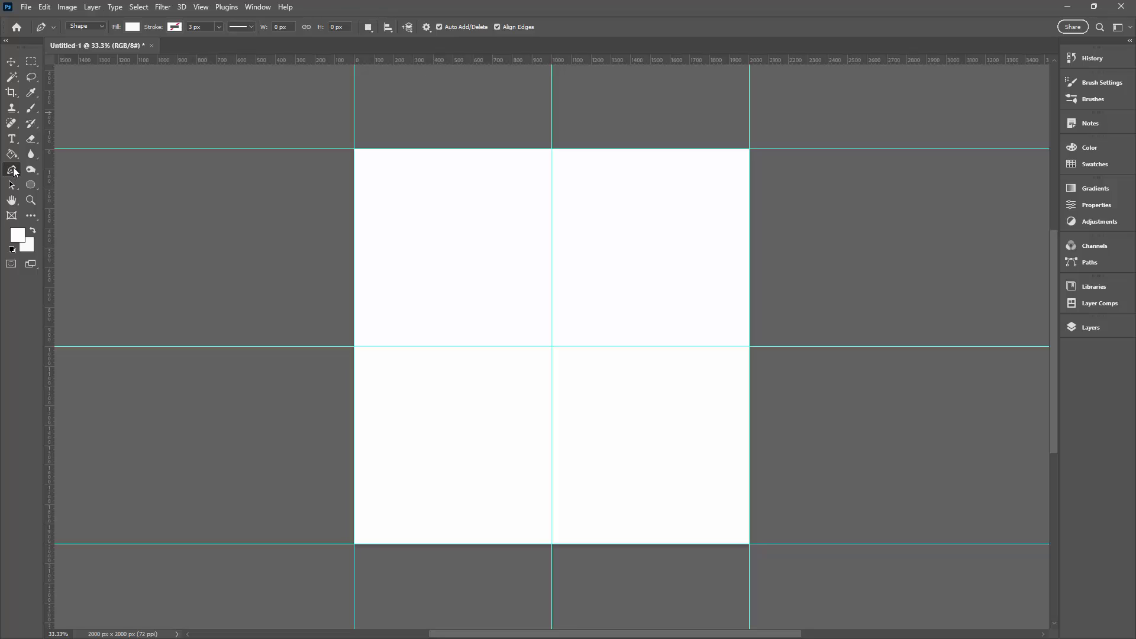
Draw a closed triangle about 969 x 285 px with the Pen tool in Shape mode, from the canvas's left edge toward the vertical centre guide.
left_click(99, 26)
left_click(354, 169)
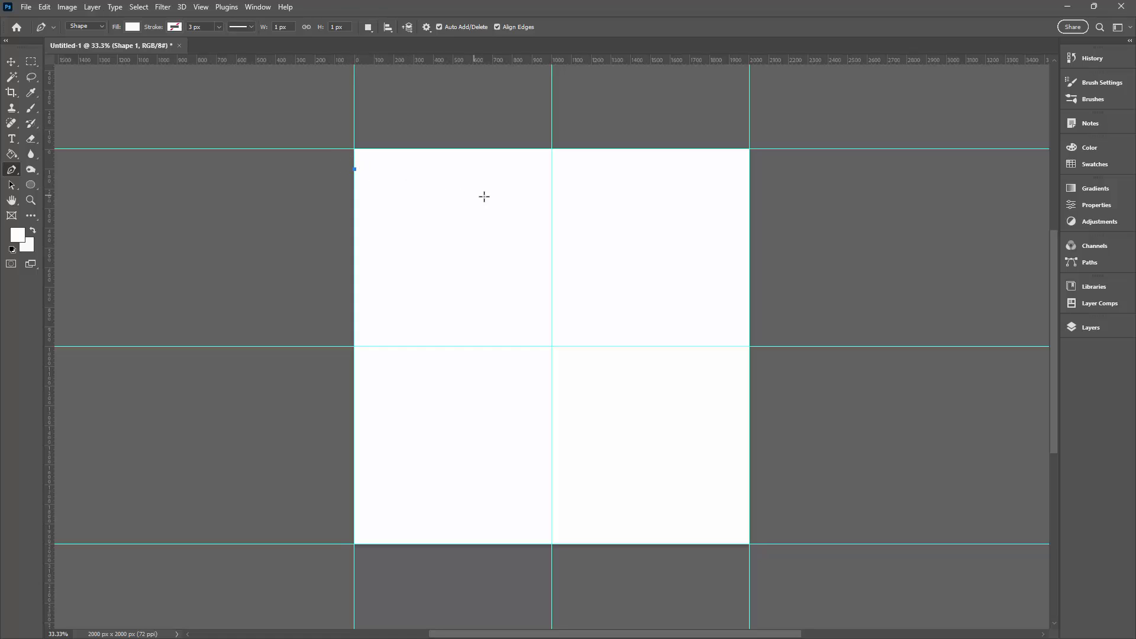
left_click(545, 194)
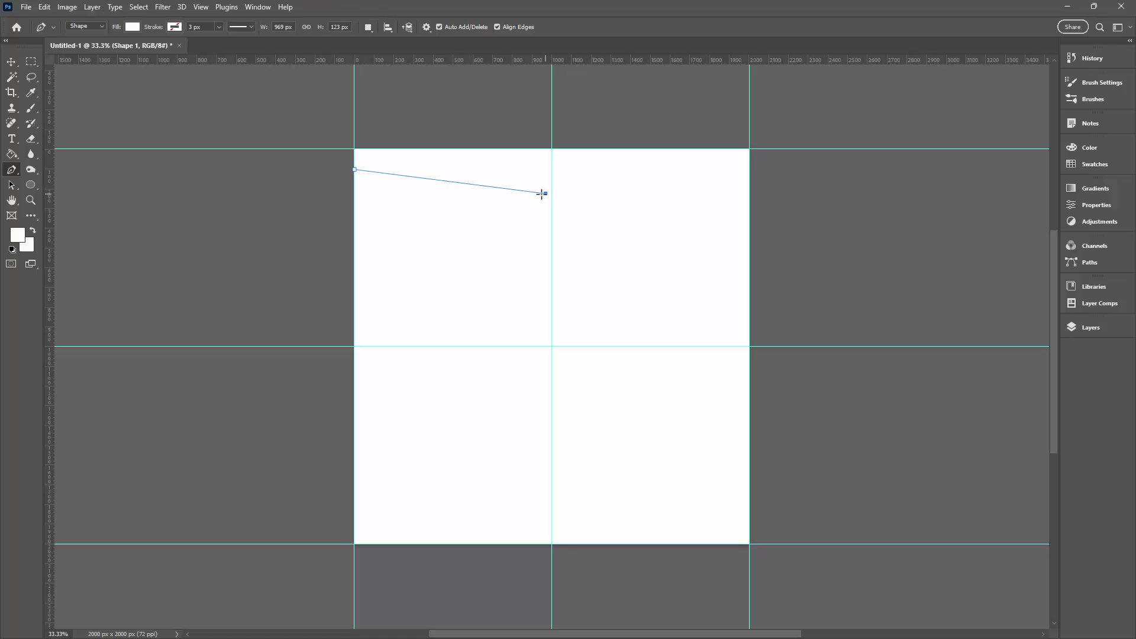
left_click(355, 226)
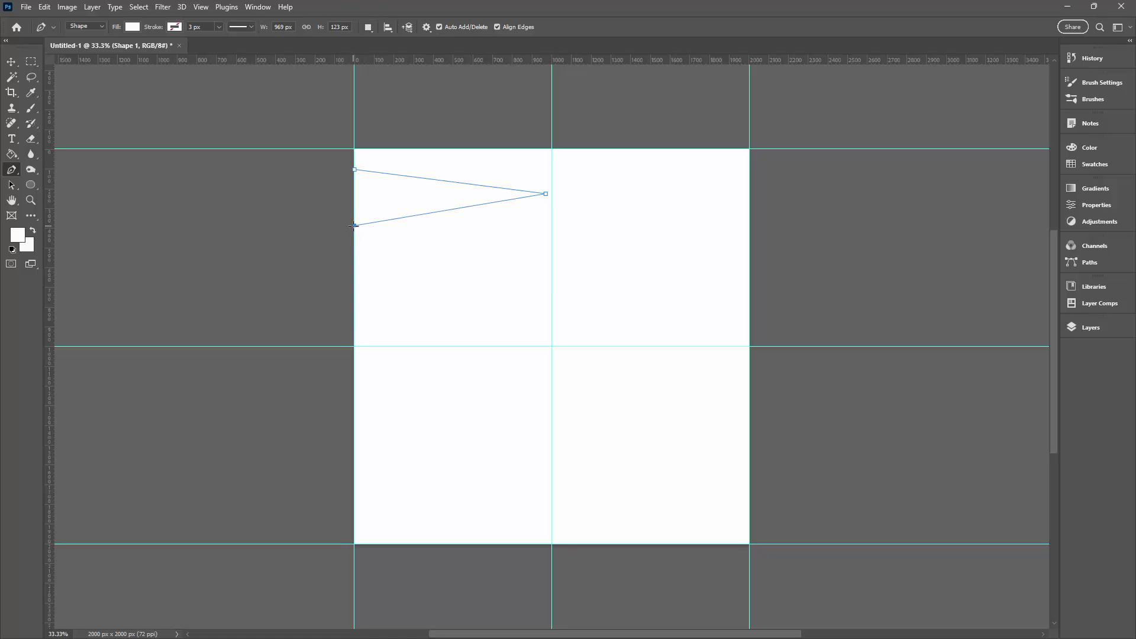
left_click(355, 170)
Fill the triangle with the mauve-pink pattern from the Color Paper legacy patterns.
left_click(258, 8)
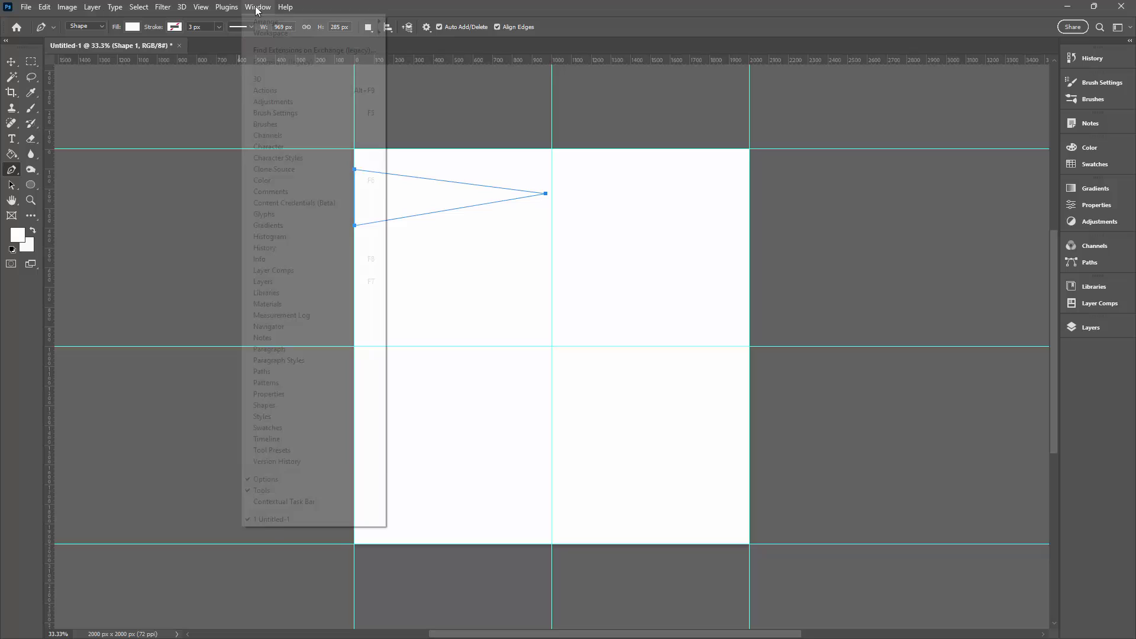
left_click(290, 383)
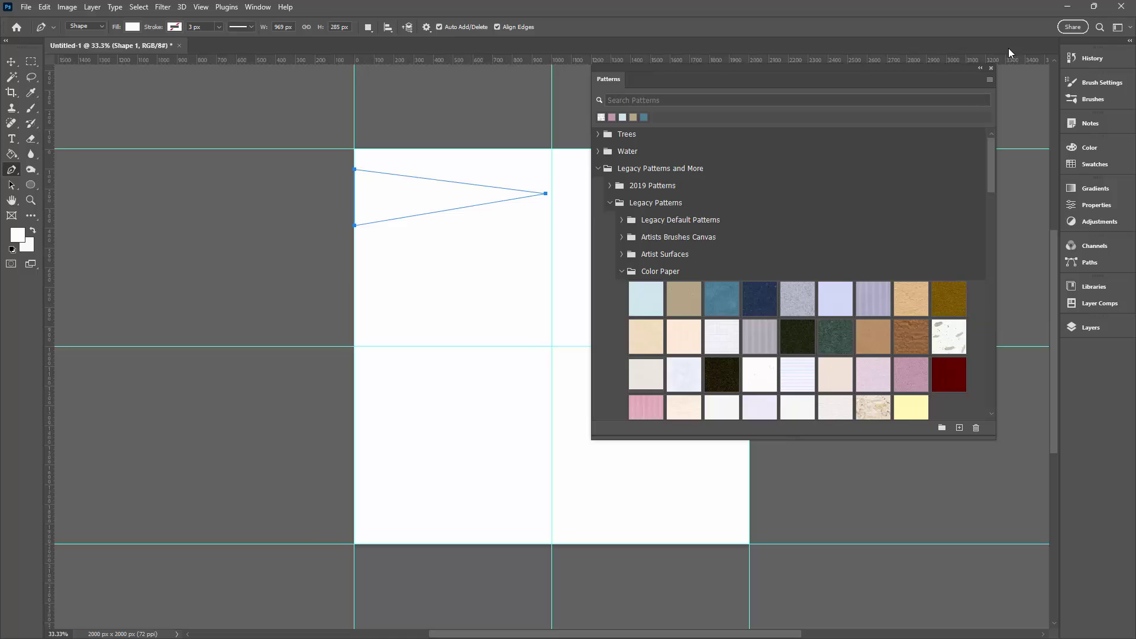
left_click(906, 381)
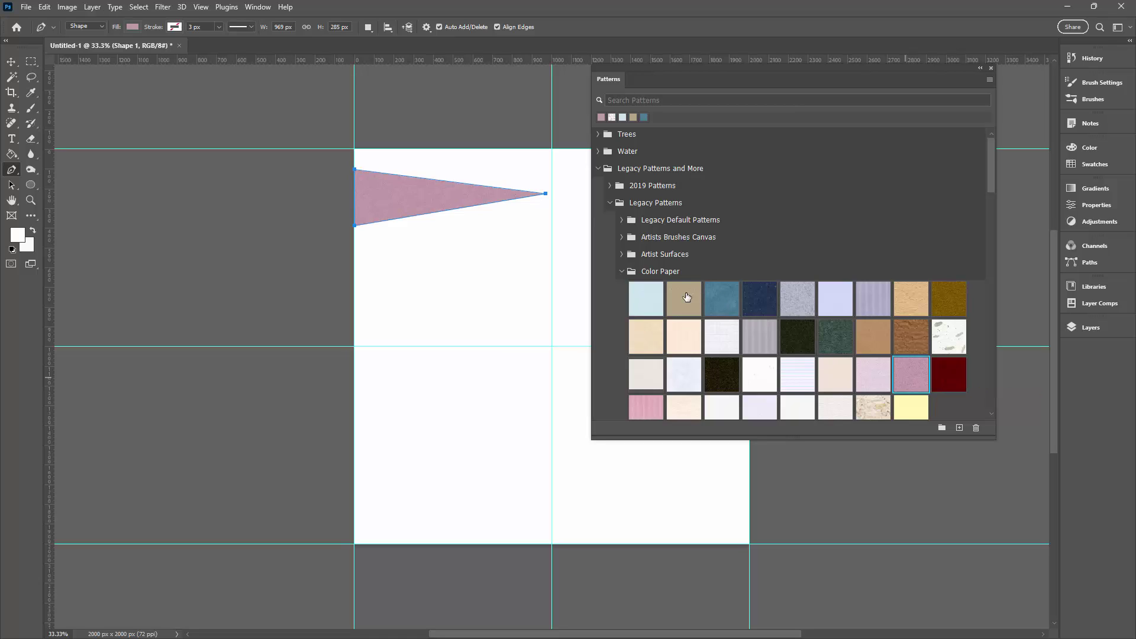
left_click(991, 70)
Set the triangle layer's Fill to 50%.
key("v")
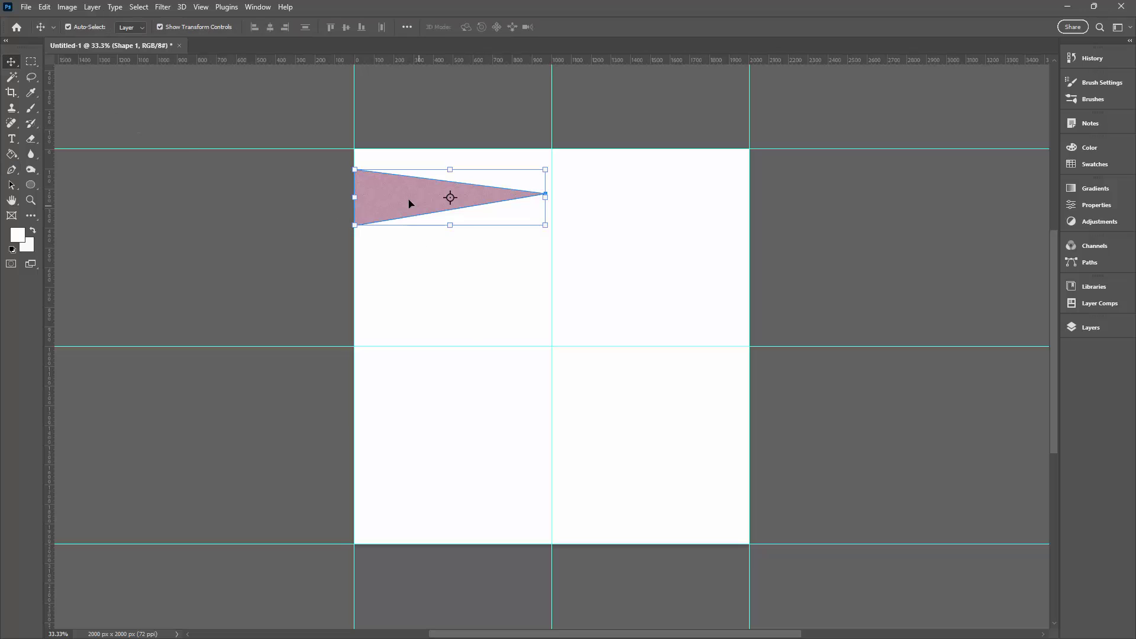
left_click(1088, 327)
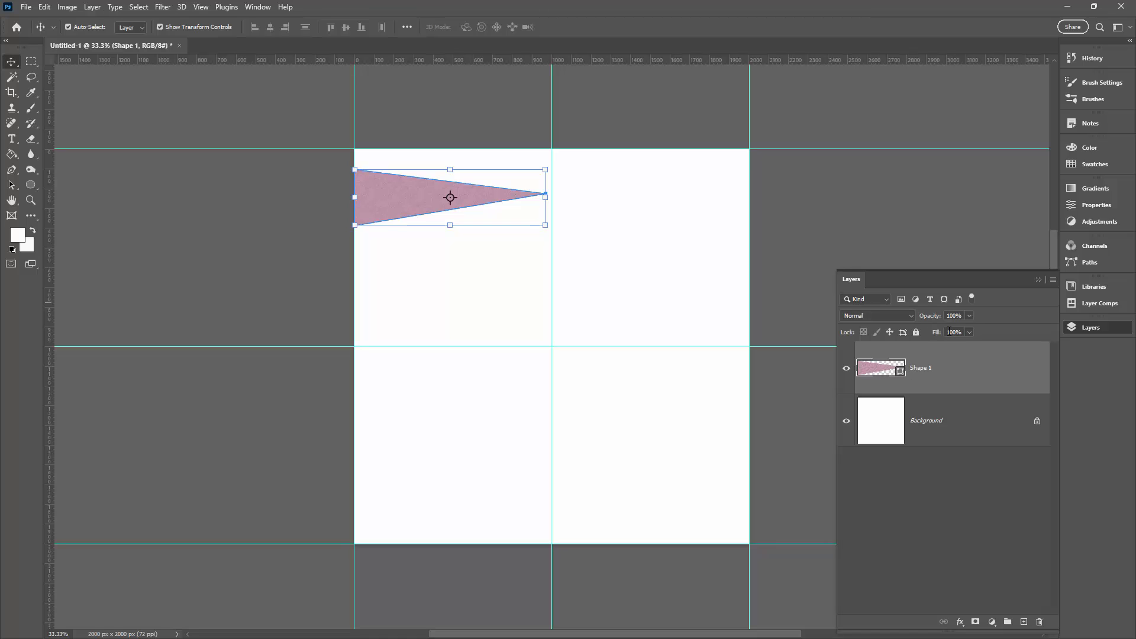
left_click(967, 332)
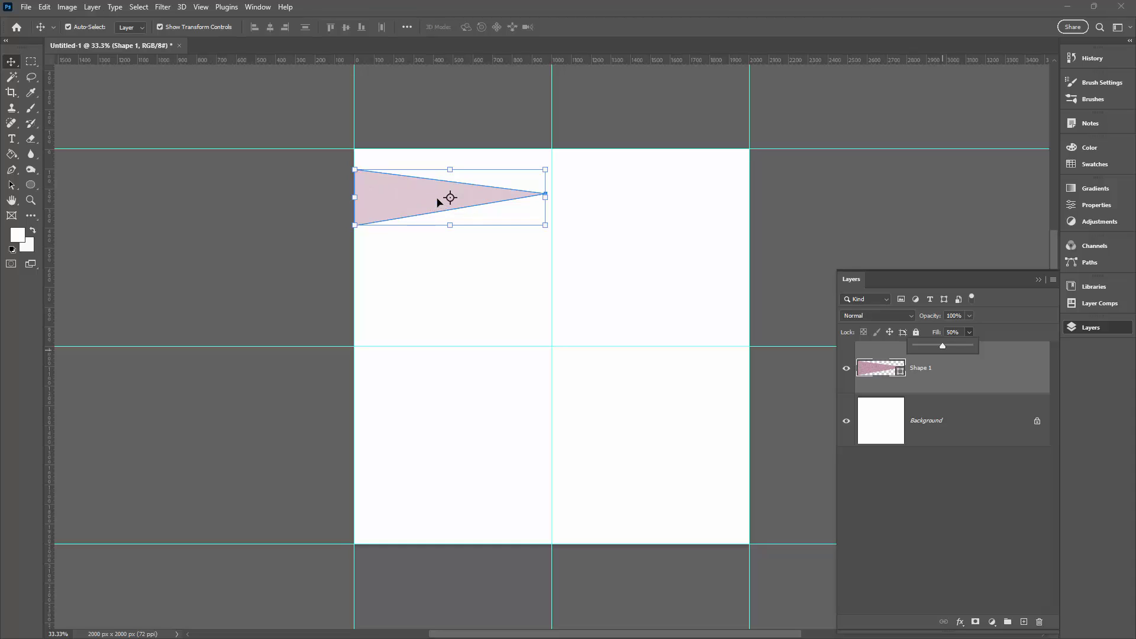
left_click(939, 377)
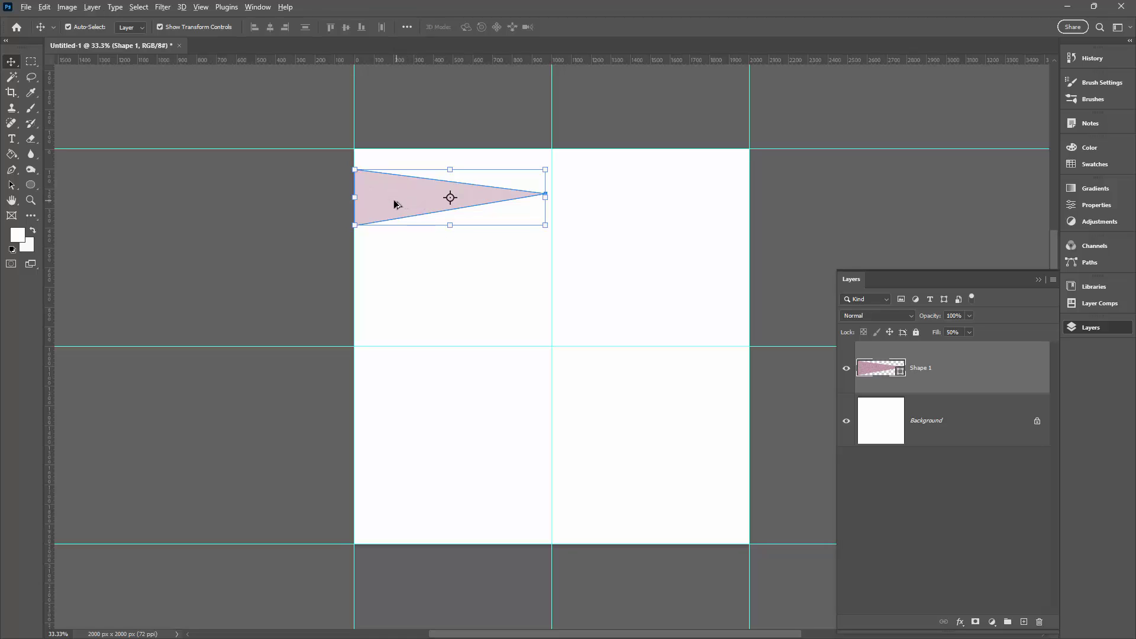
Duplicate the triangle straight below the original, above the horizontal centre guide, and nudge the copy slightly right.
left_click_drag(397, 200, 397, 293)
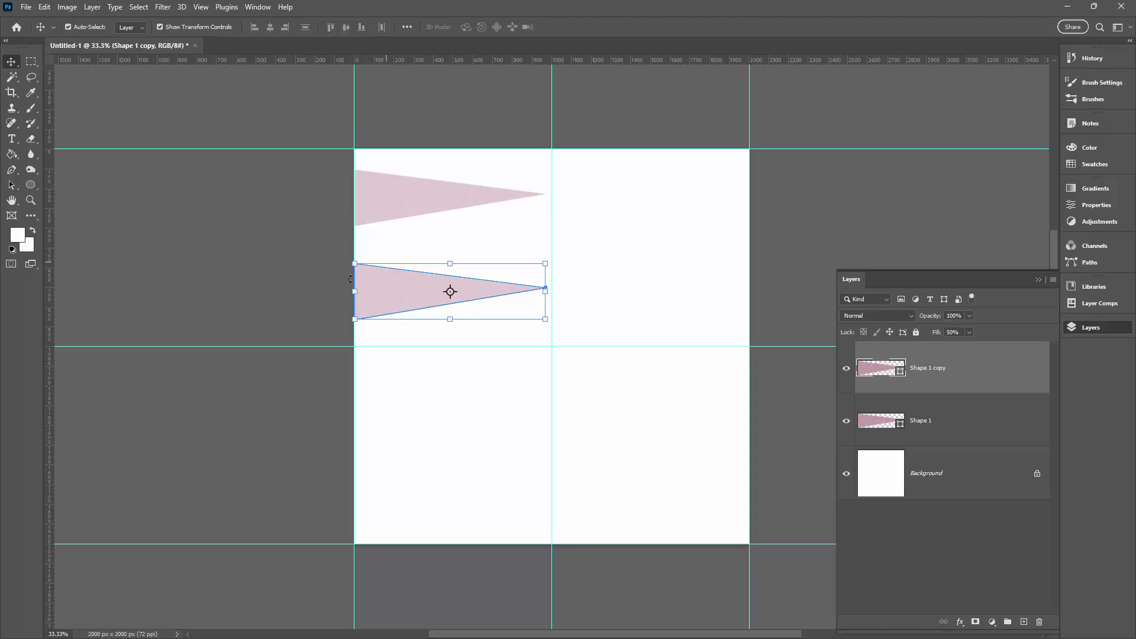
left_click_drag(375, 289, 376, 286)
key("shift+Right")
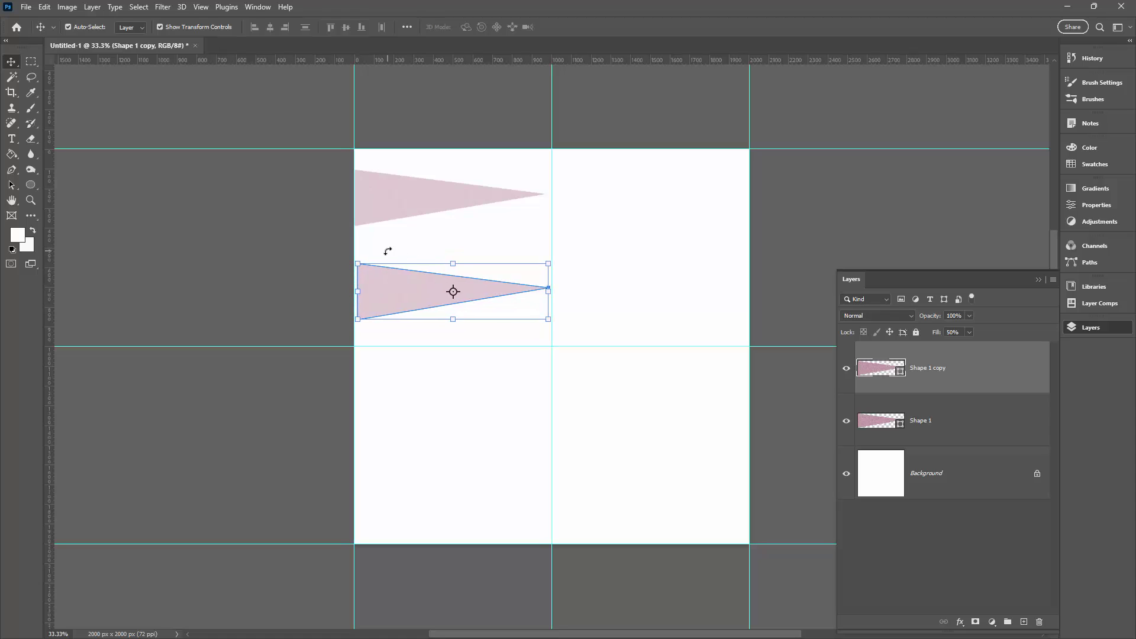
left_click(385, 347)
left_click(390, 303)
Add a Hue/Saturation adjustment layer with Hue +129 and clip it to the lower triangle.
left_click(93, 7)
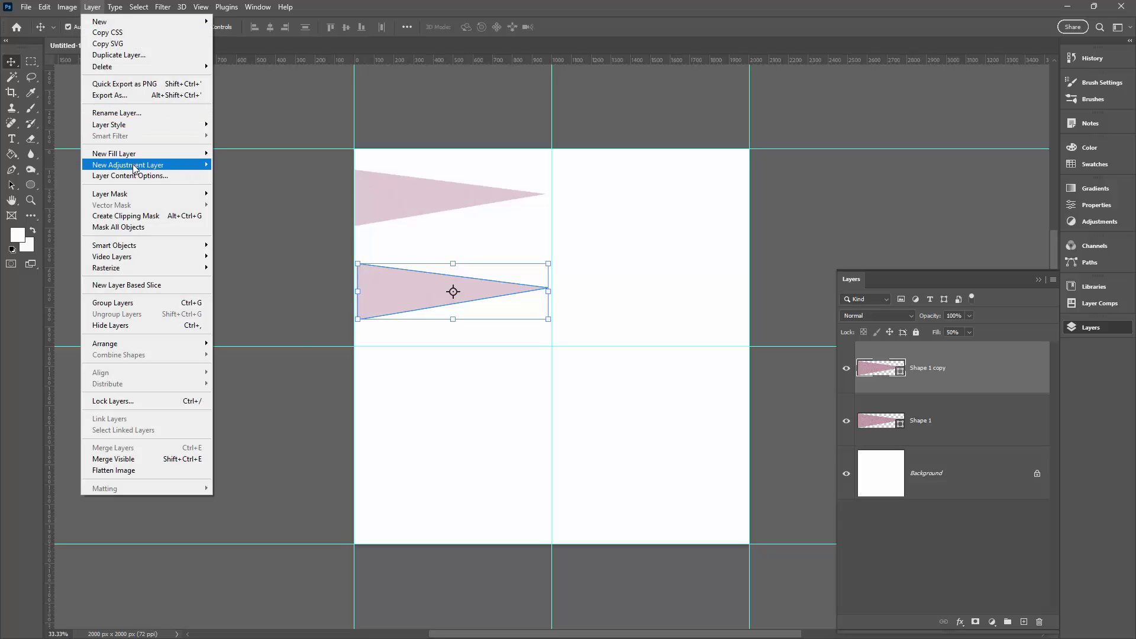
mouse_move(137, 168)
left_click(236, 226)
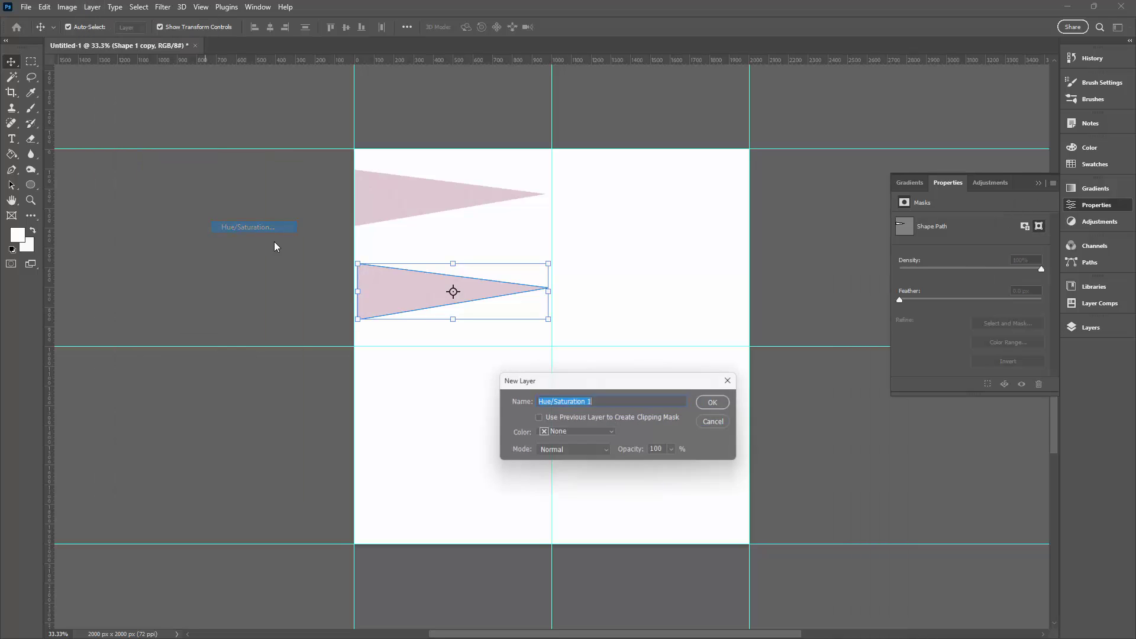
left_click(720, 403)
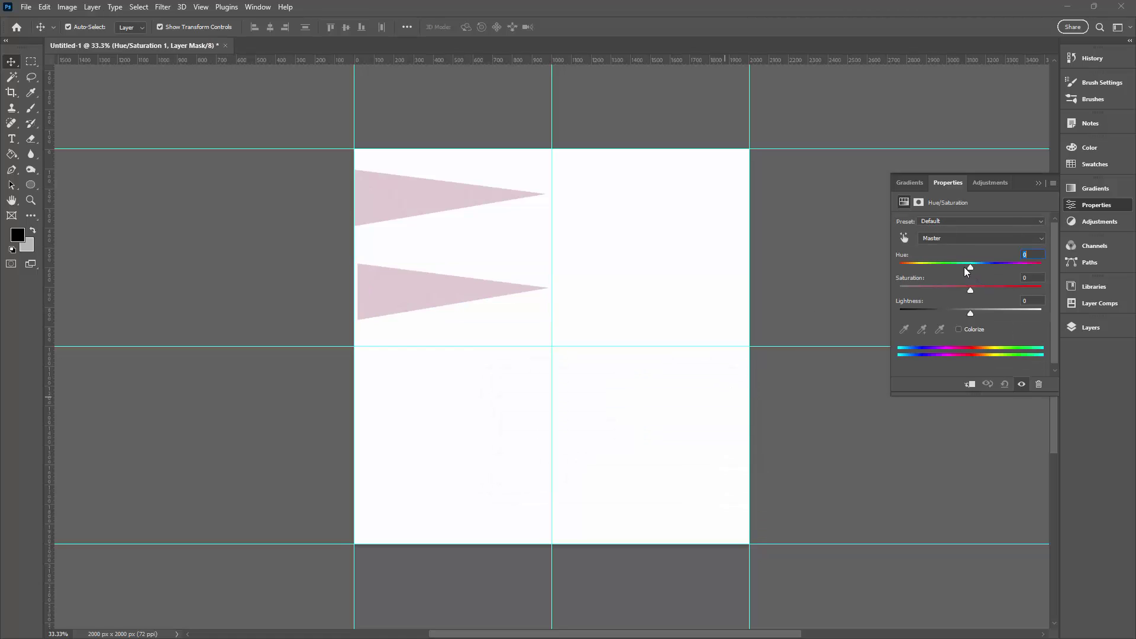
left_click_drag(970, 266, 1027, 266)
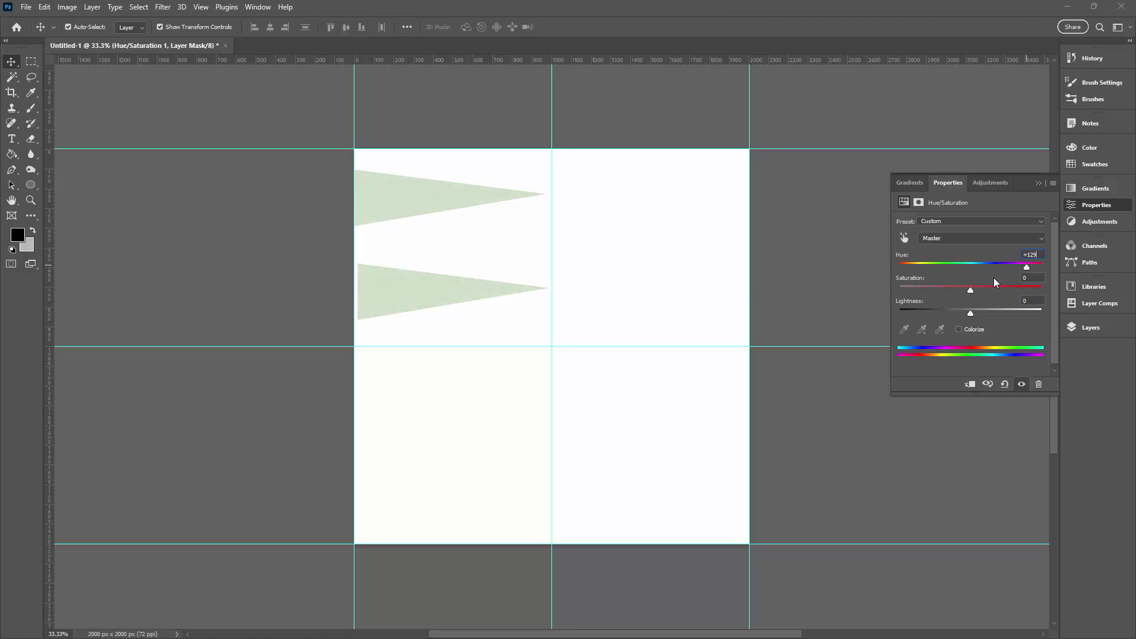
left_click(971, 386)
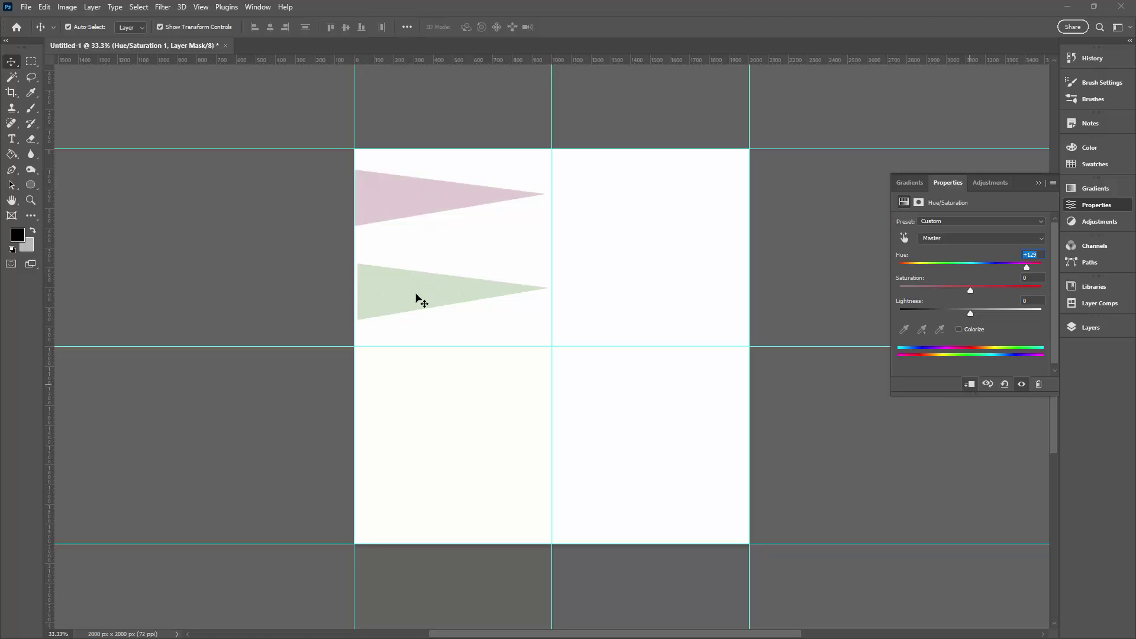
Group the Hue/Saturation adjustment layer with both triangle layers.
left_click(1081, 324)
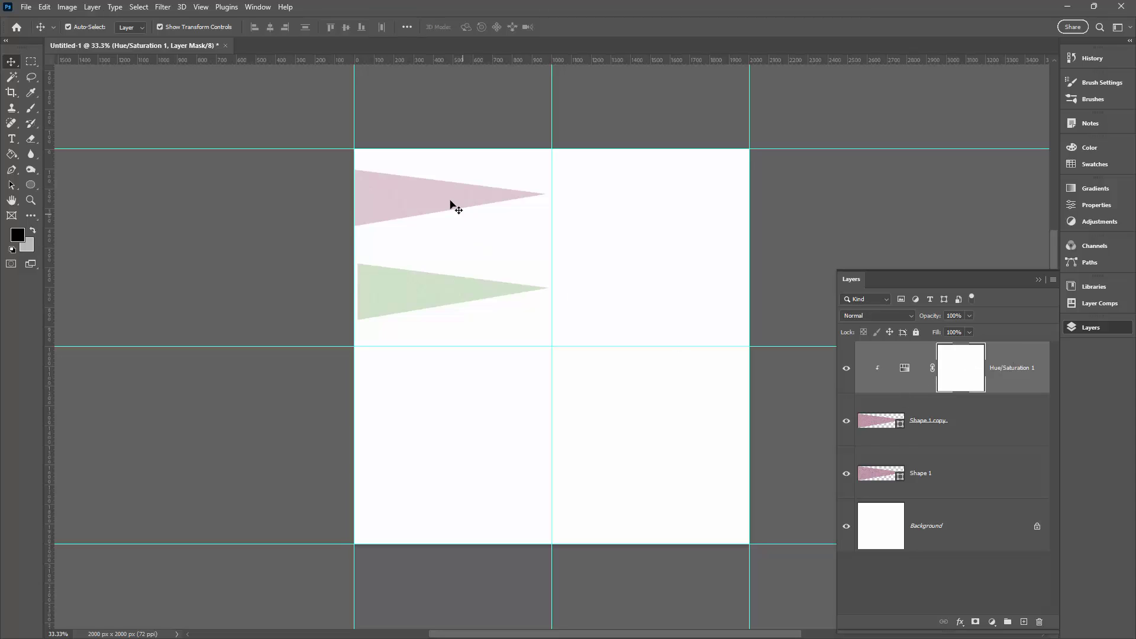
left_click(1005, 368)
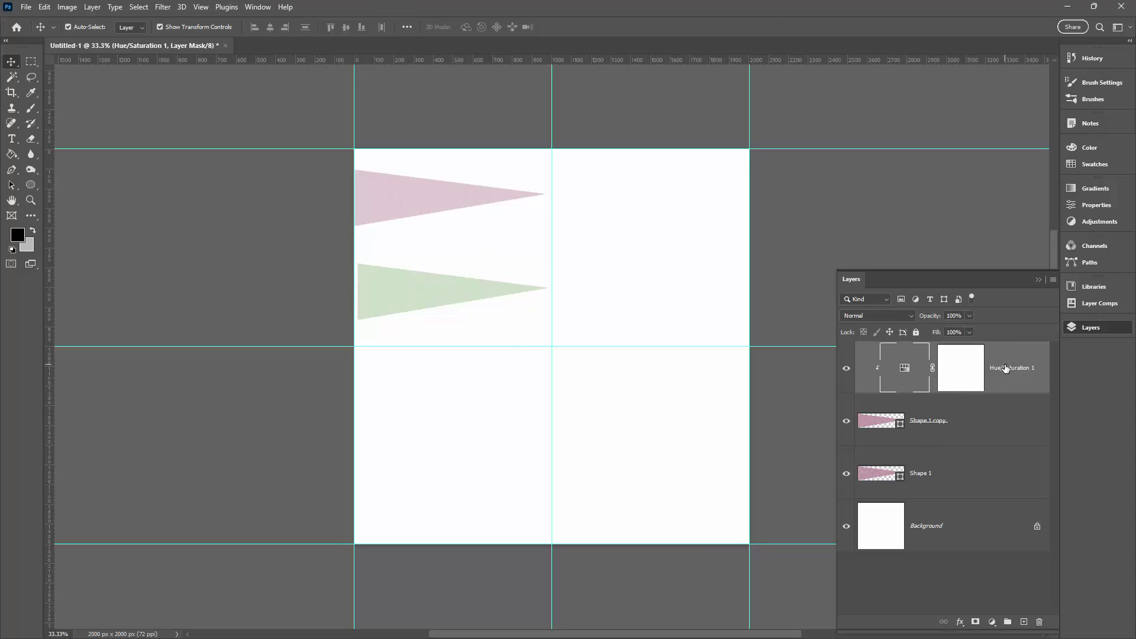
left_click(985, 468, "shift")
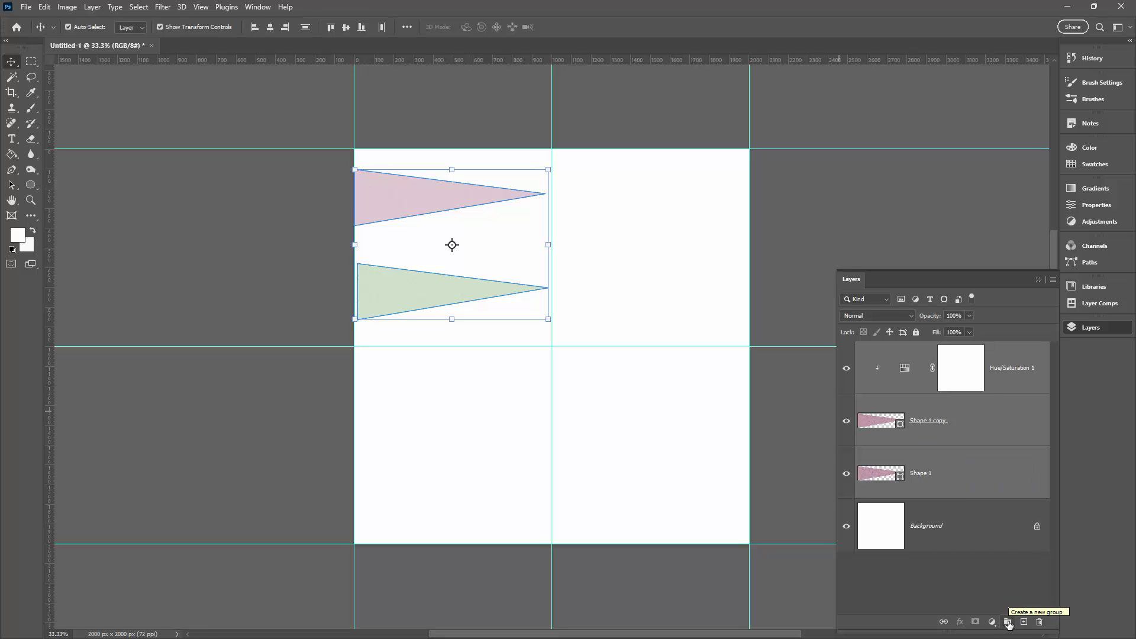
left_click(1008, 622)
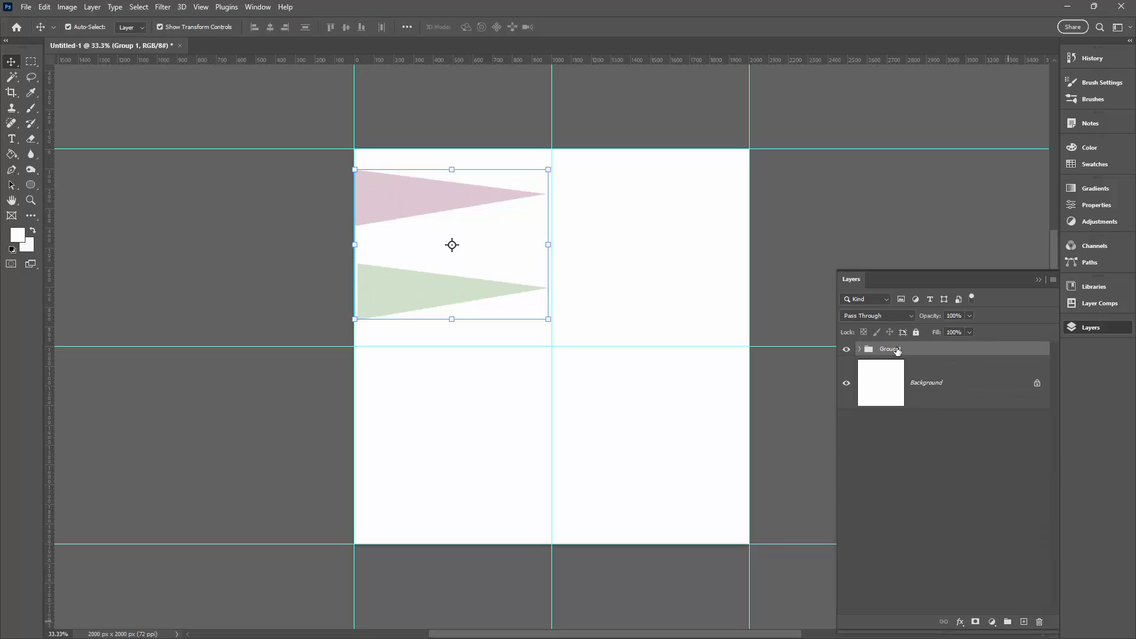
Duplicate the triangle group and rotate the copy 90 degrees clockwise over the original.
left_click_drag(897, 350, 1024, 622)
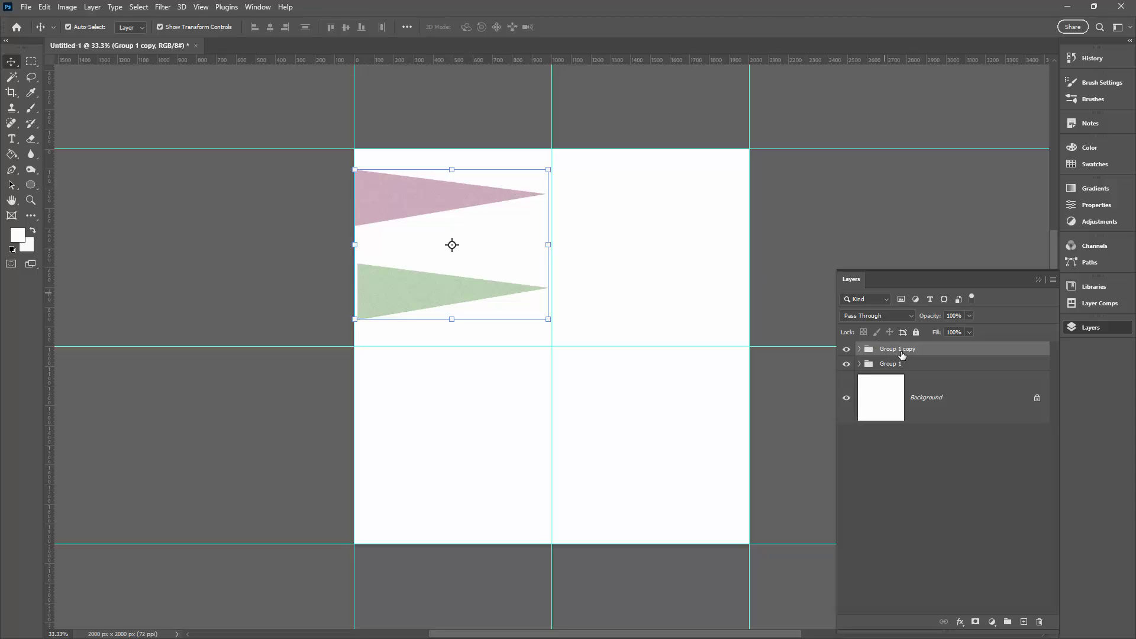
left_click(555, 330)
left_click_drag(556, 330, 325, 375)
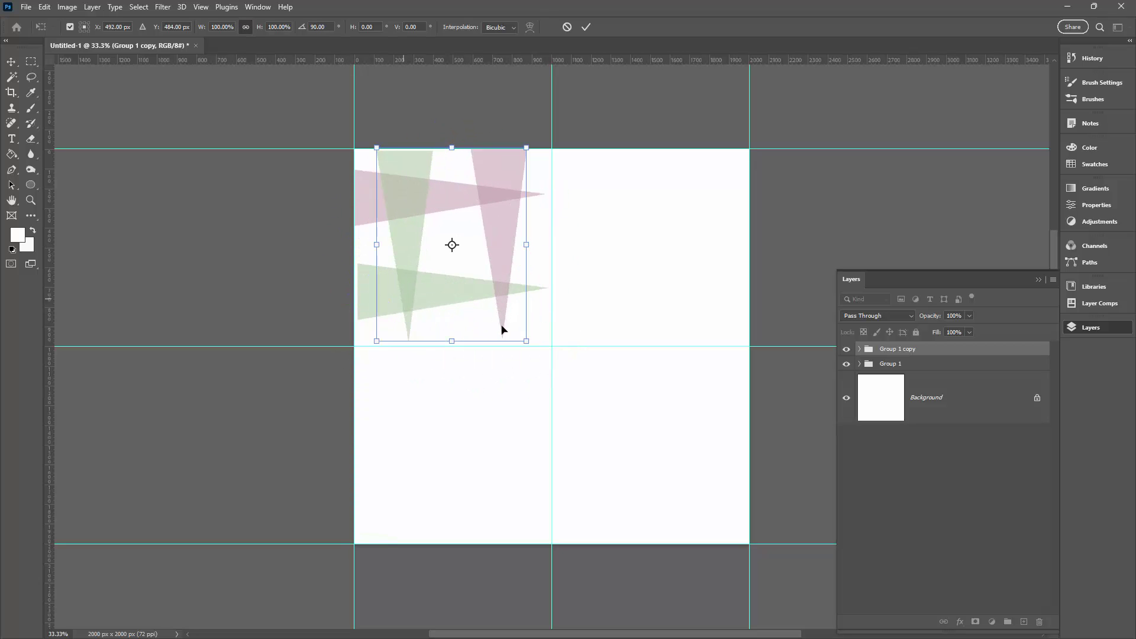
left_click(591, 31)
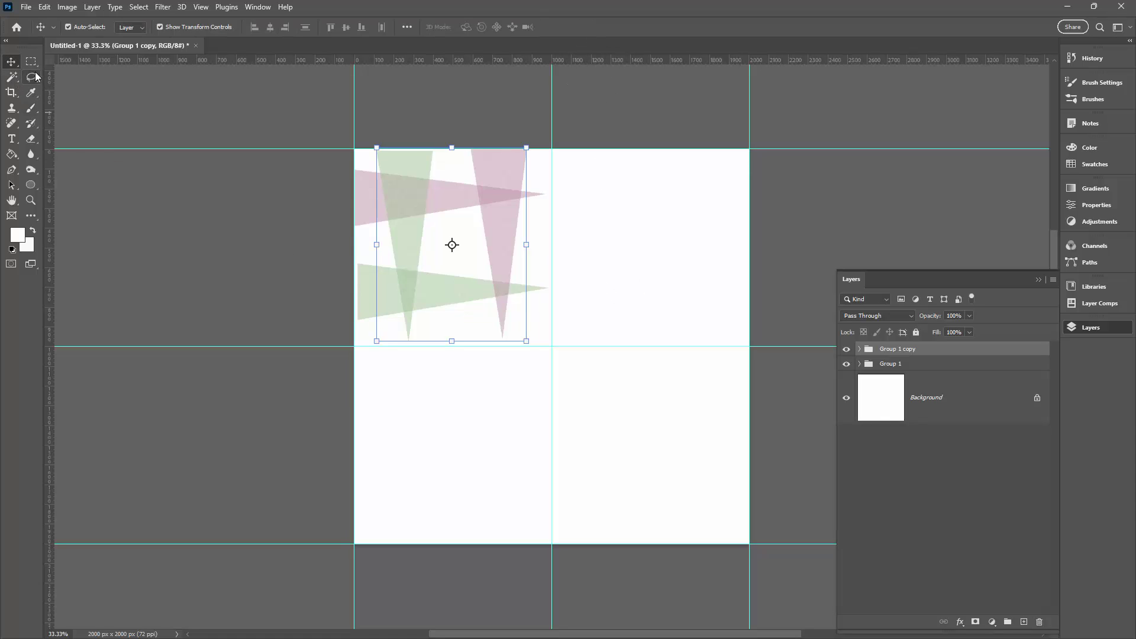
Hide and show the rotated Group 1 copy to compare the artwork with and without it.
left_click(375, 261)
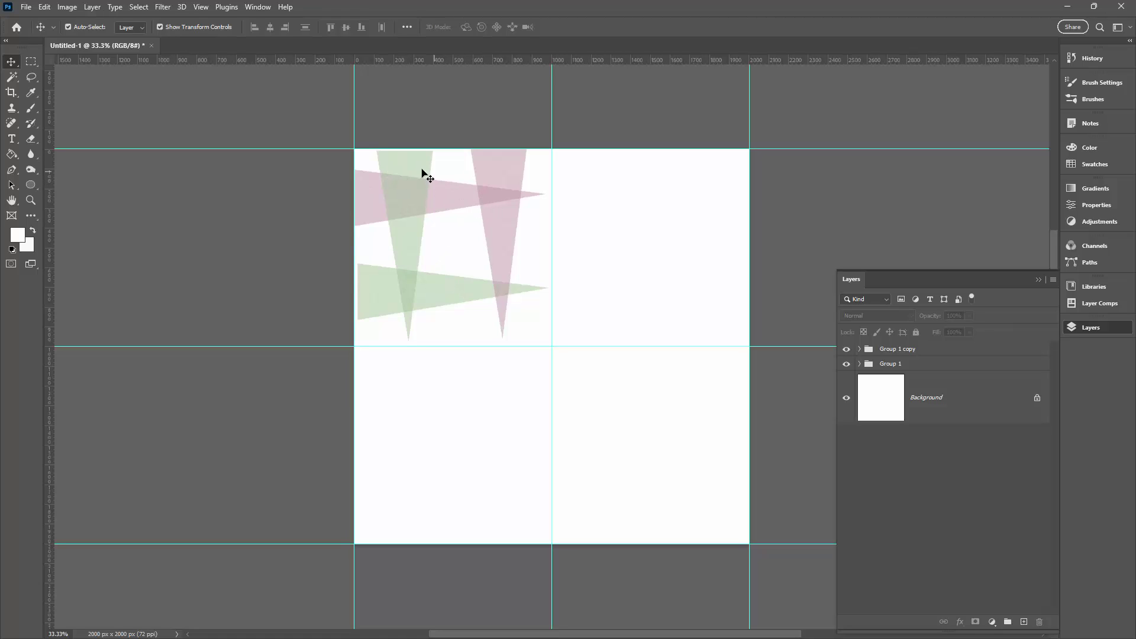
left_click(897, 350)
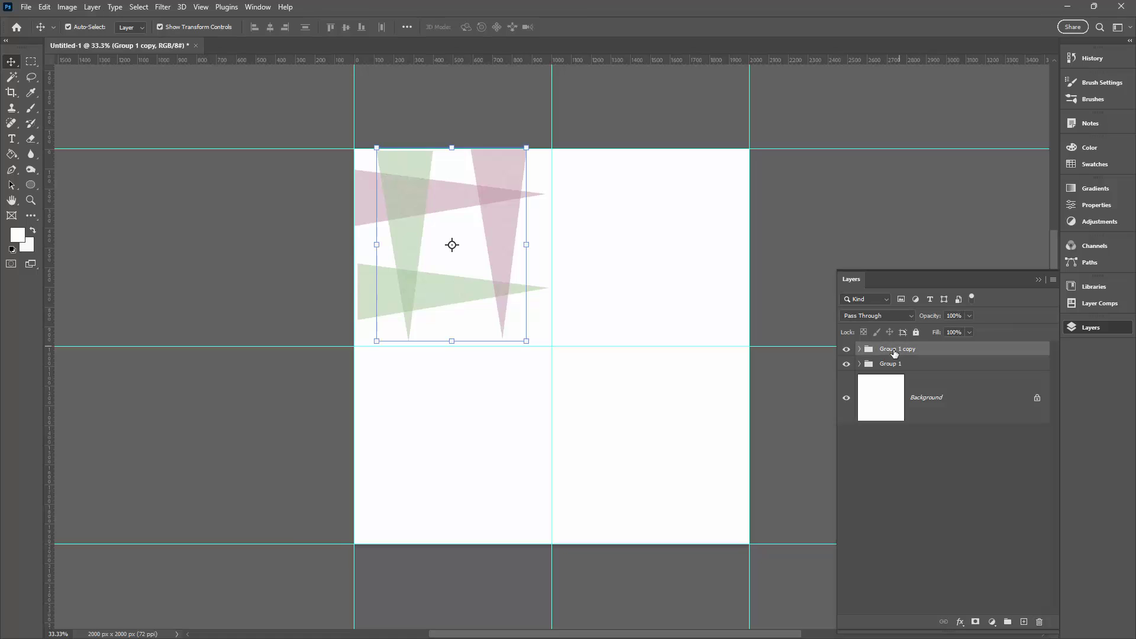
left_click(847, 350)
left_click(846, 350)
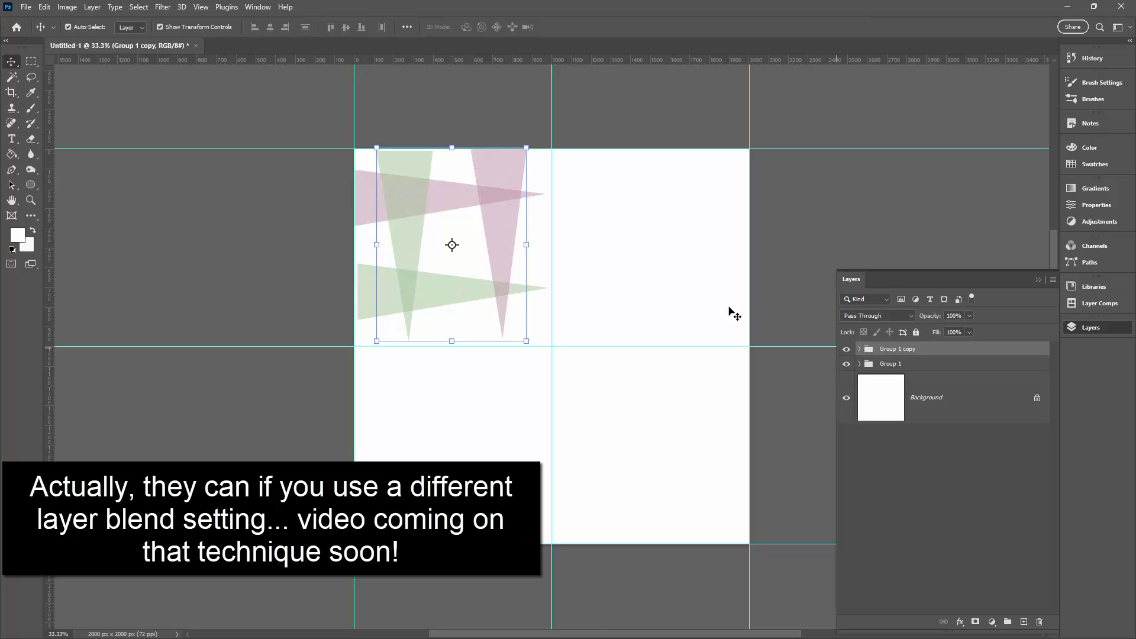
Add a Hue/Saturation adjustment layer clipped to the rotated group copy and raise its hue until its upright triangles turn purple and teal.
left_click(88, 8)
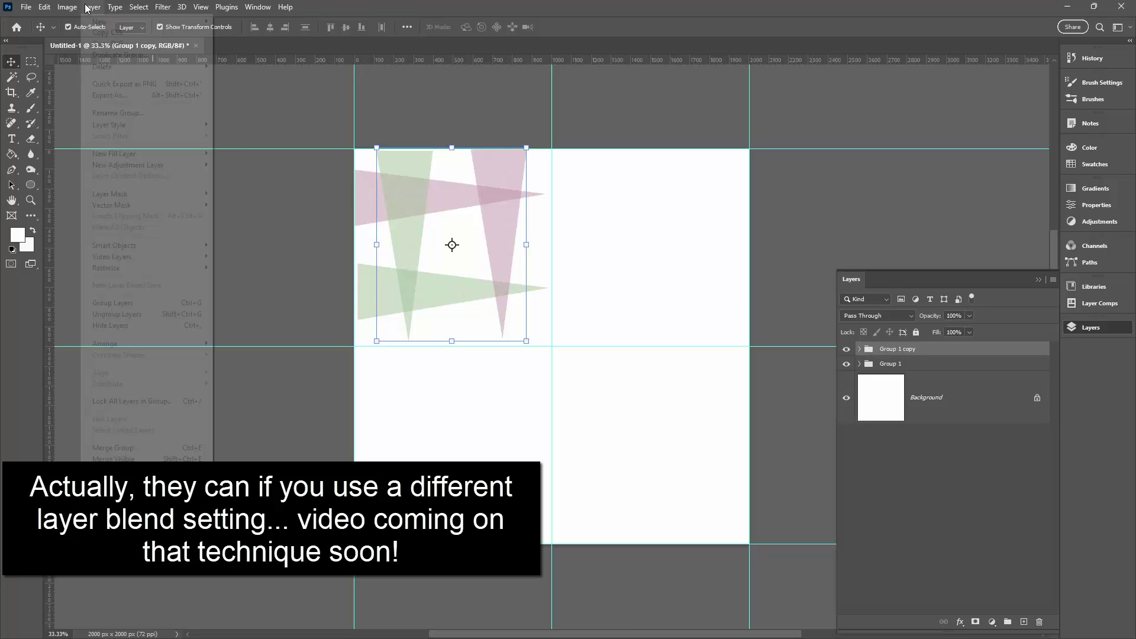
mouse_move(147, 165)
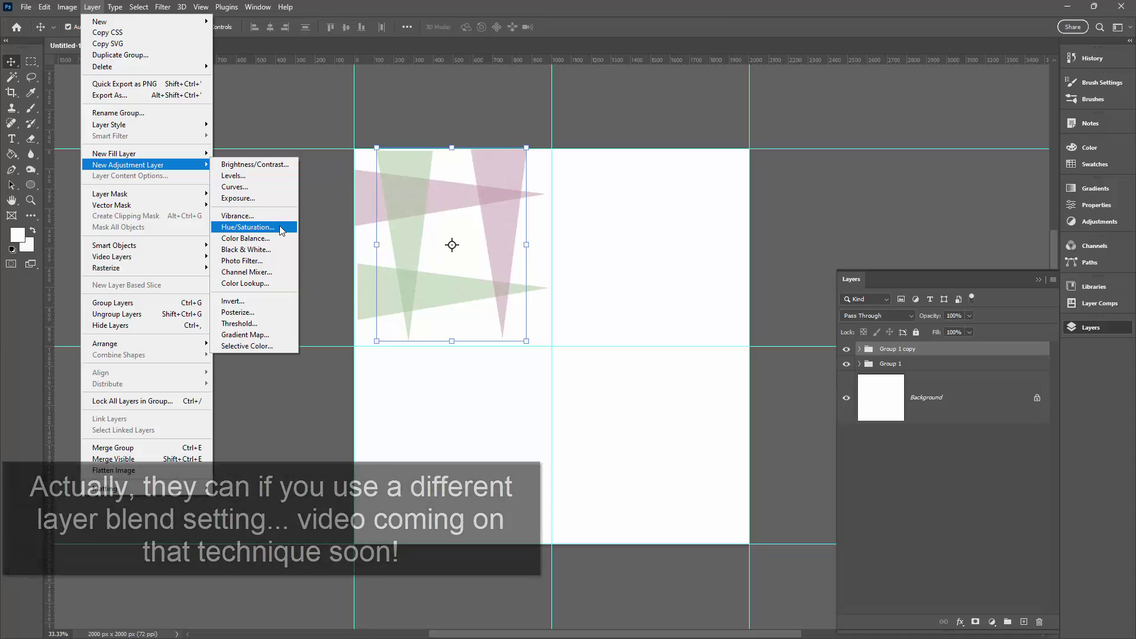
left_click(248, 227)
left_click(722, 403)
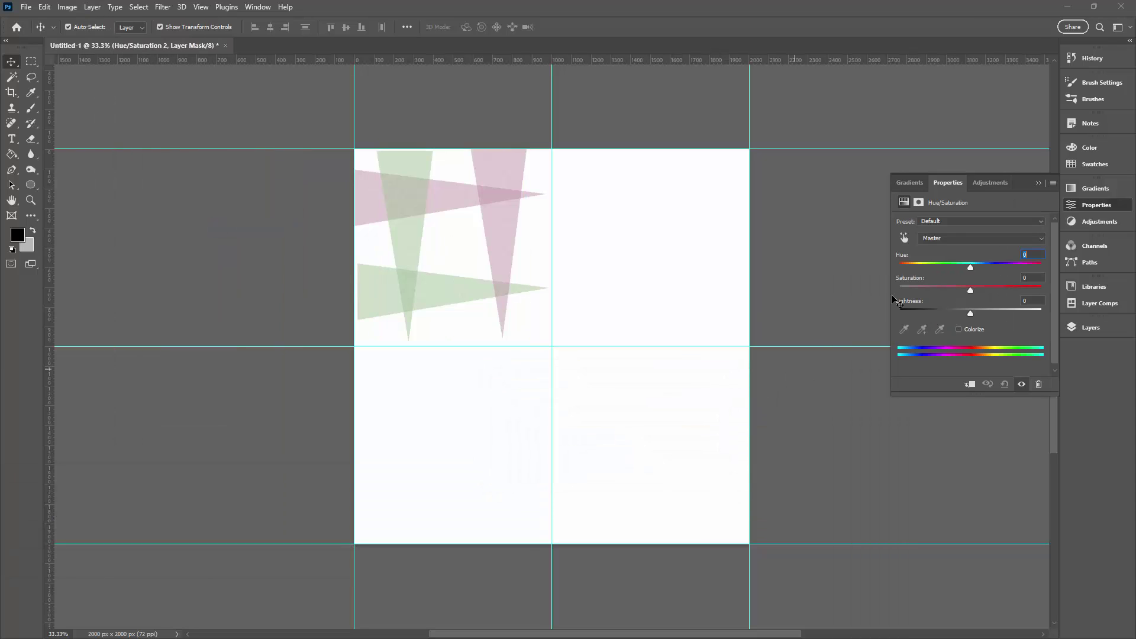
left_click_drag(968, 266, 1018, 264)
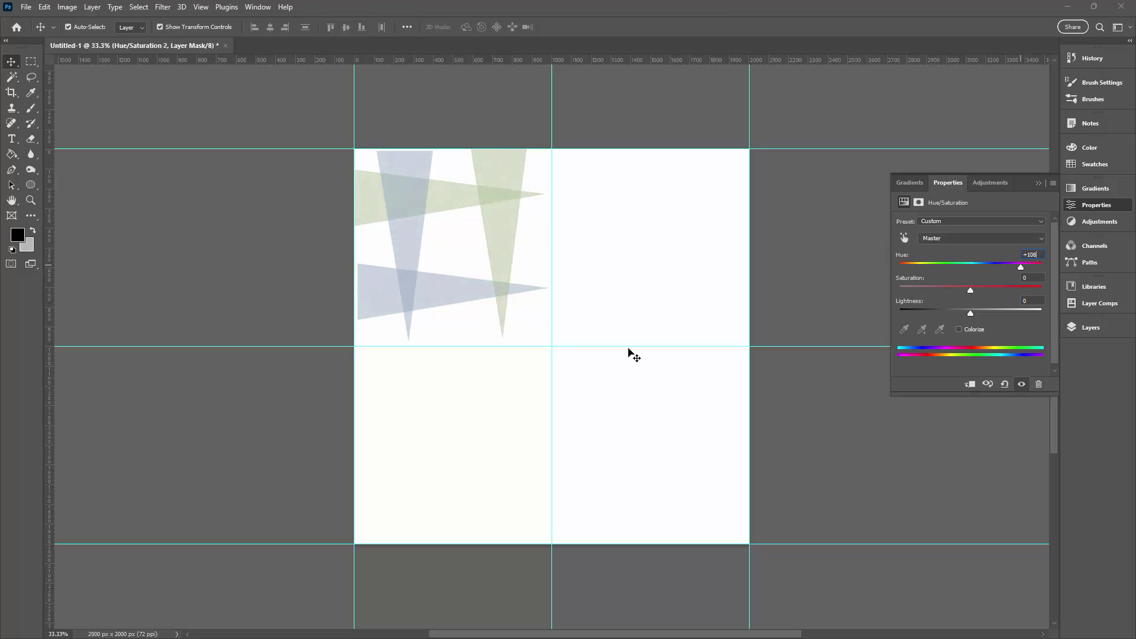
left_click(971, 385)
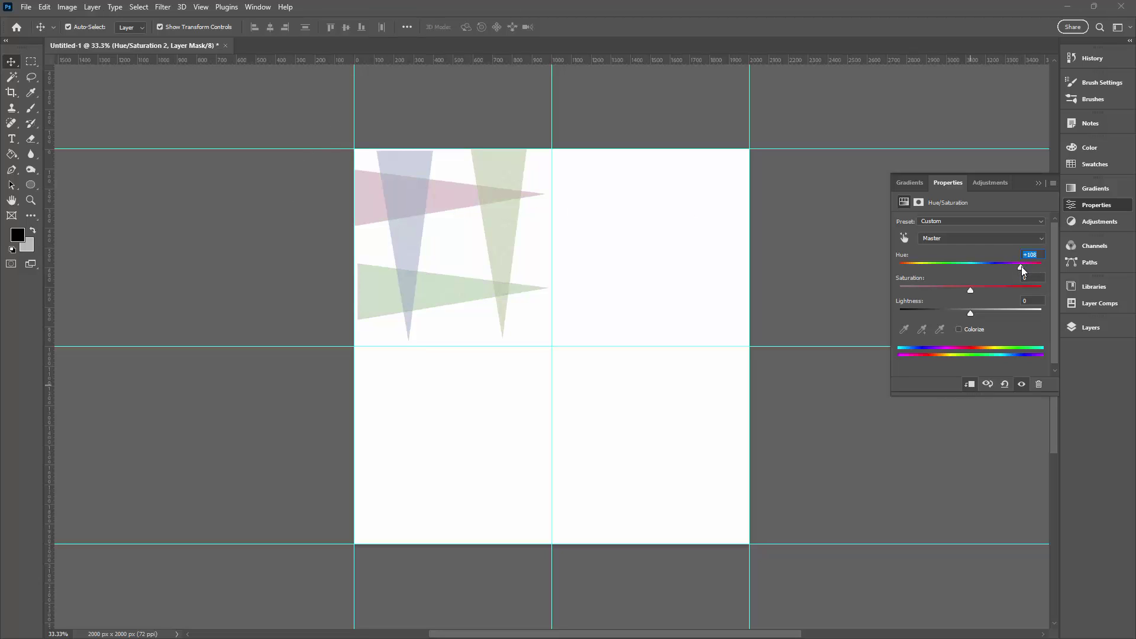
left_click_drag(1021, 267, 1043, 270)
mouse_move(1040, 265)
left_mouse_down()
mouse_move(899, 283)
mouse_move(1039, 269)
left_mouse_up()
Hide and show the Hue/Saturation 2 layer to compare the upright triangles' colours with and without it.
left_click(1090, 327)
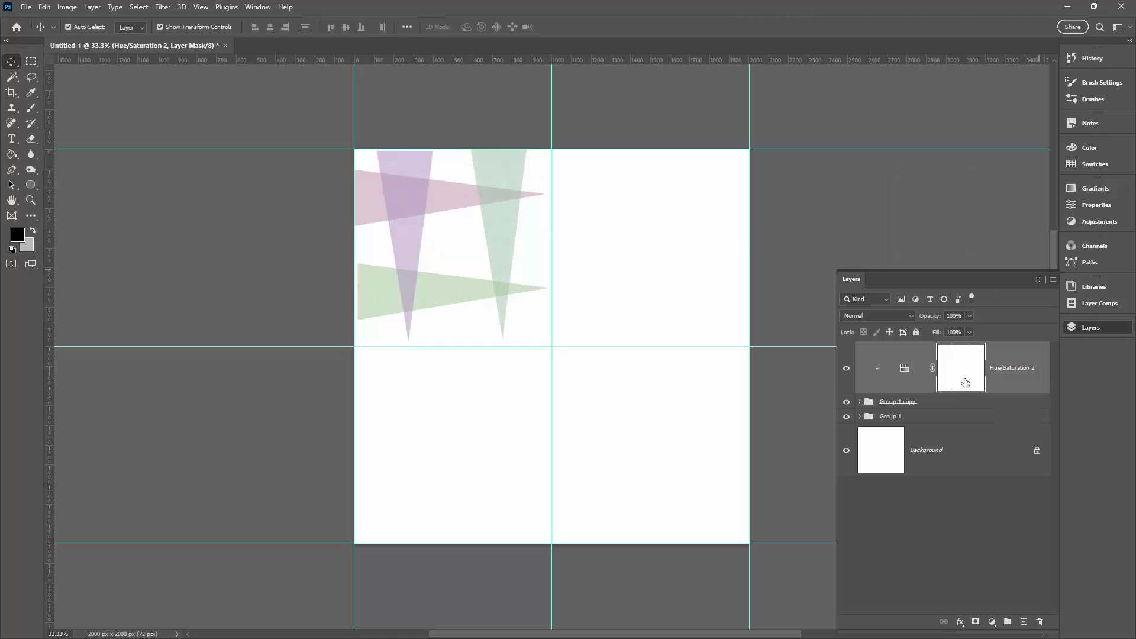
left_click(846, 370)
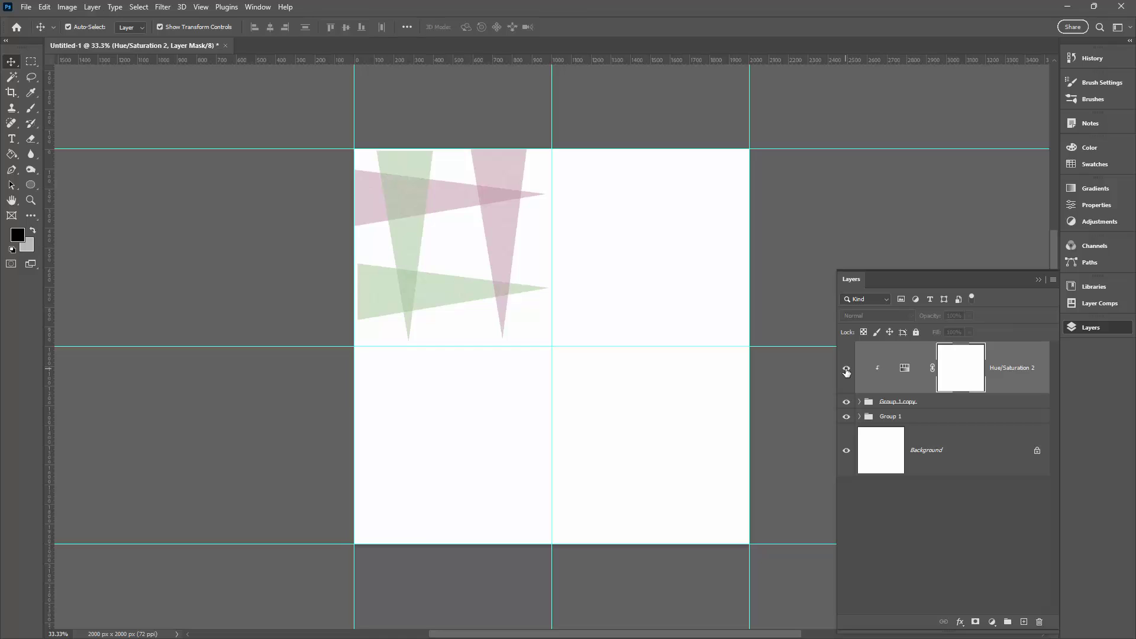
left_click(846, 371)
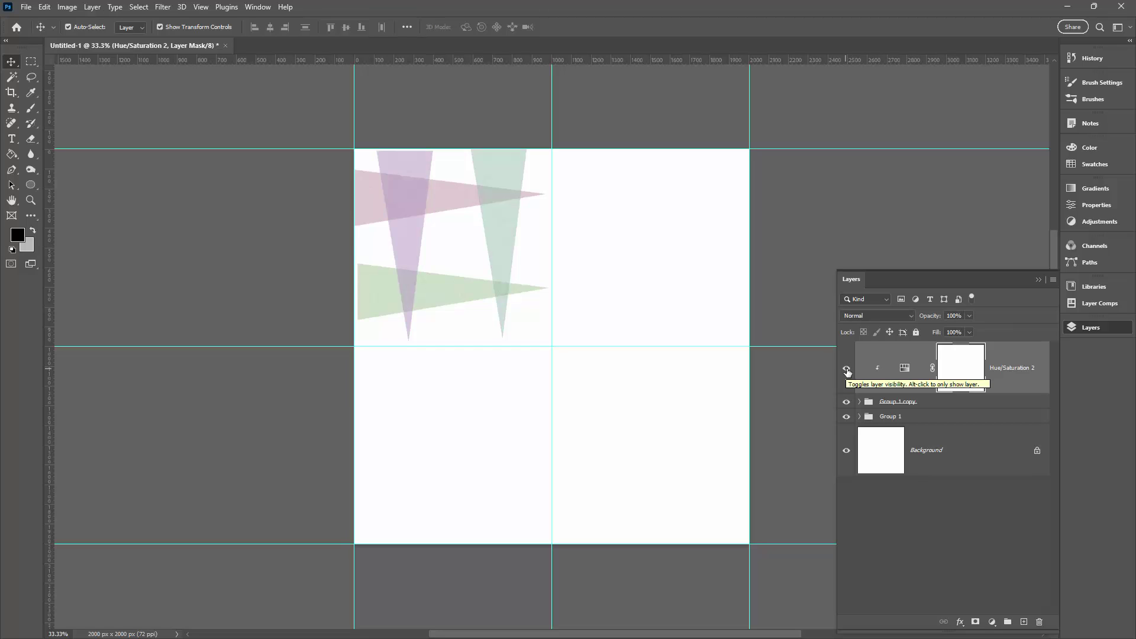
Group the Hue/Saturation 2 layer with Group 1 copy and check the new group's contents.
left_click(976, 403)
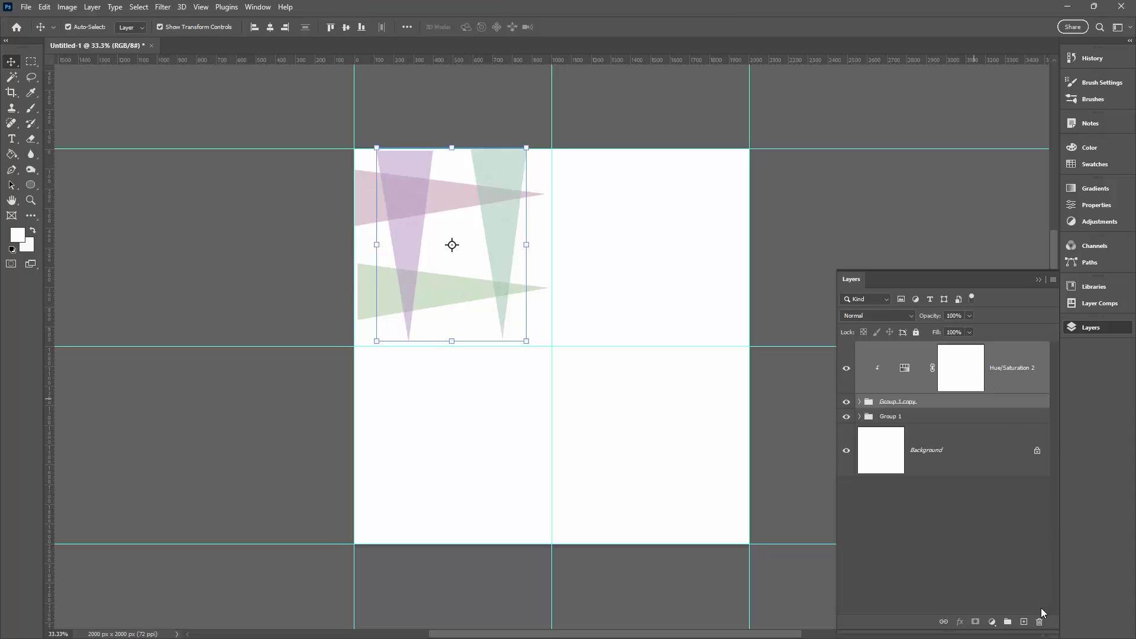
left_click(1007, 622)
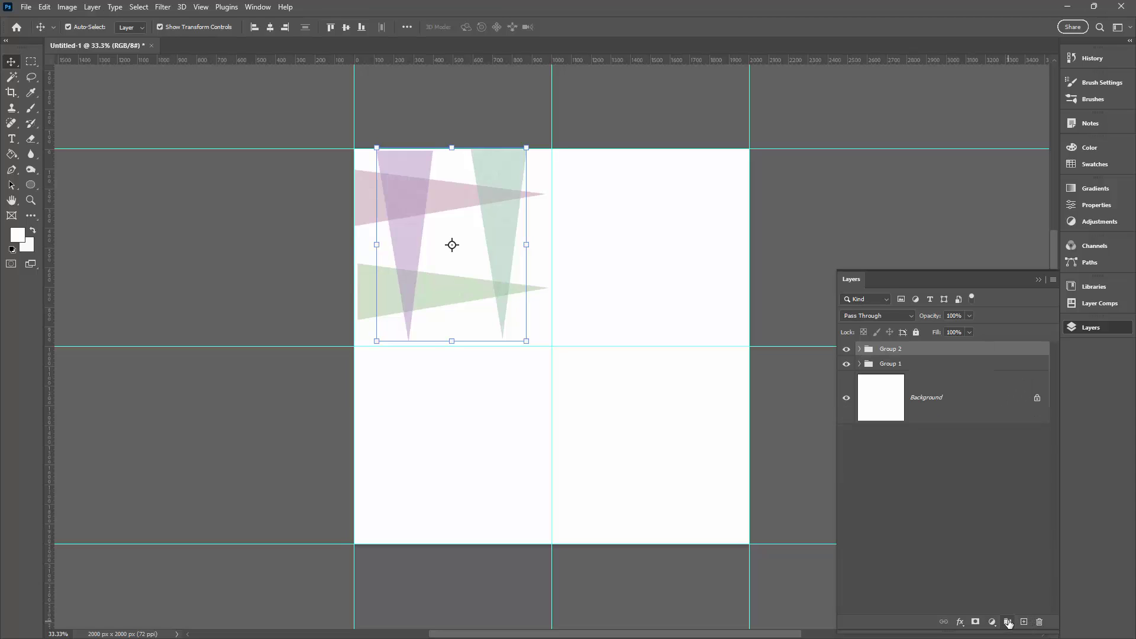
left_click(859, 349)
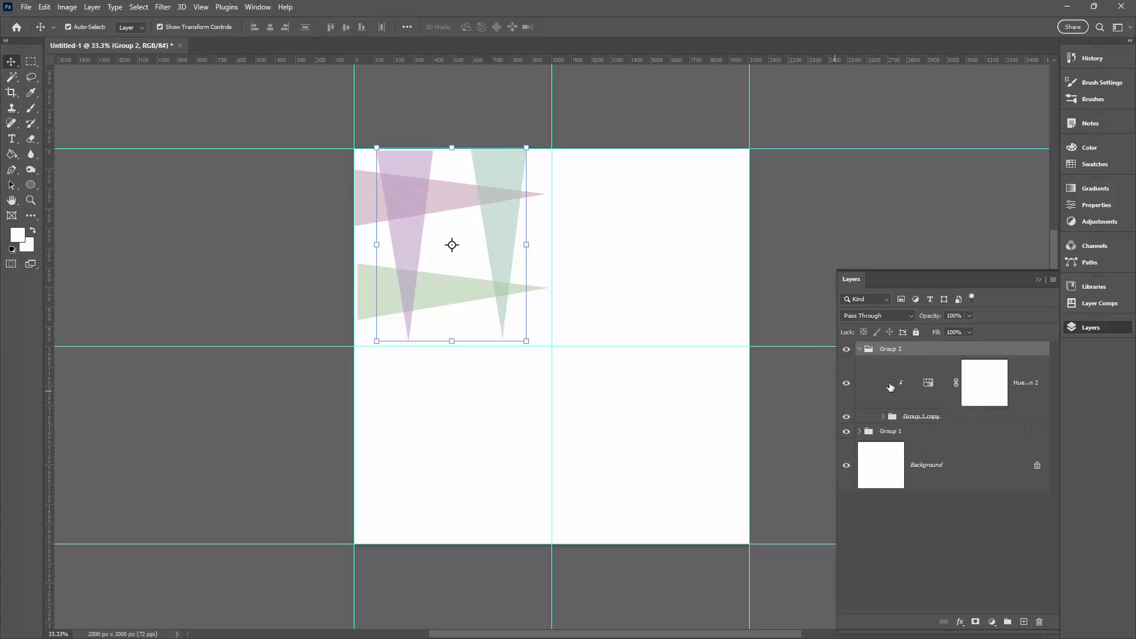
left_click(860, 349)
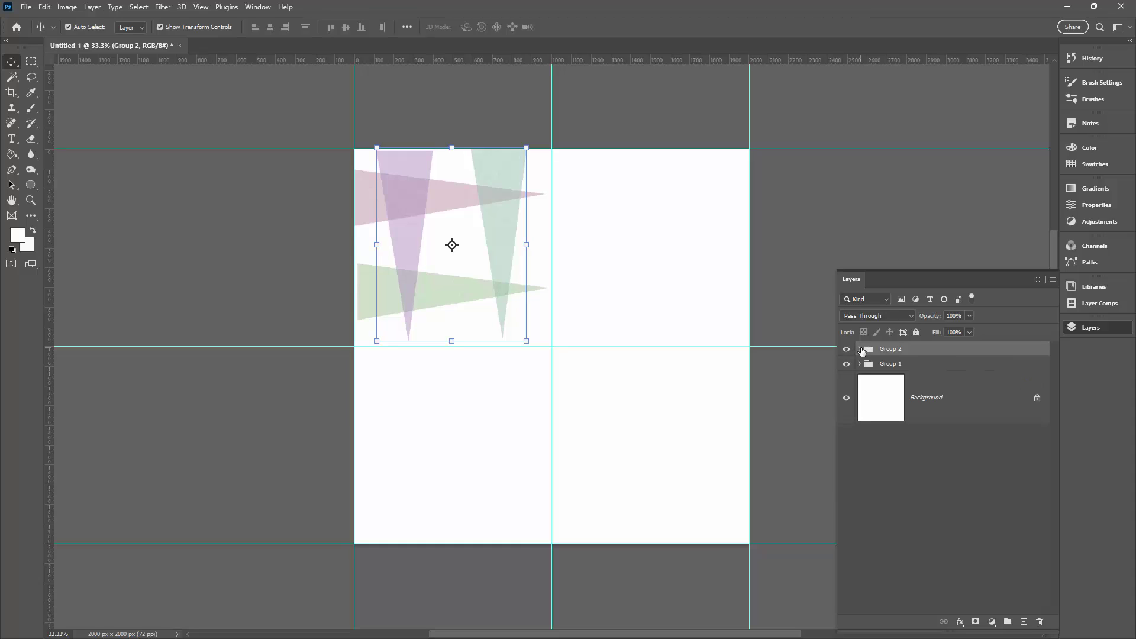
left_click(636, 421)
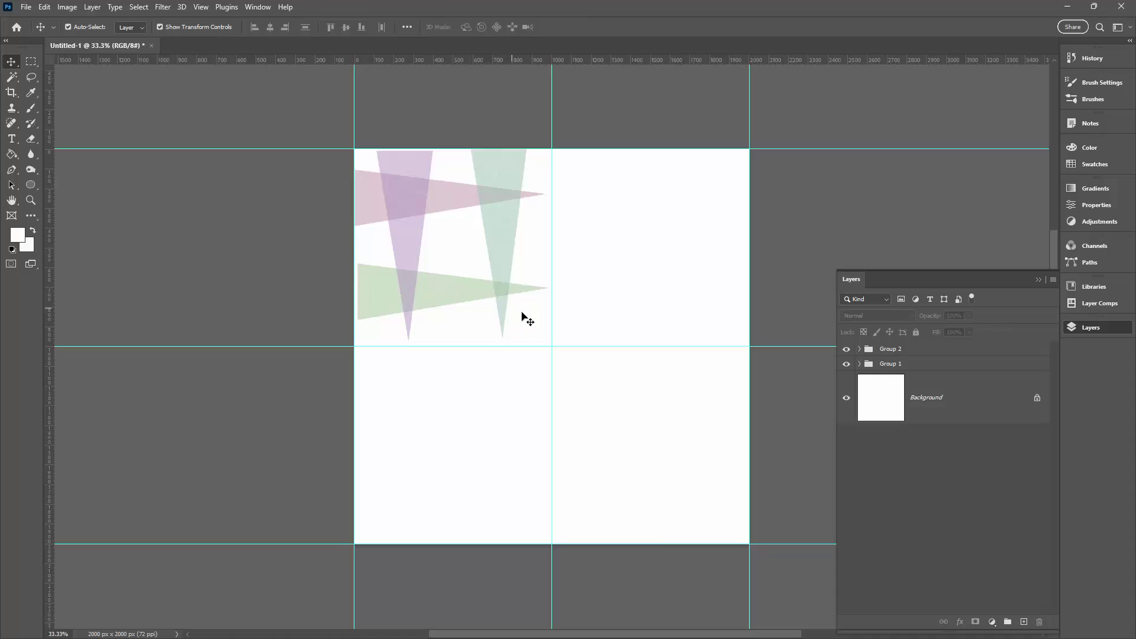
Convert Group 2 and Group 1 together into a single smart object.
left_click(941, 349)
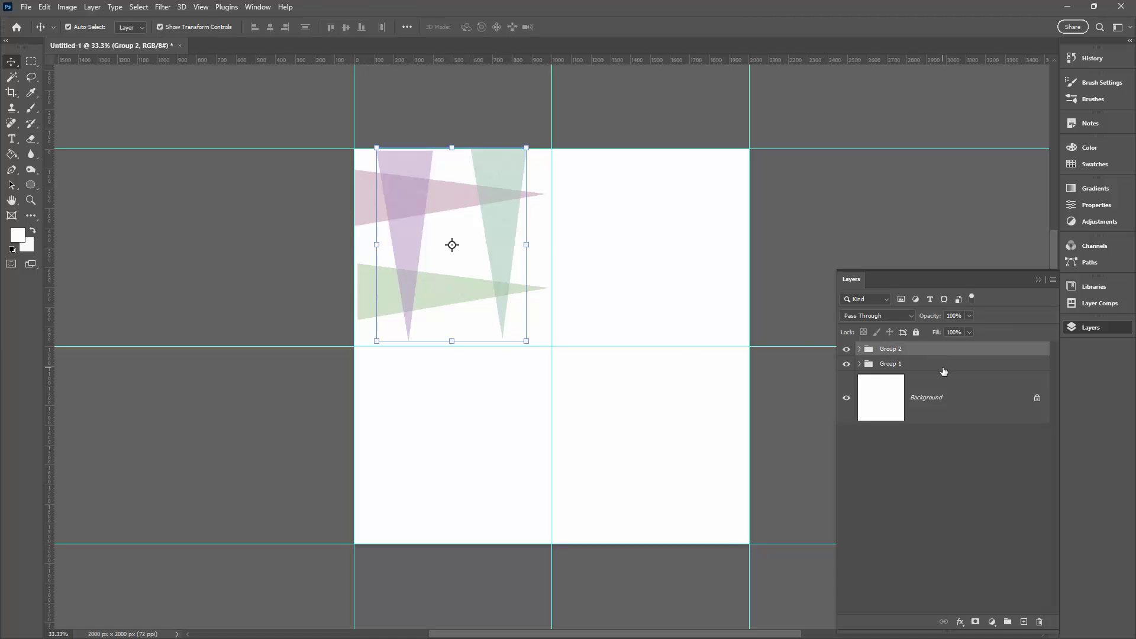
left_click(943, 364, "shift")
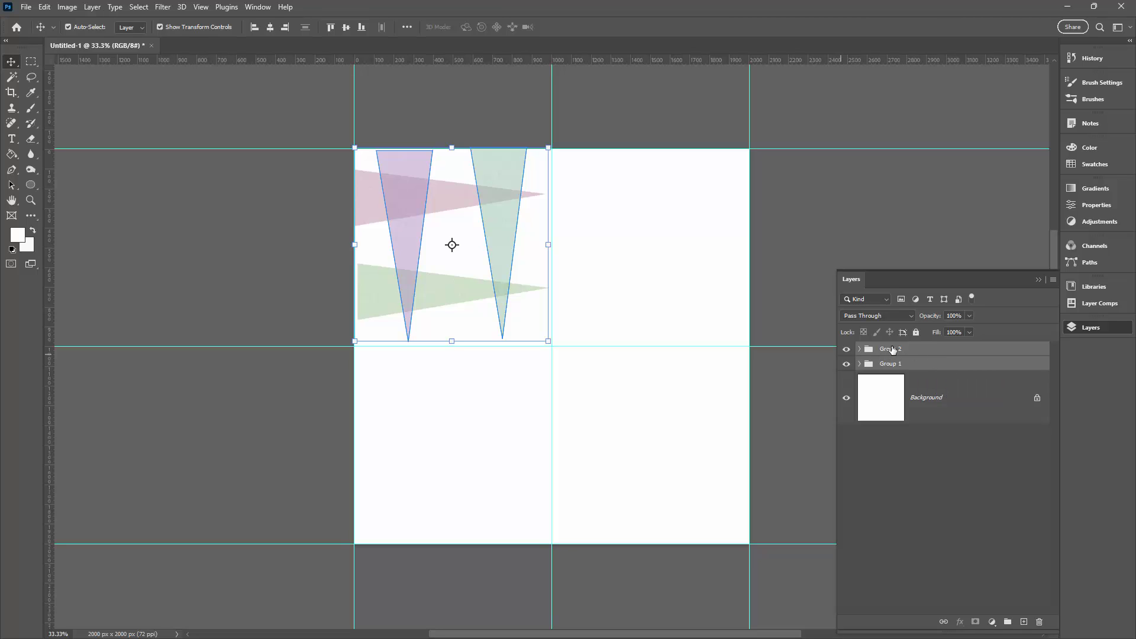
right_click(921, 353)
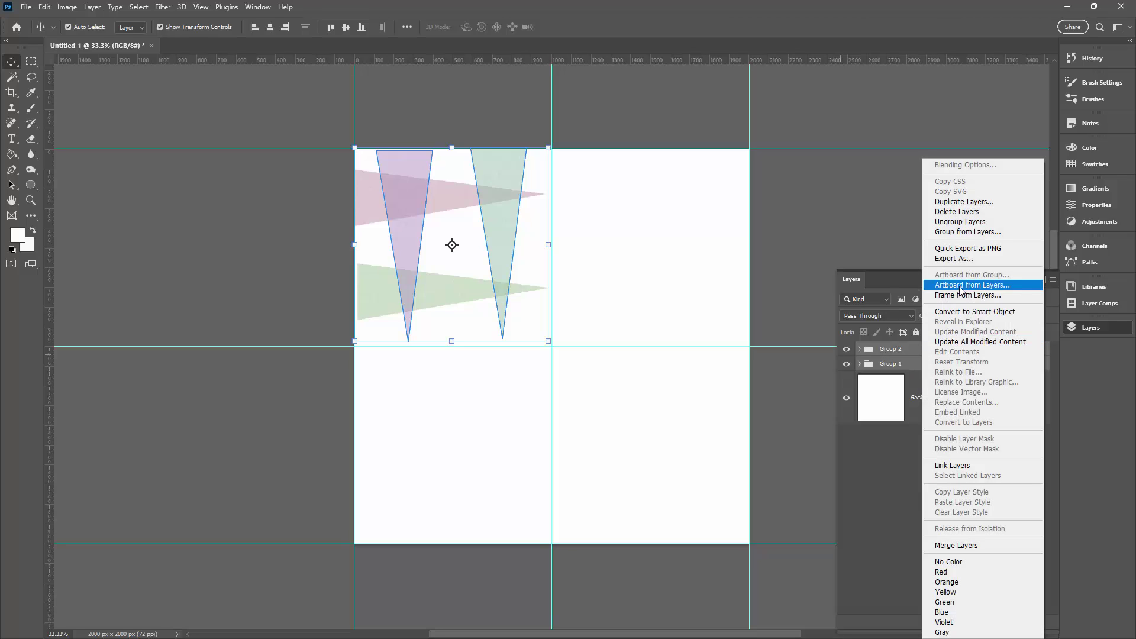
left_click(982, 312)
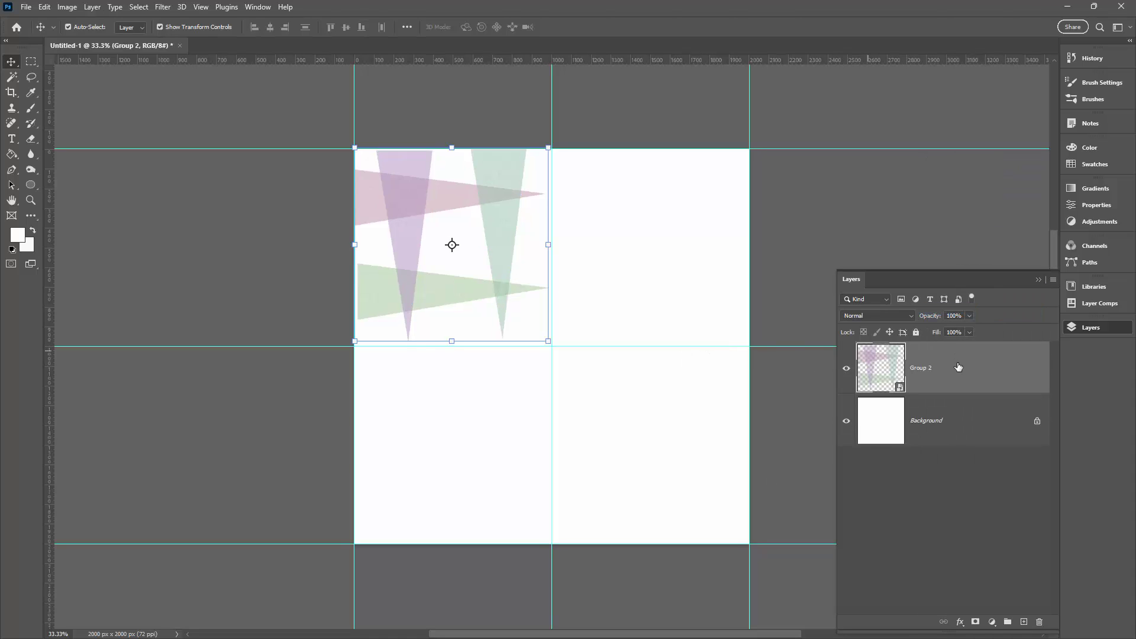
Duplicate the smart object three times and place one copy in each of the three empty quadrants of the canvas.
left_click_drag(982, 401, 1024, 622)
left_click_drag(495, 268, 705, 275)
left_click_drag(991, 372, 1024, 622)
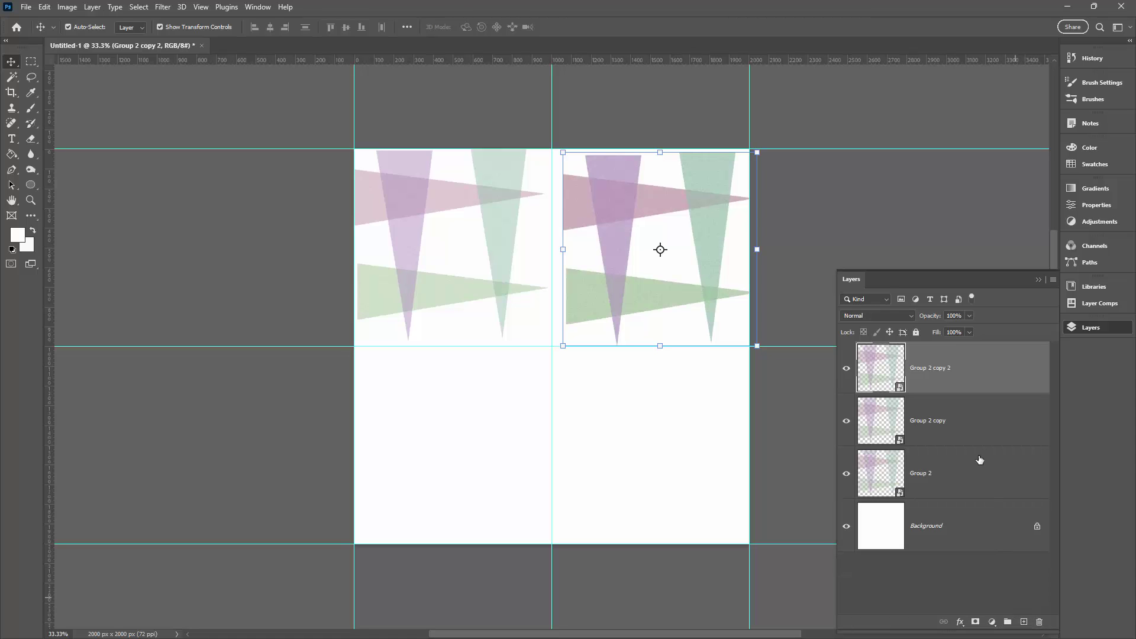
left_click_drag(956, 379, 1022, 621)
left_click_drag(626, 299, 615, 500)
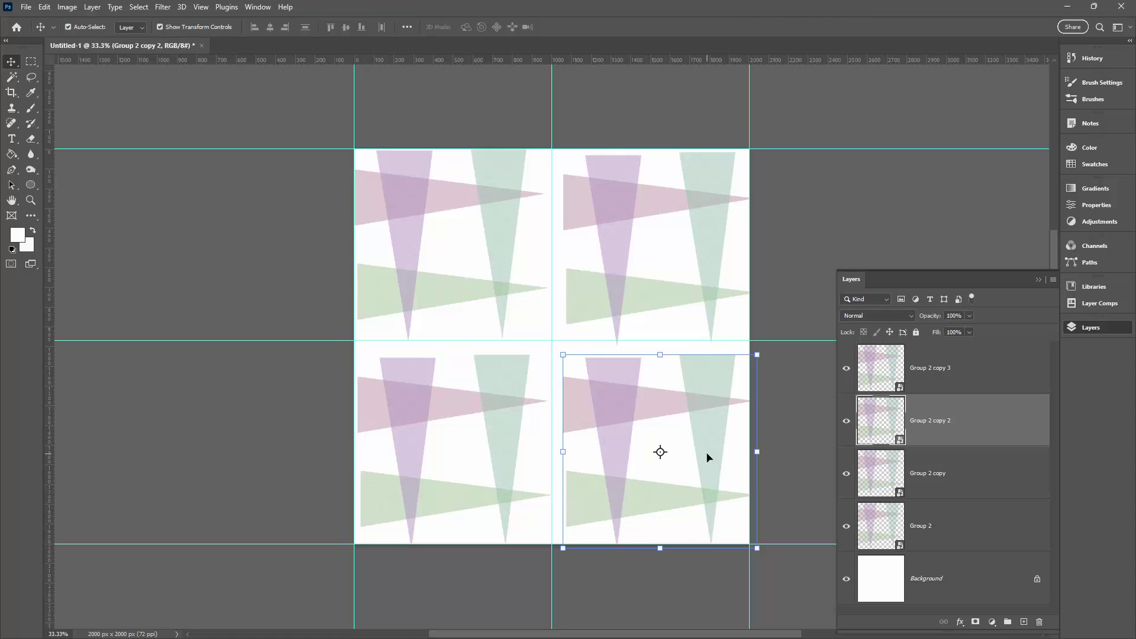
Rotate the lower-right quadrant's copy 90 degrees clockwise and the lower-left quadrant's copy 90 degrees counter-clockwise.
left_click_drag(772, 359, 756, 545)
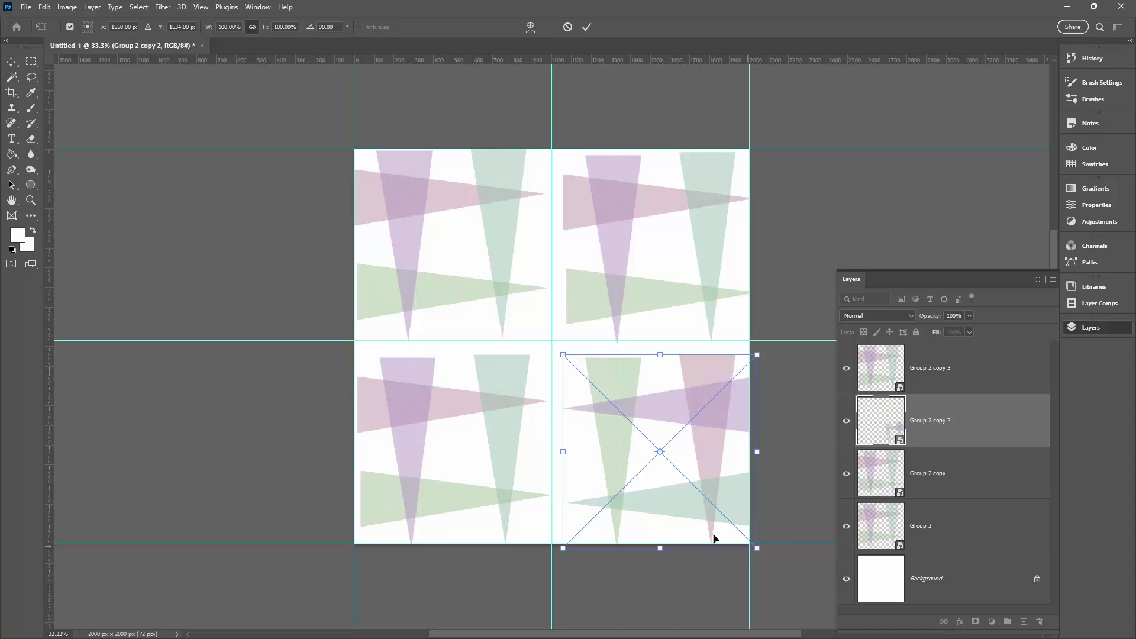
key("Return")
left_click(407, 401)
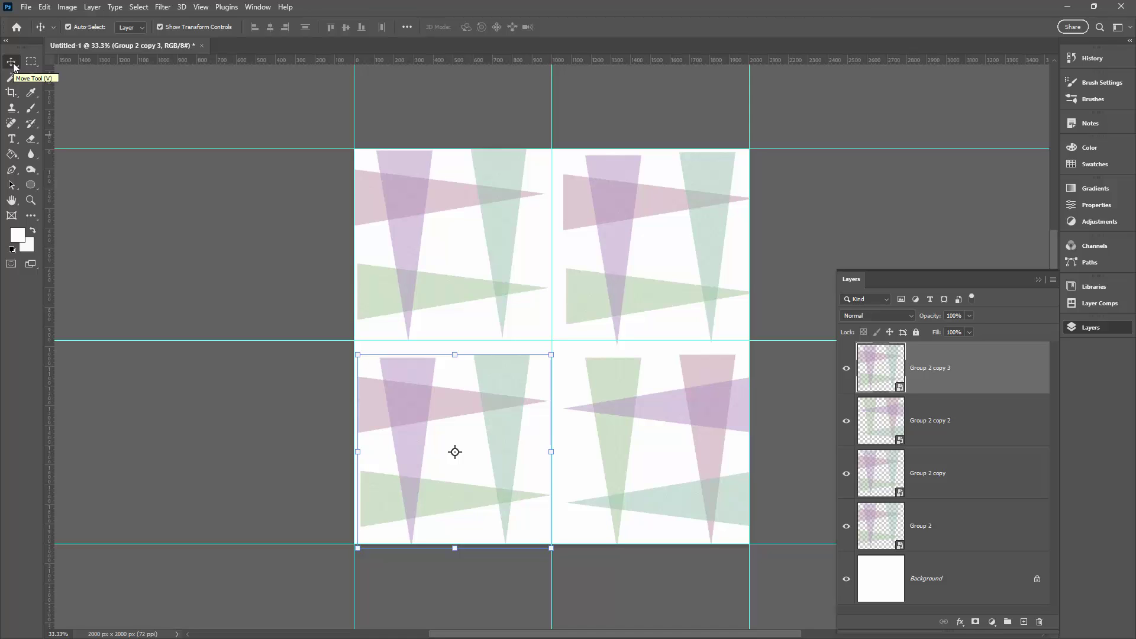
left_click(434, 272)
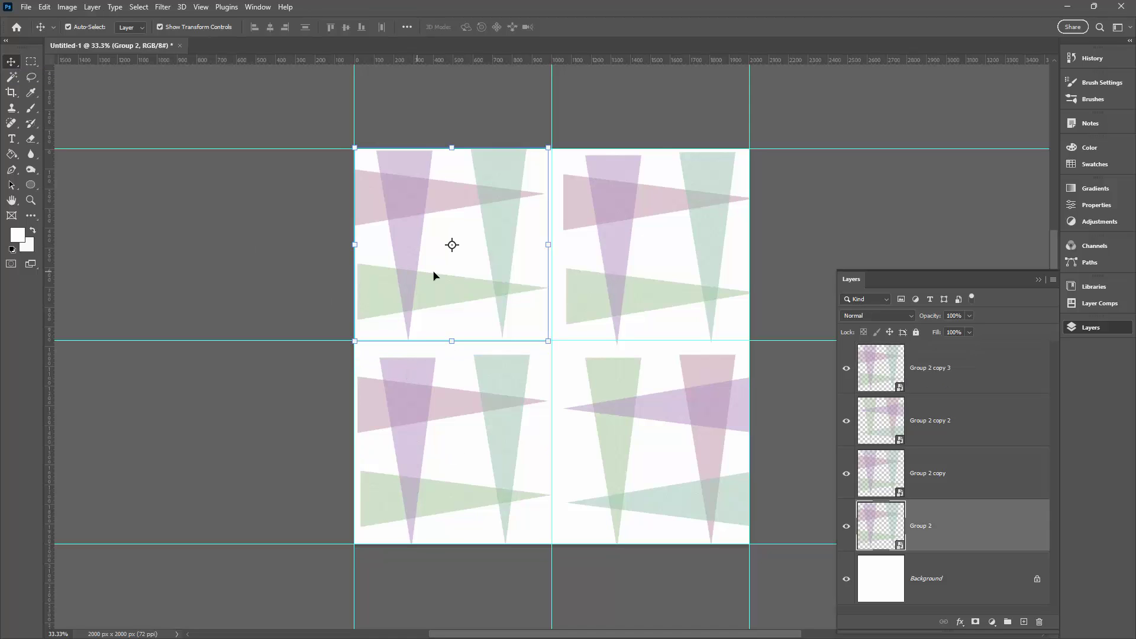
left_click(641, 286)
left_click(431, 400)
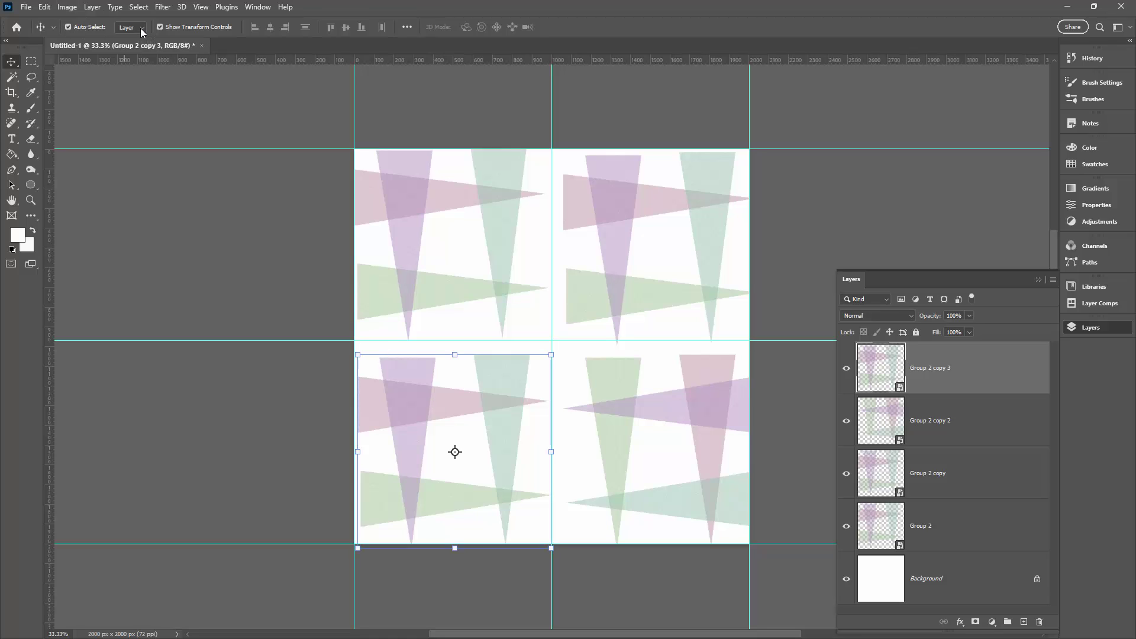
key("ctrl+t")
left_click_drag(295, 441, 346, 571)
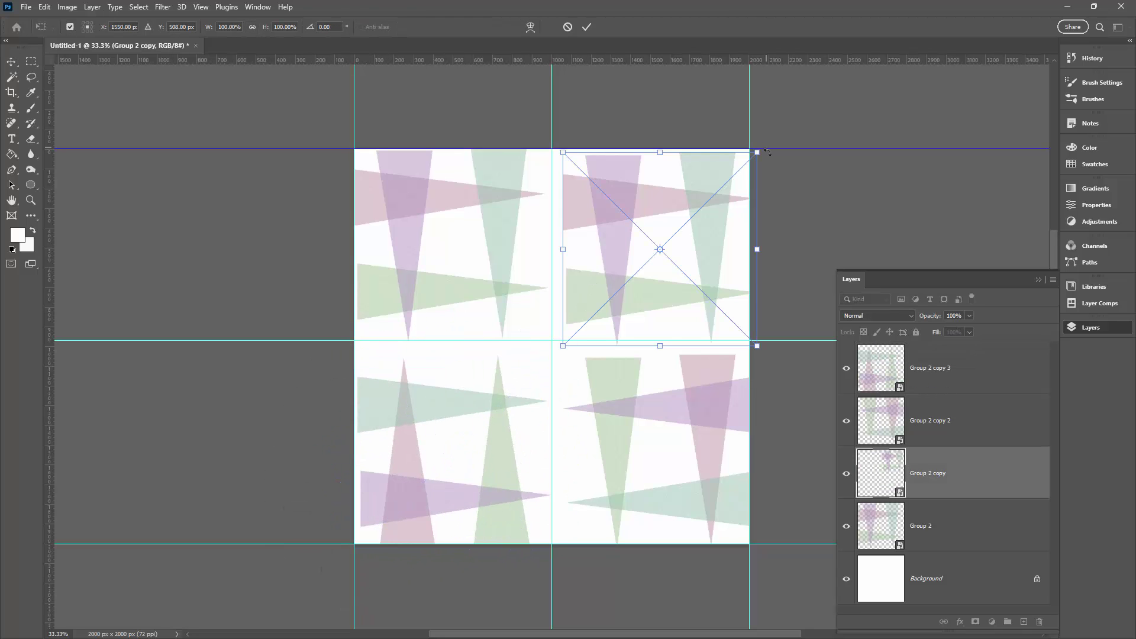
Rotate the copy in the canvas's upper-right quadrant 90 degrees clockwise, apply it and deselect the layer.
left_click_drag(767, 150, 759, 353)
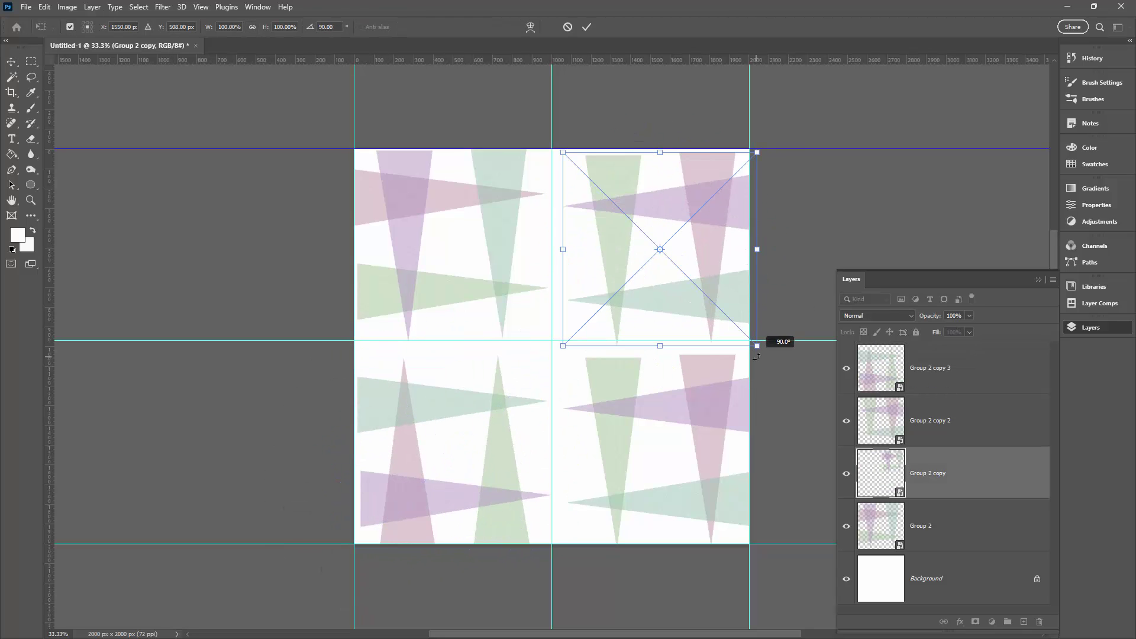
left_click(589, 28)
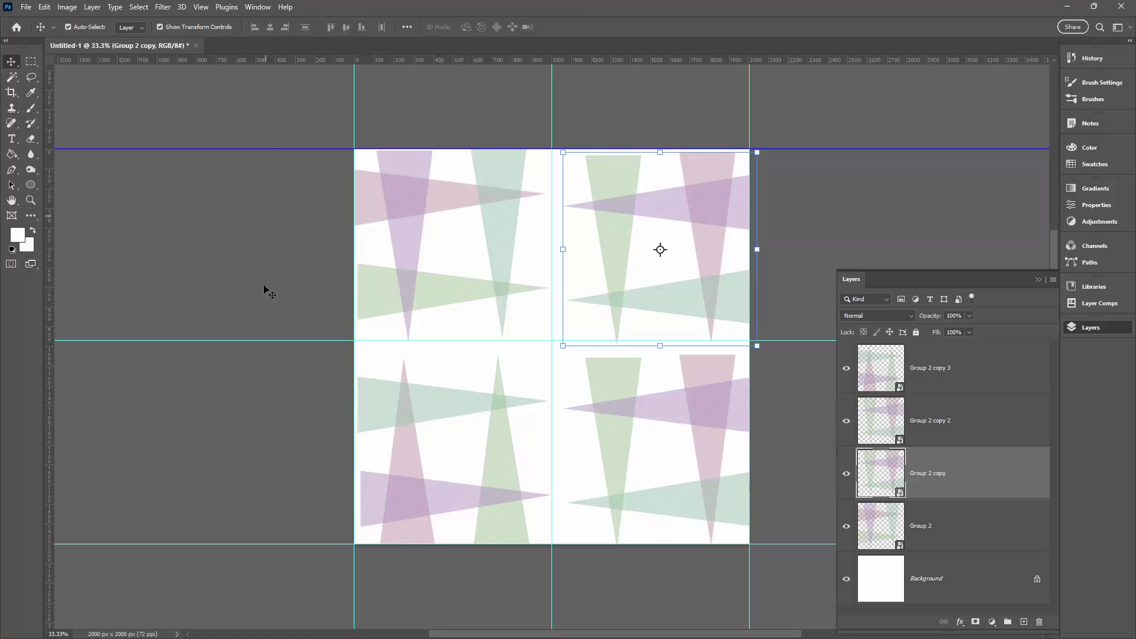
left_click(274, 395)
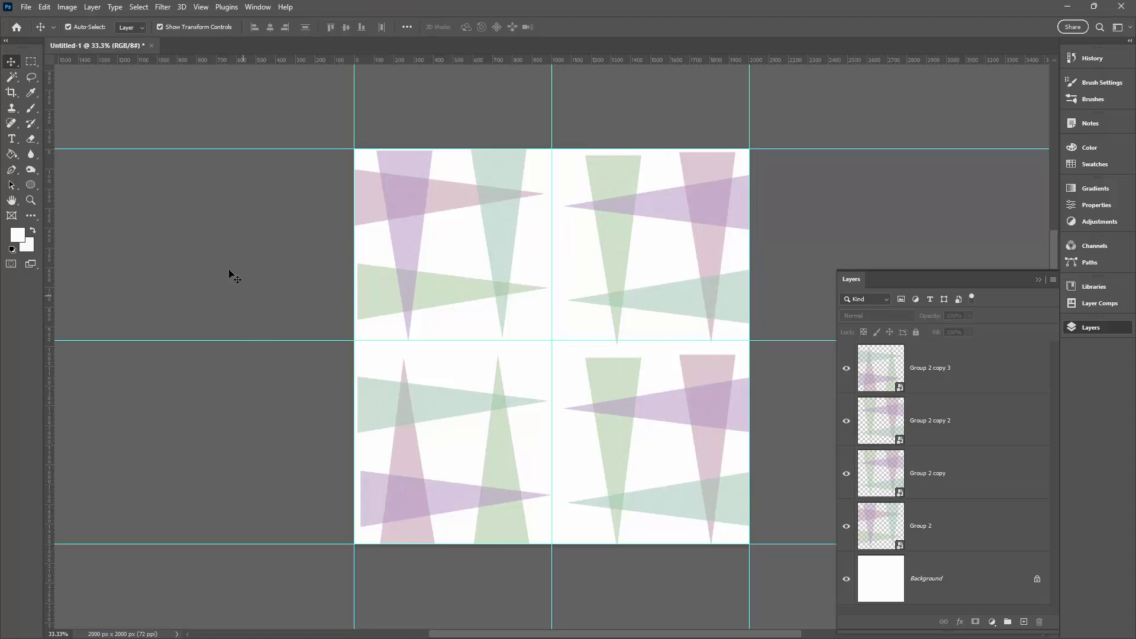
Clear all guides from the document.
left_click(200, 7)
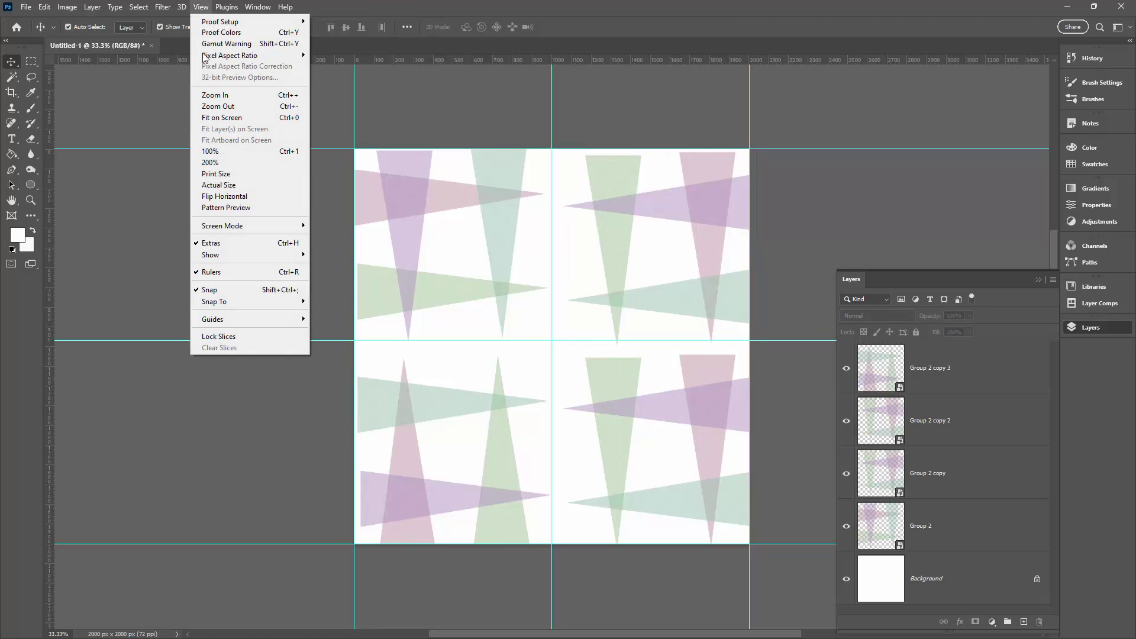
mouse_move(216, 321)
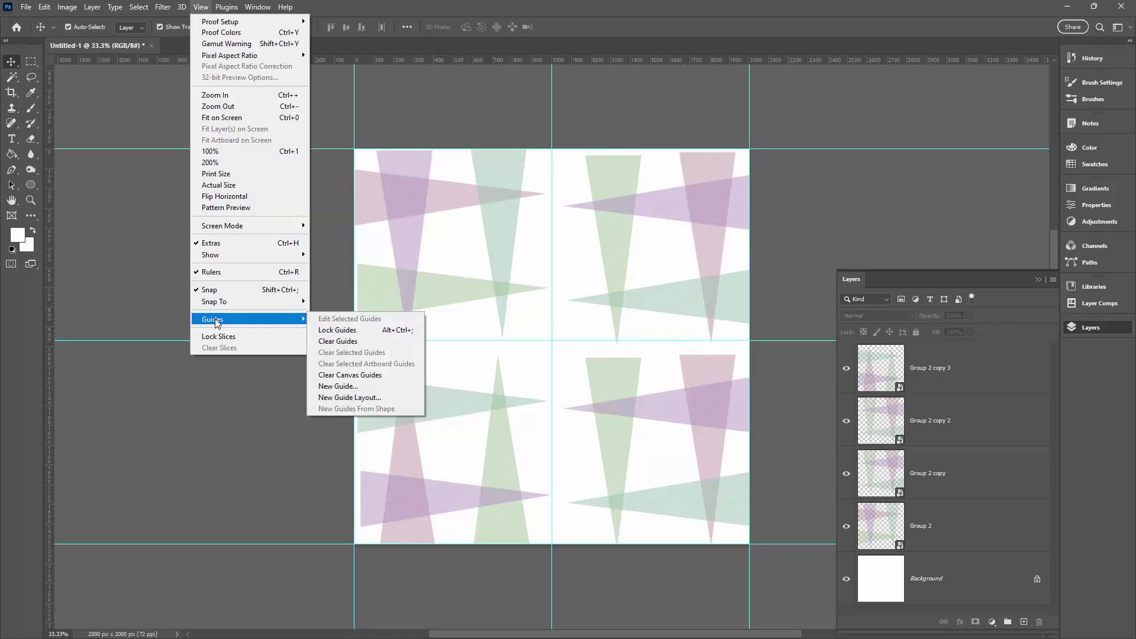
left_click(337, 342)
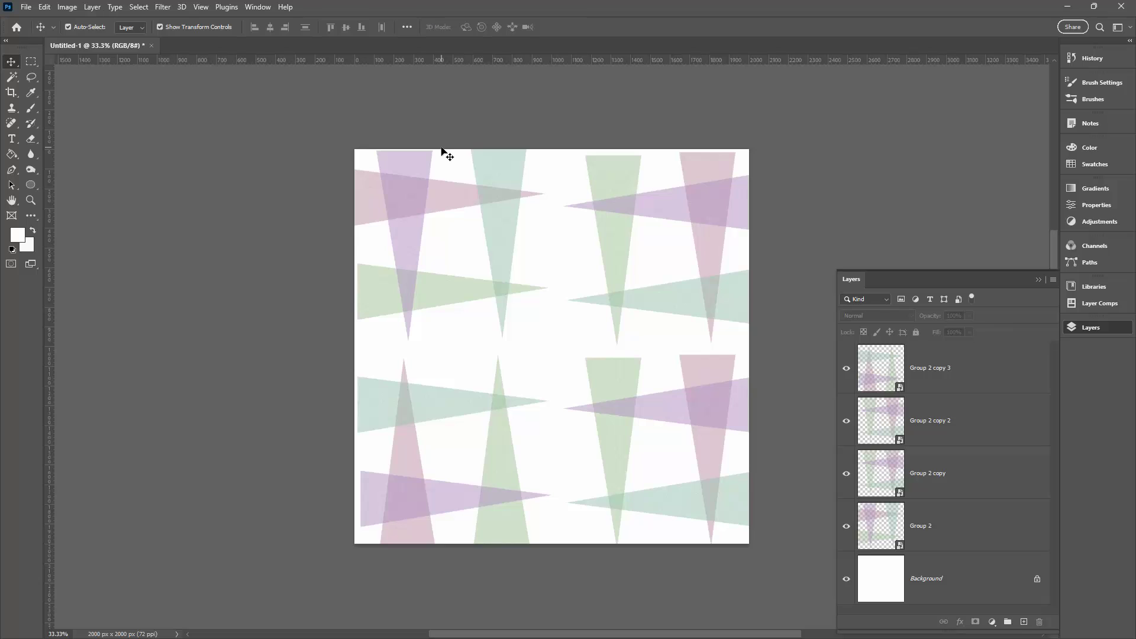
Turn on Pattern Preview, accept the smart object notice and examine how the triangle tile repeats at a 16.67% view.
left_click(201, 7)
left_click(226, 207)
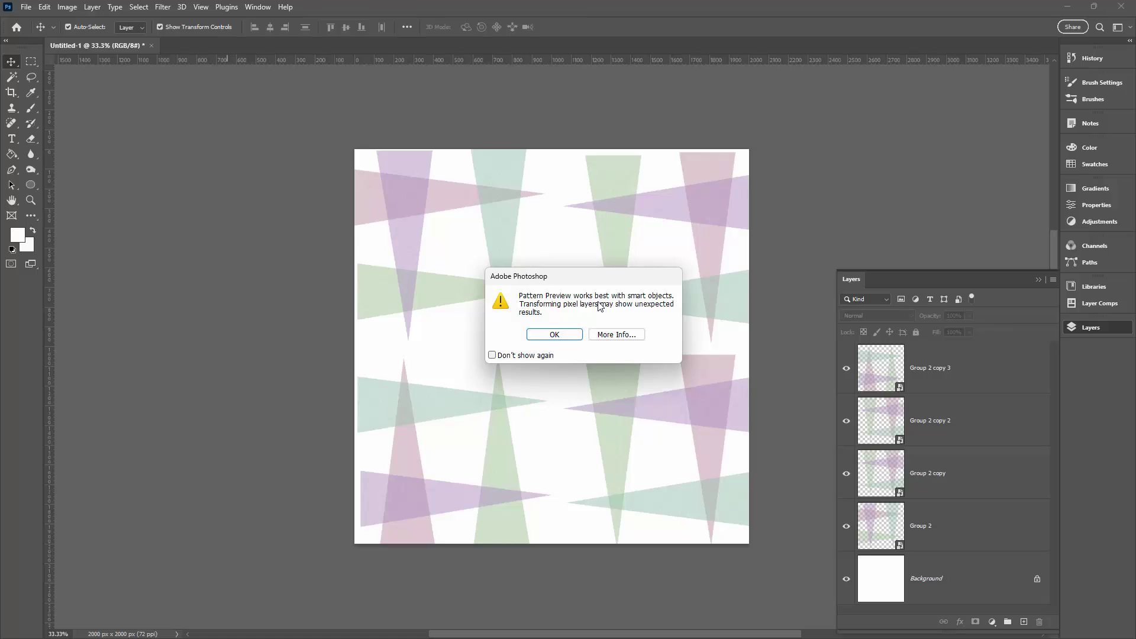
left_click(553, 337)
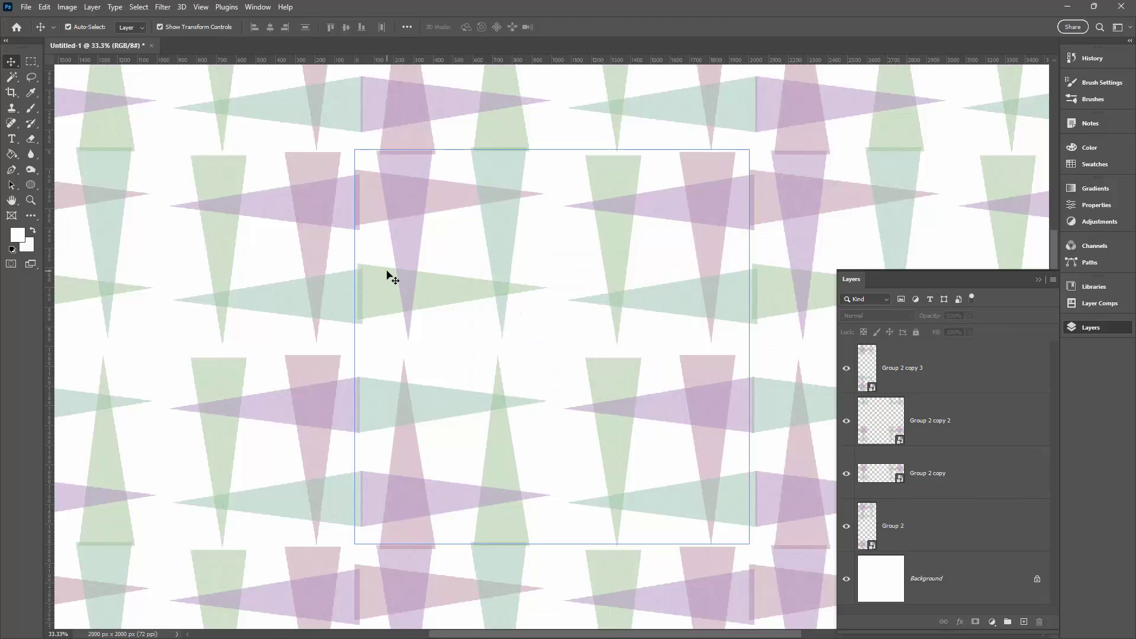
left_click(31, 200)
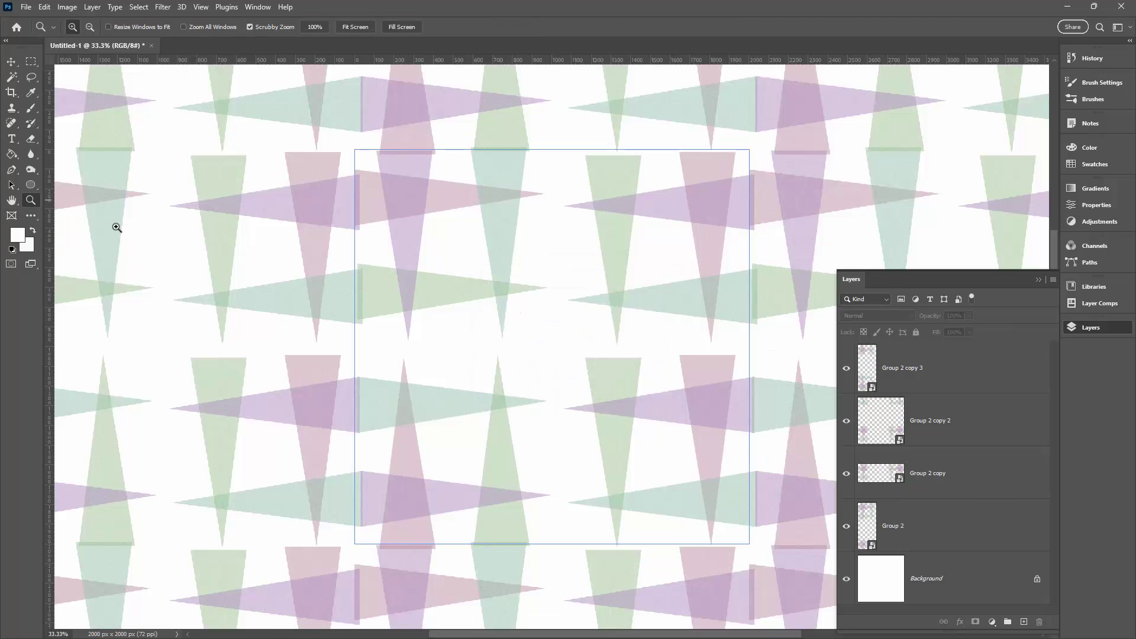
left_click(446, 287, "alt")
left_click(446, 287, "alt")
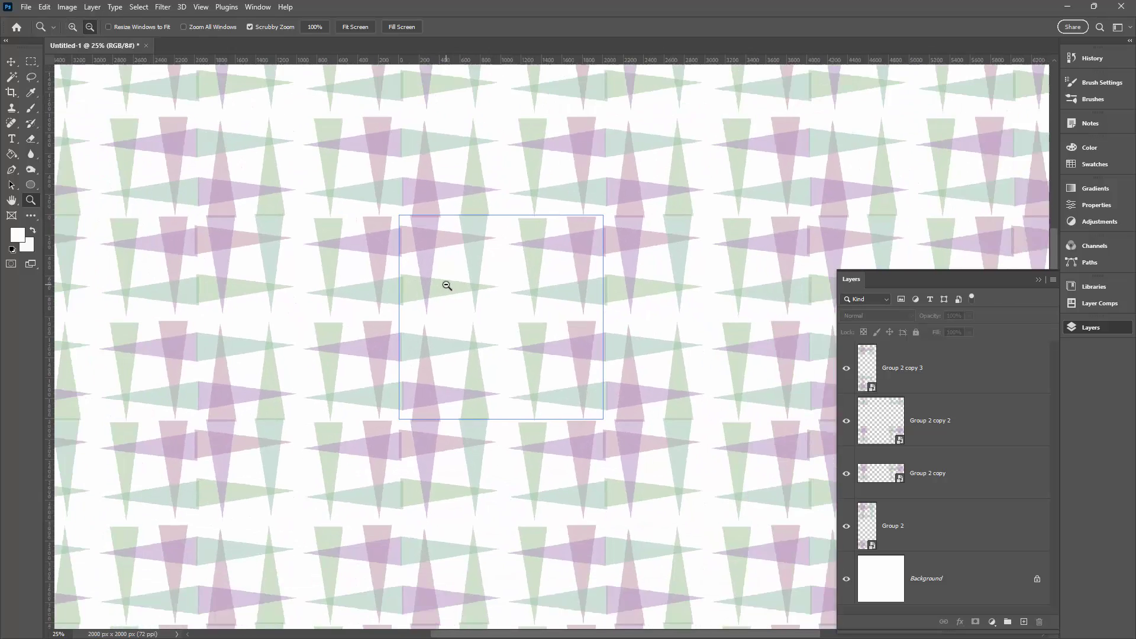
left_click(446, 286, "alt")
left_click(73, 26)
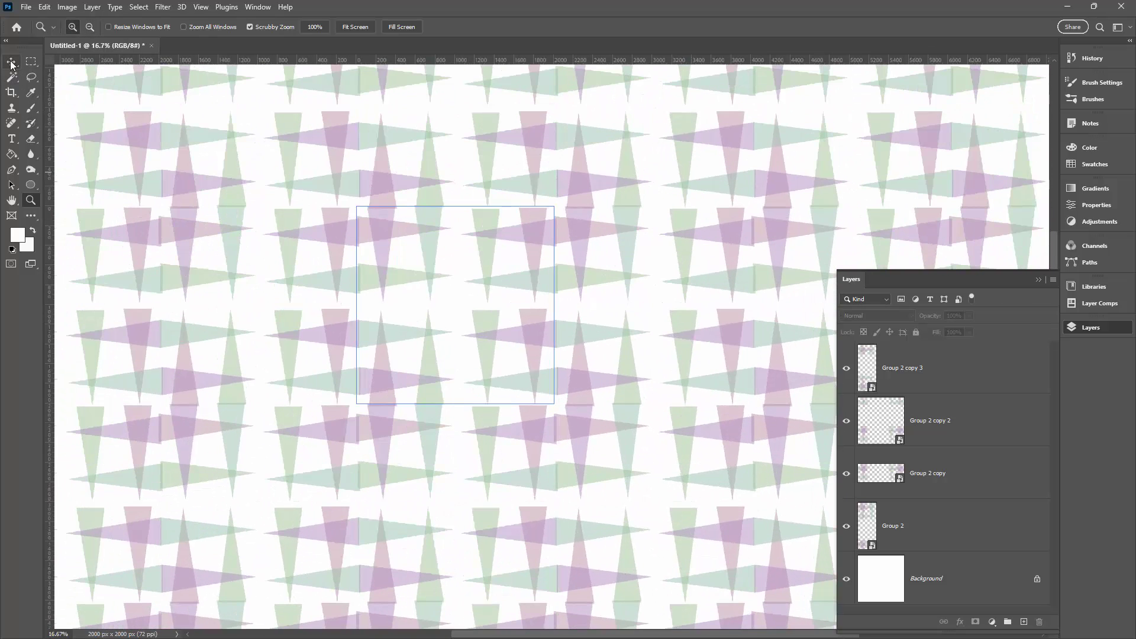
Move the tile's upper-left copy slightly right and down, and the upper-right copy slightly left and down, to open gaps between them.
left_click(11, 62)
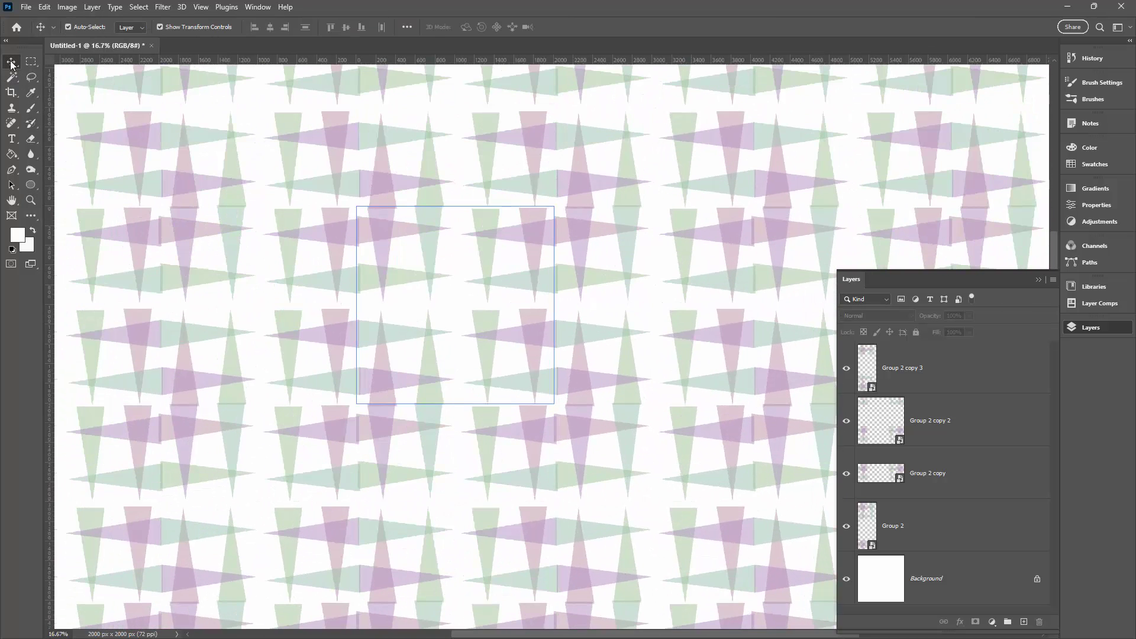
left_click(429, 248)
left_click_drag(428, 249, 436, 253)
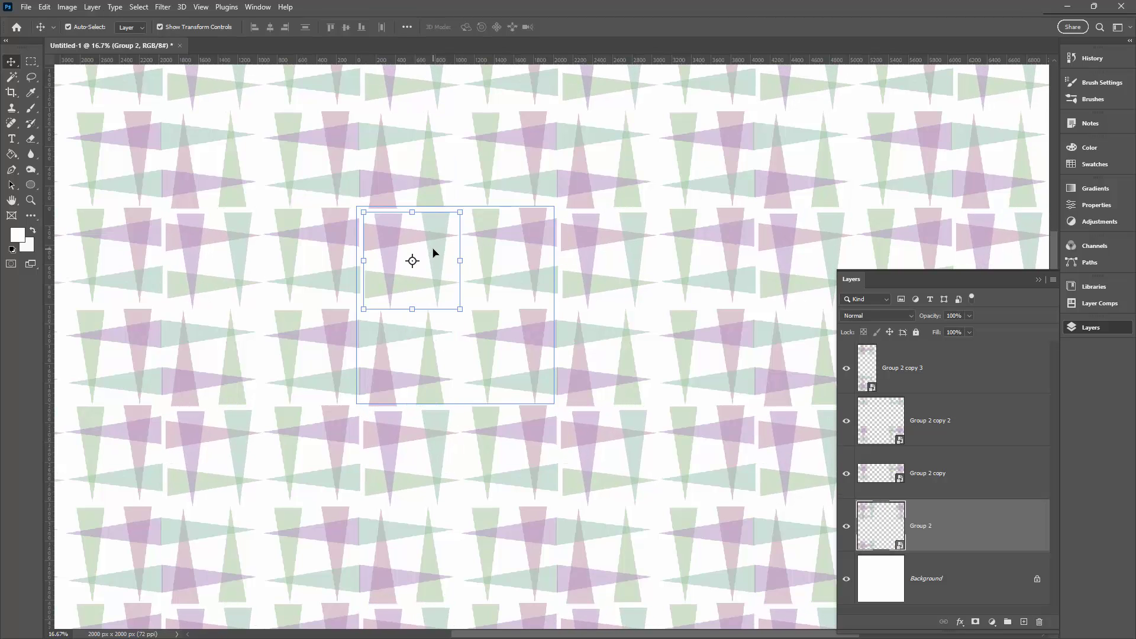
left_click(525, 233)
key("Down")
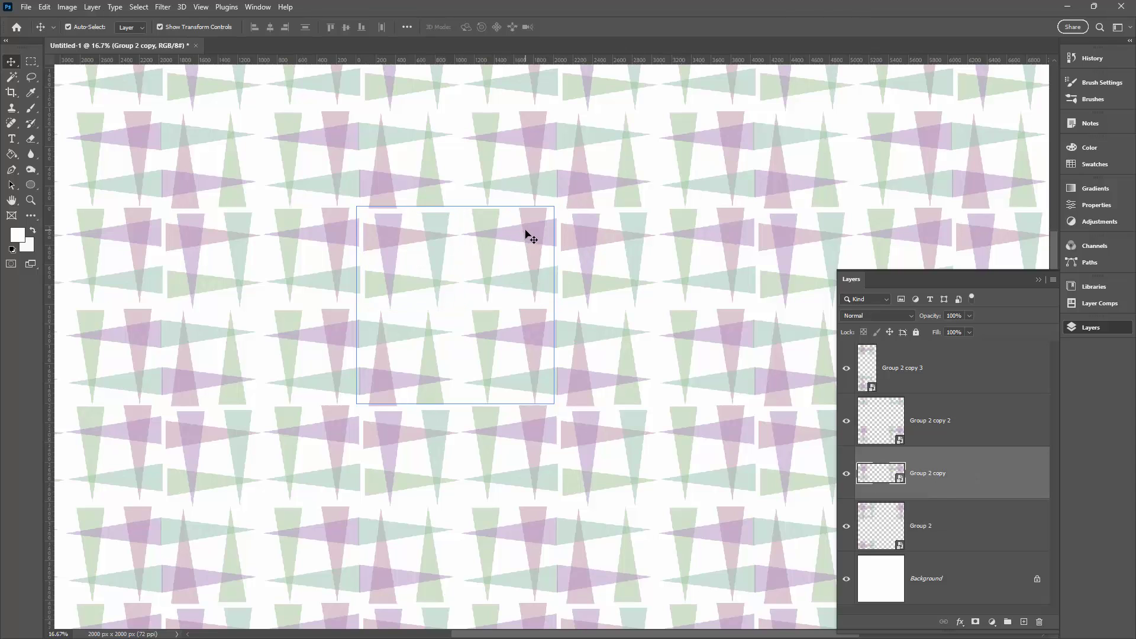
left_click_drag(523, 233, 521, 237)
Rotate the lower-right copy another 90 degrees clockwise, move it left to X 1492 px and apply the transform.
left_click_drag(534, 355, 534, 356)
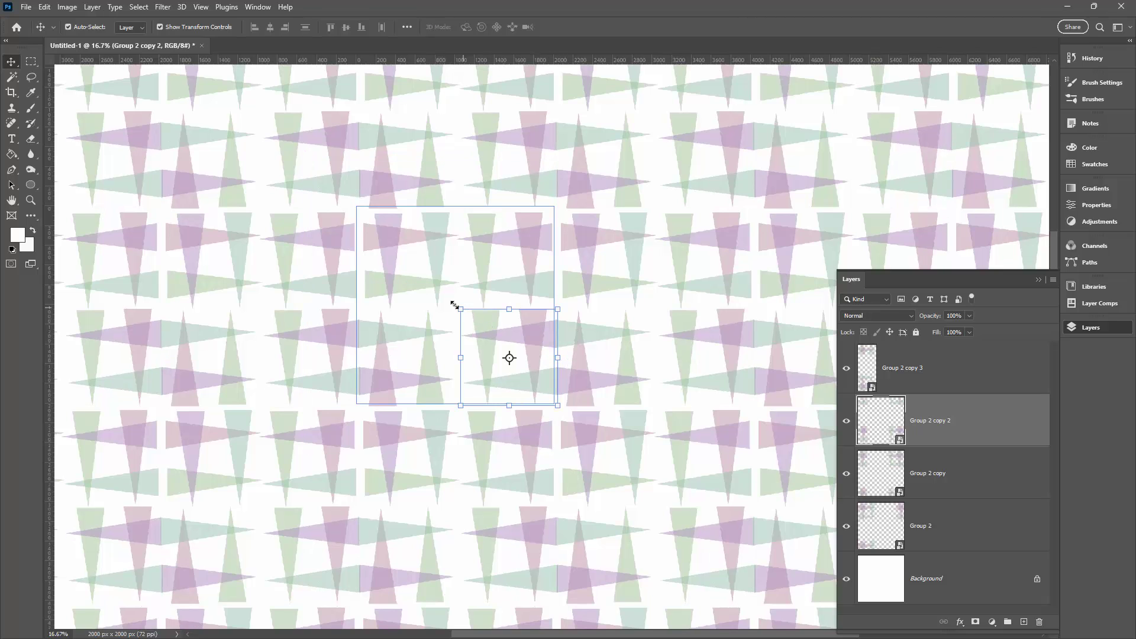
left_click_drag(448, 301, 562, 299)
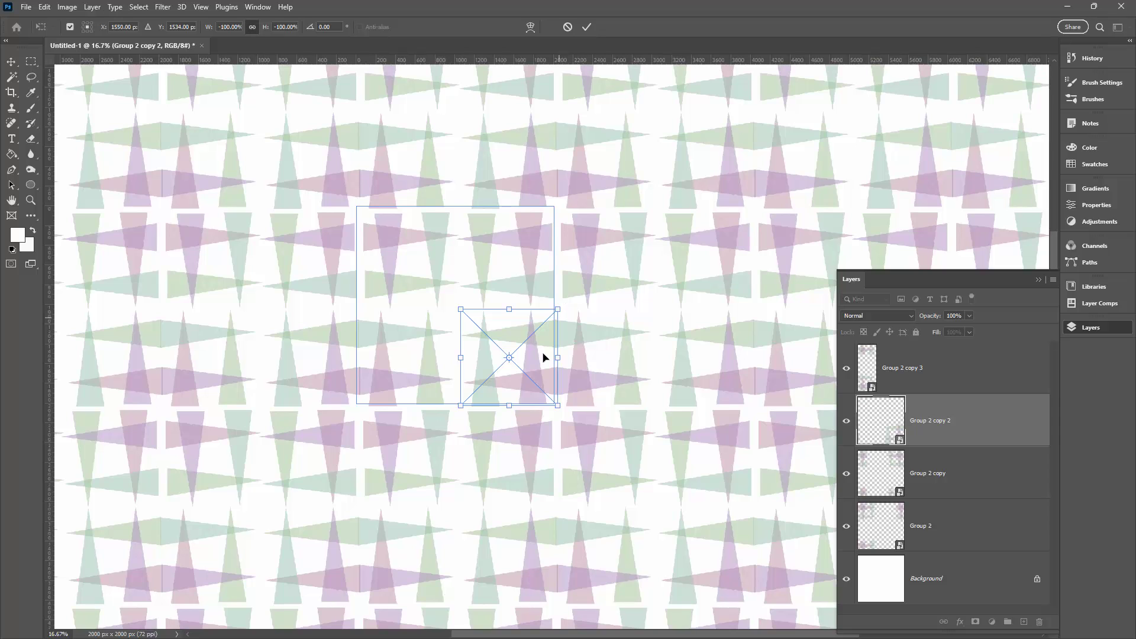
left_click_drag(535, 343, 530, 343)
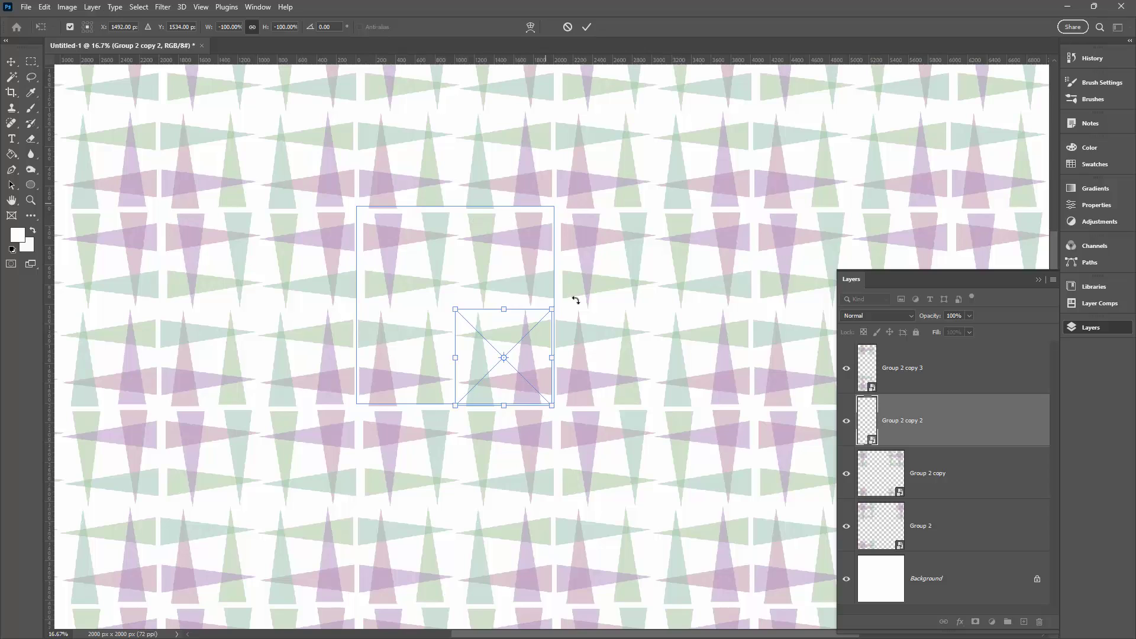
left_click(587, 27)
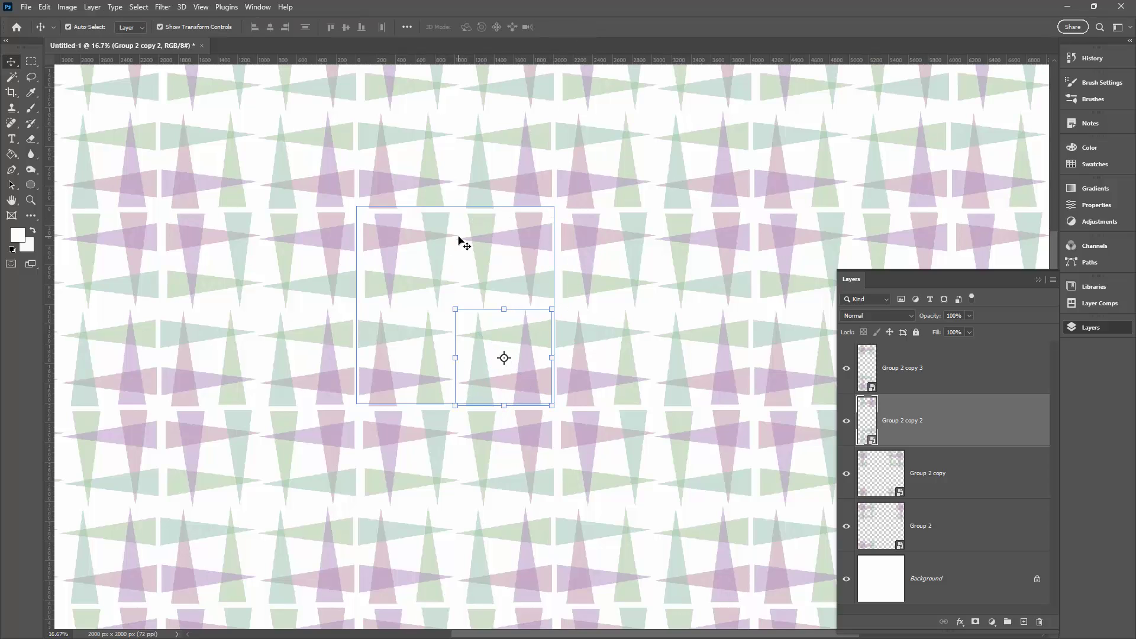
Move the lower-right copy slightly down and lower the upper-right copy a little to stagger the triangles.
left_click_drag(475, 351, 476, 362)
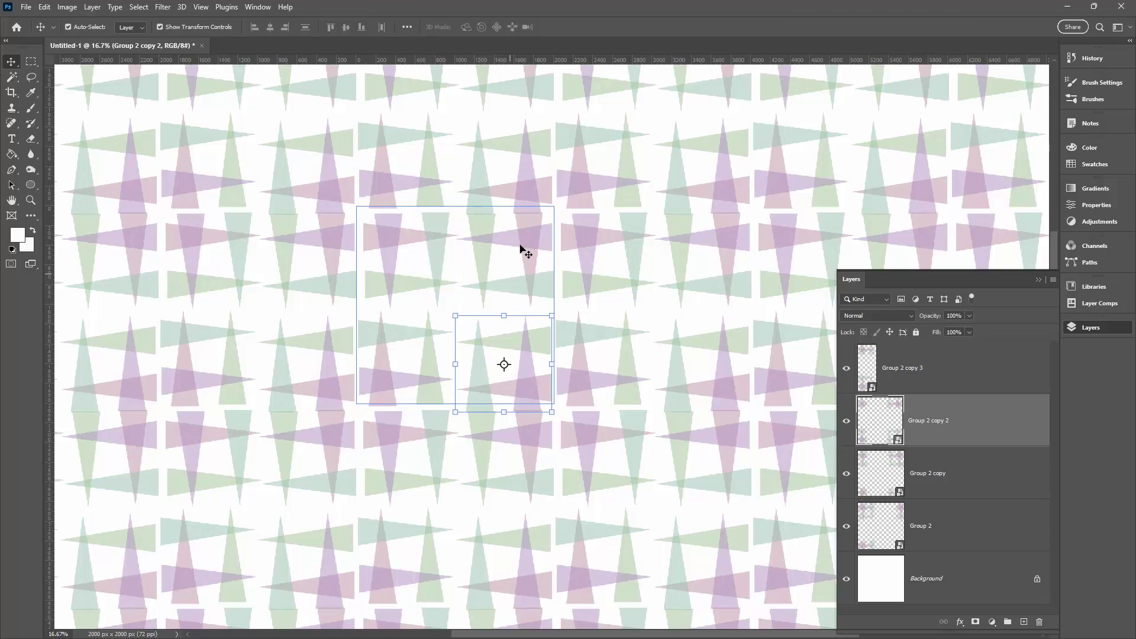
left_click_drag(487, 234, 484, 236)
left_click_drag(483, 241, 484, 240)
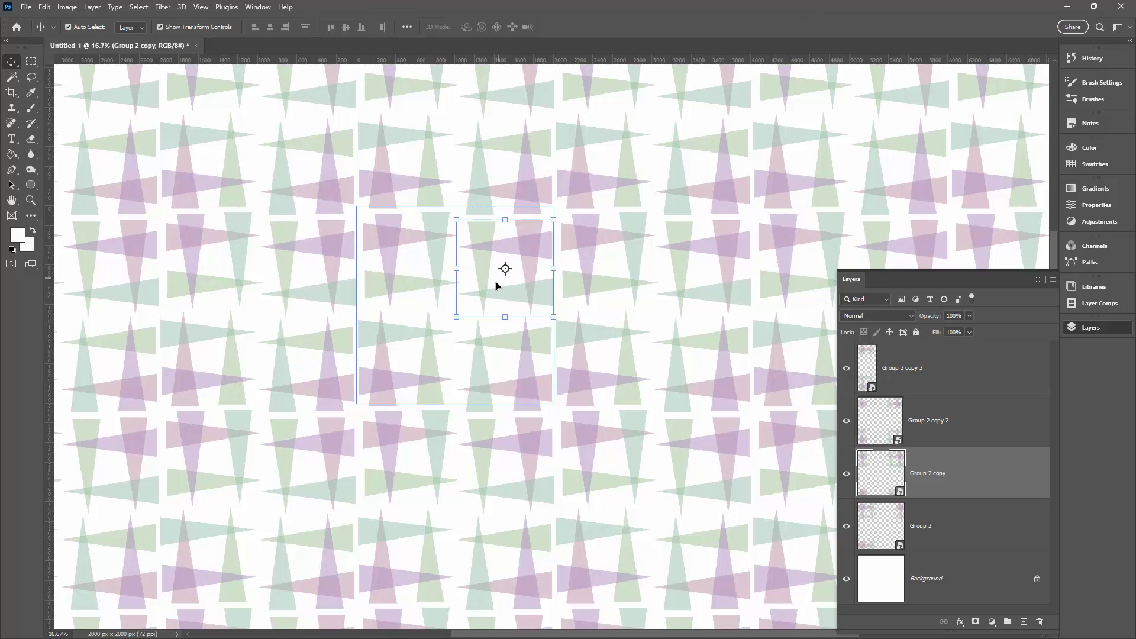
Shift the upper-left copy left over the tile's edge and move the upper-right copy left beside it.
left_click(387, 257)
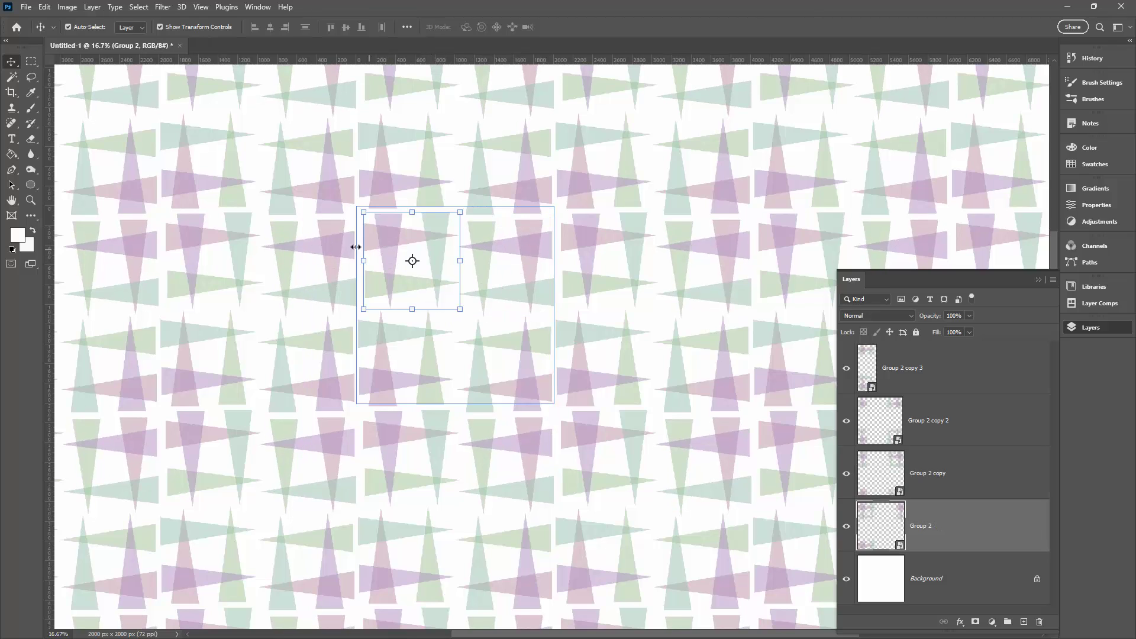
left_click_drag(375, 249, 366, 243)
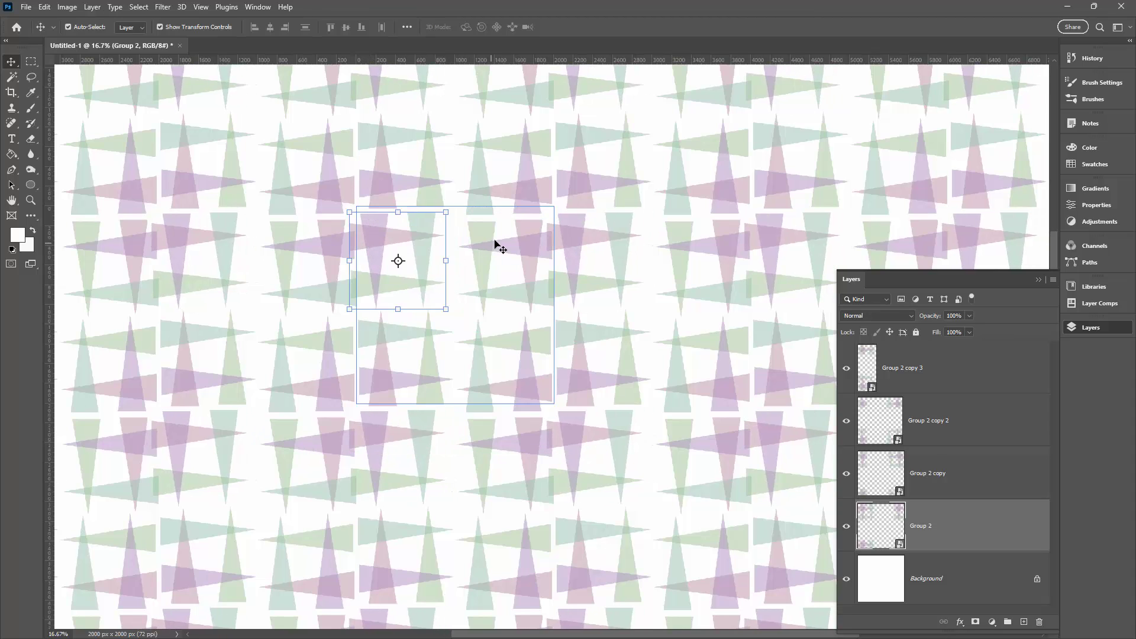
left_click(497, 244)
left_click_drag(497, 246, 487, 246)
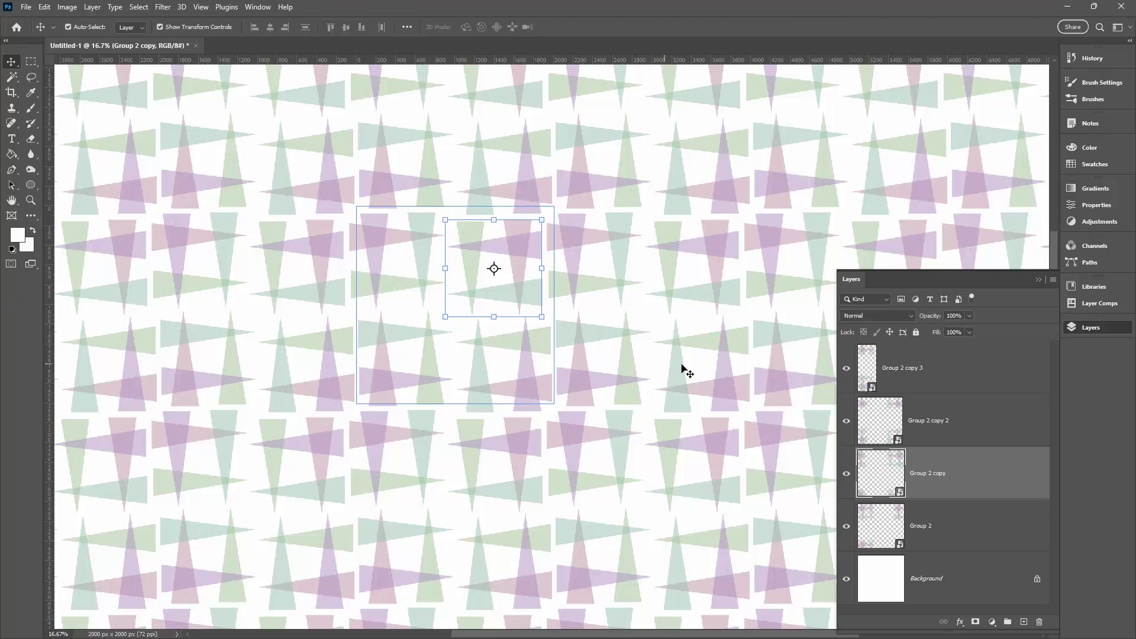
Hide the Pattern Preview tile bounds.
key("alt+bracketright")
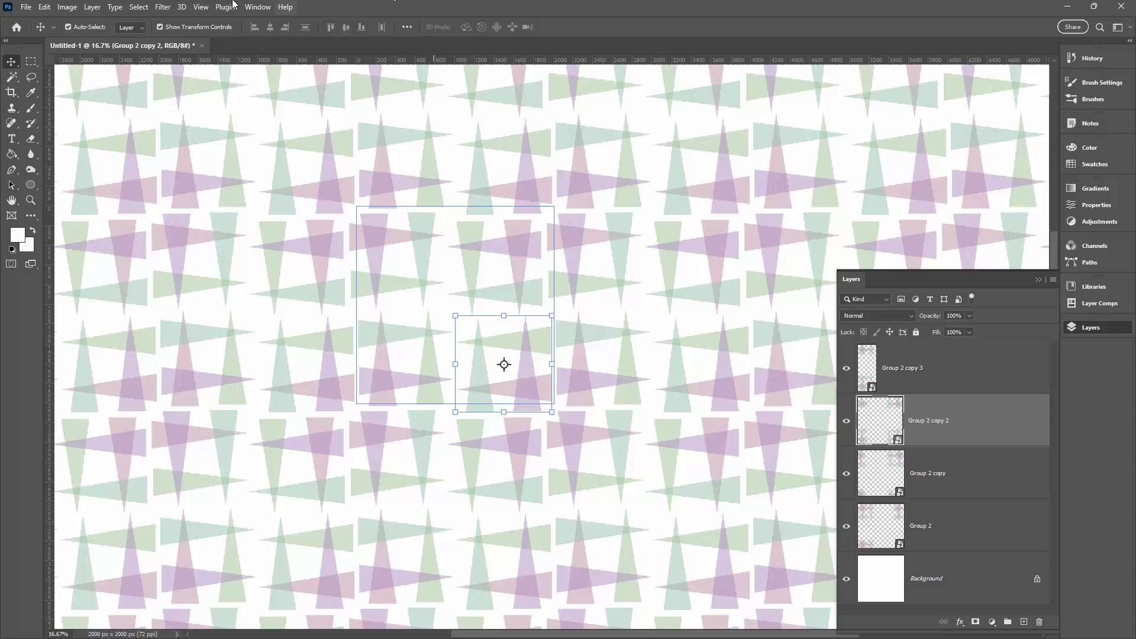
left_click(200, 7)
mouse_move(218, 260)
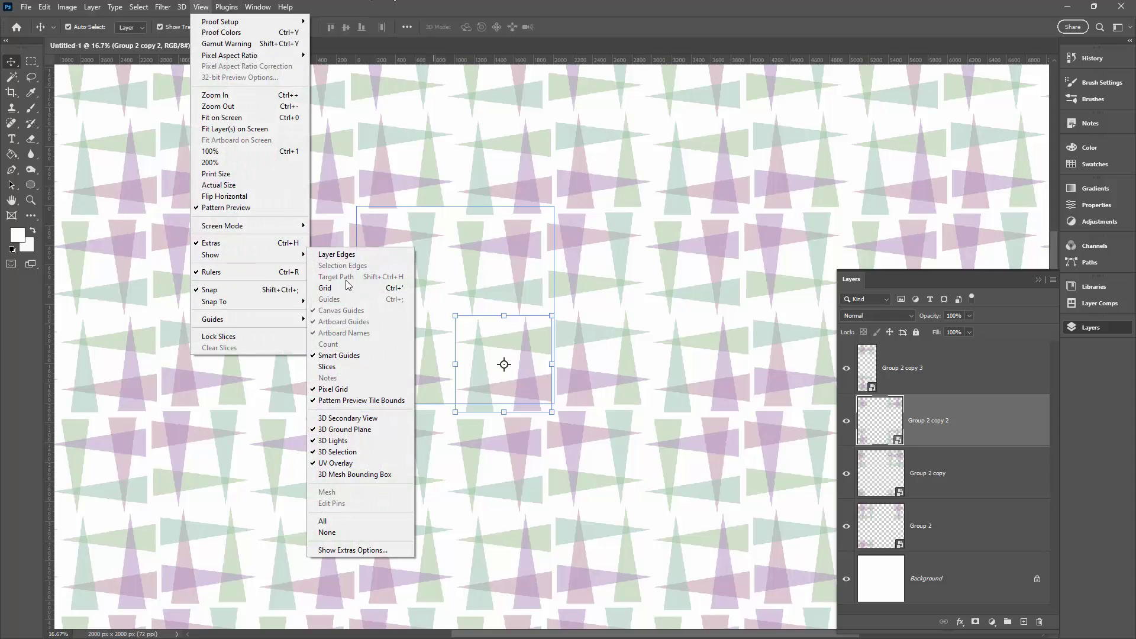
left_click(347, 402)
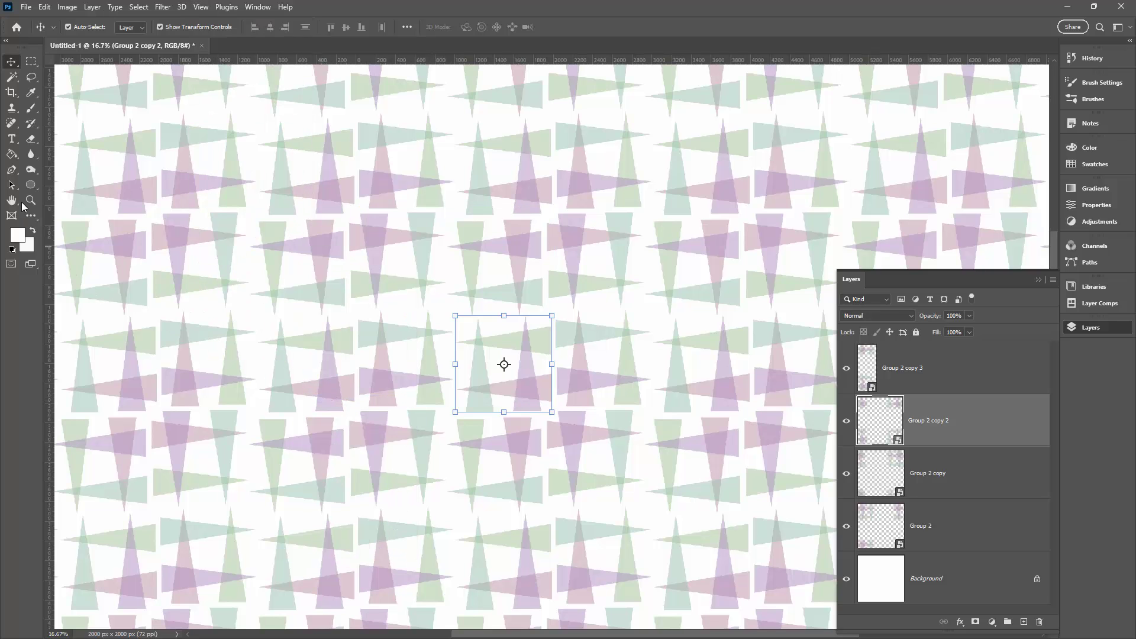
Reposition the upper copies of the tile freehand at an 8.33% view, raising the upper-right copy slightly.
left_click(33, 203)
left_click(452, 370, "alt")
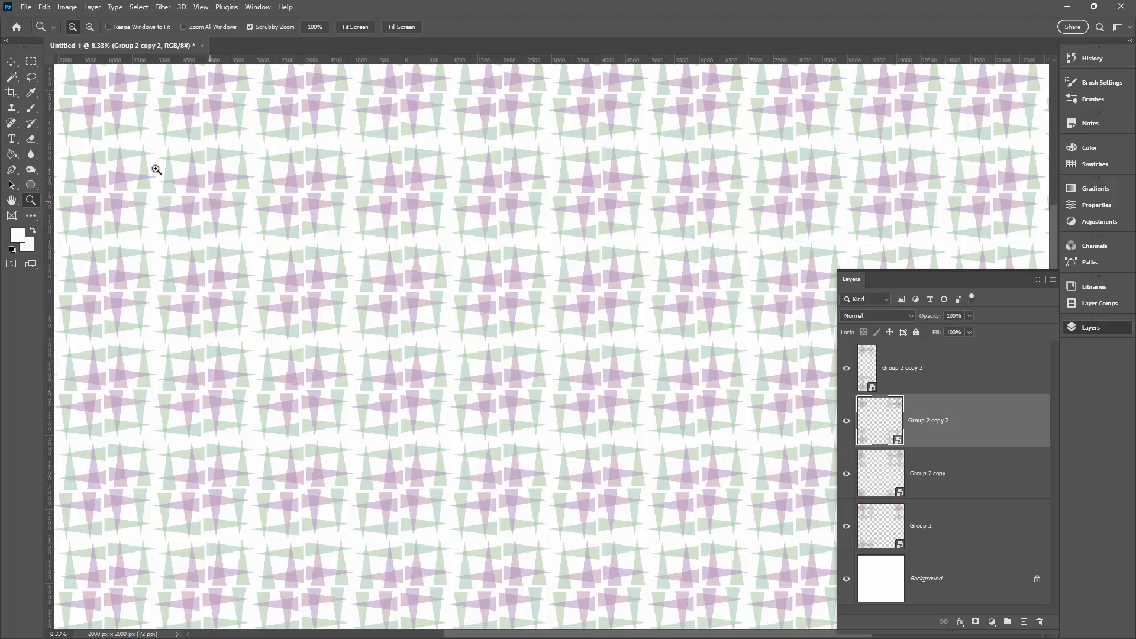
left_click(11, 62)
left_click_drag(469, 307, 506, 308)
left_click(556, 421)
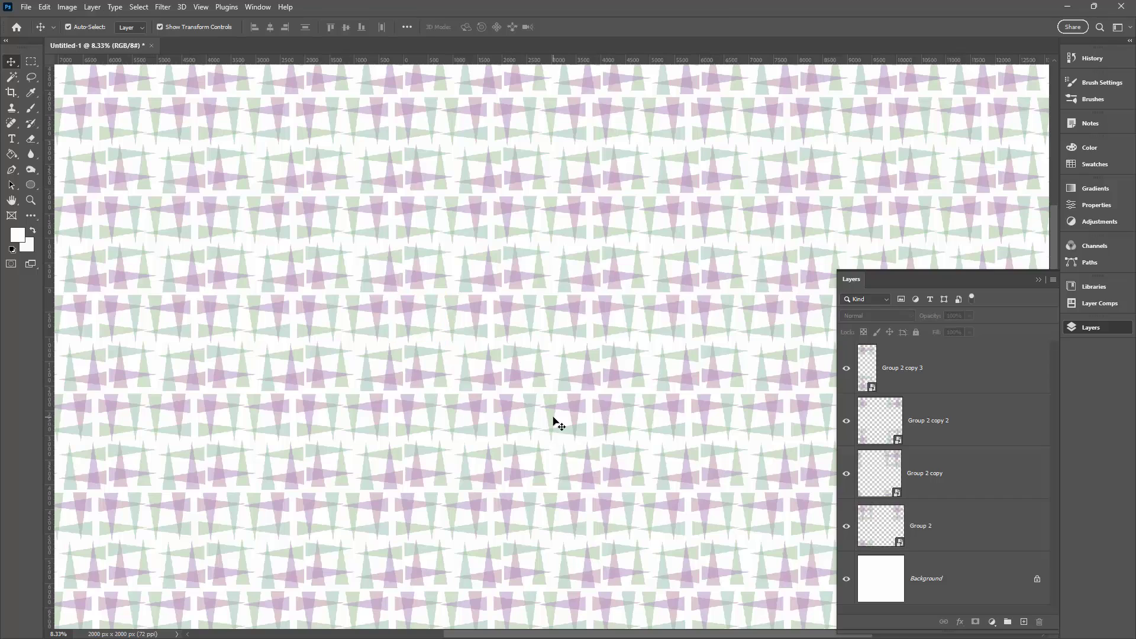
left_click(478, 312)
left_click_drag(477, 311, 477, 305)
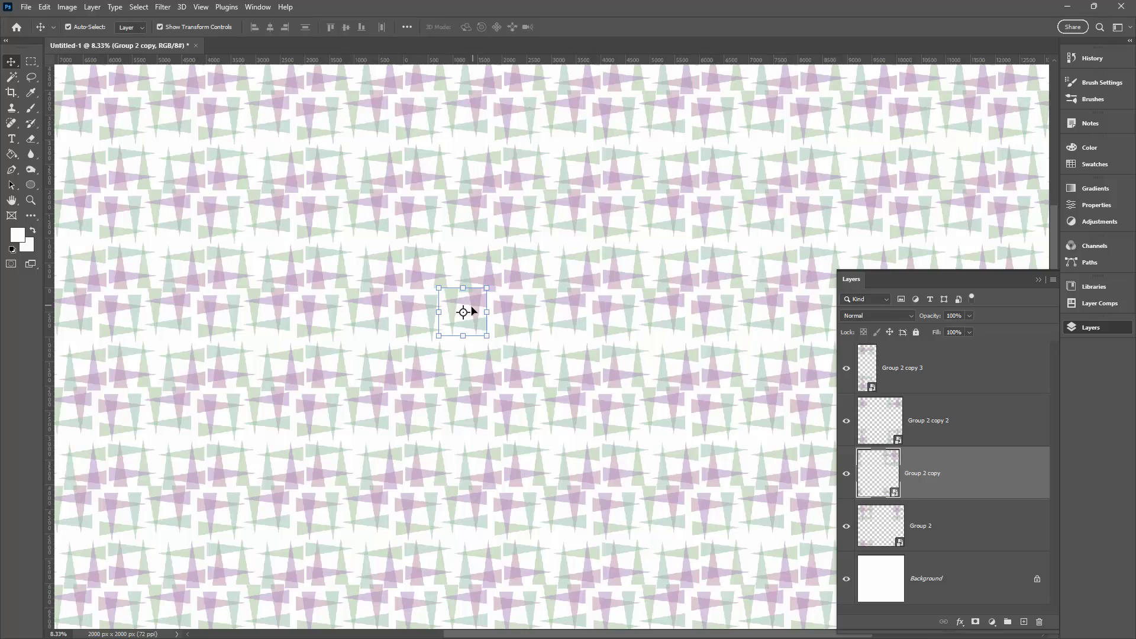
Move the lower-right copy up and nudge the upper-left copy up and left to even out the repeat.
left_click_drag(464, 381, 464, 365)
left_click(442, 270)
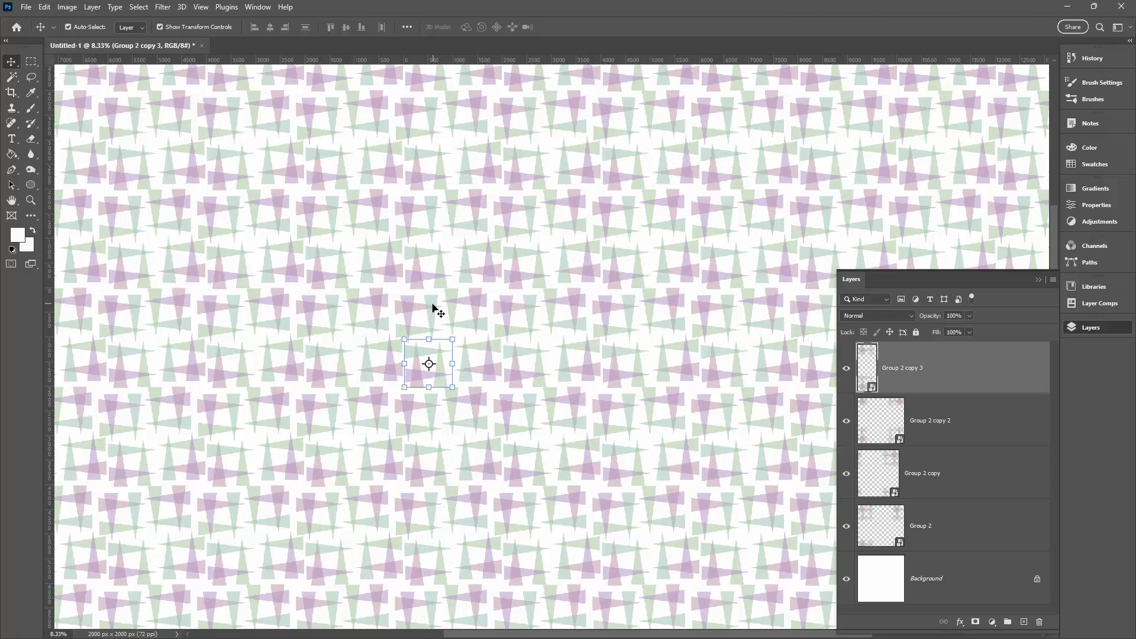
left_click_drag(435, 311, 430, 306)
left_click(672, 397)
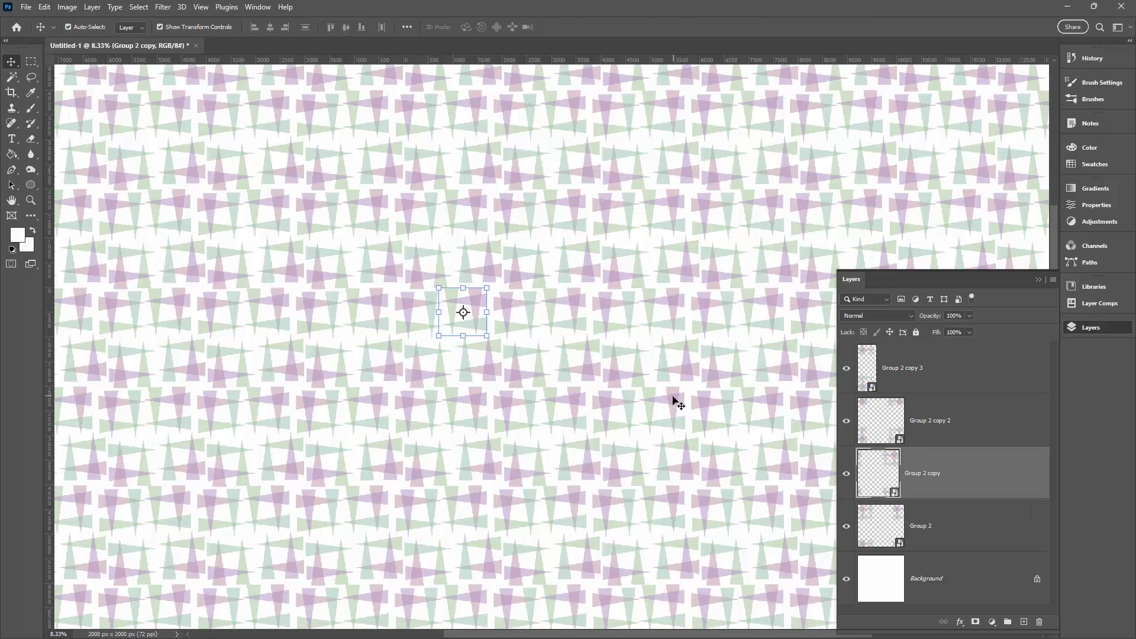
With the Background layer selected, save the tile as a new pattern in the Patterns library under its proposed name.
left_click(986, 572)
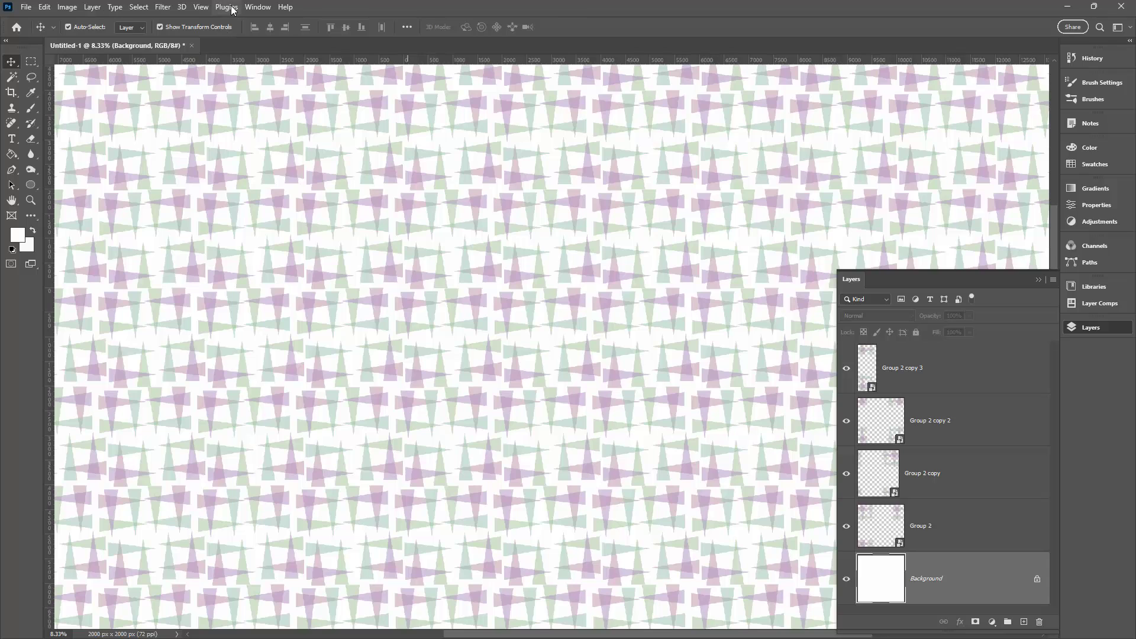
left_click(258, 8)
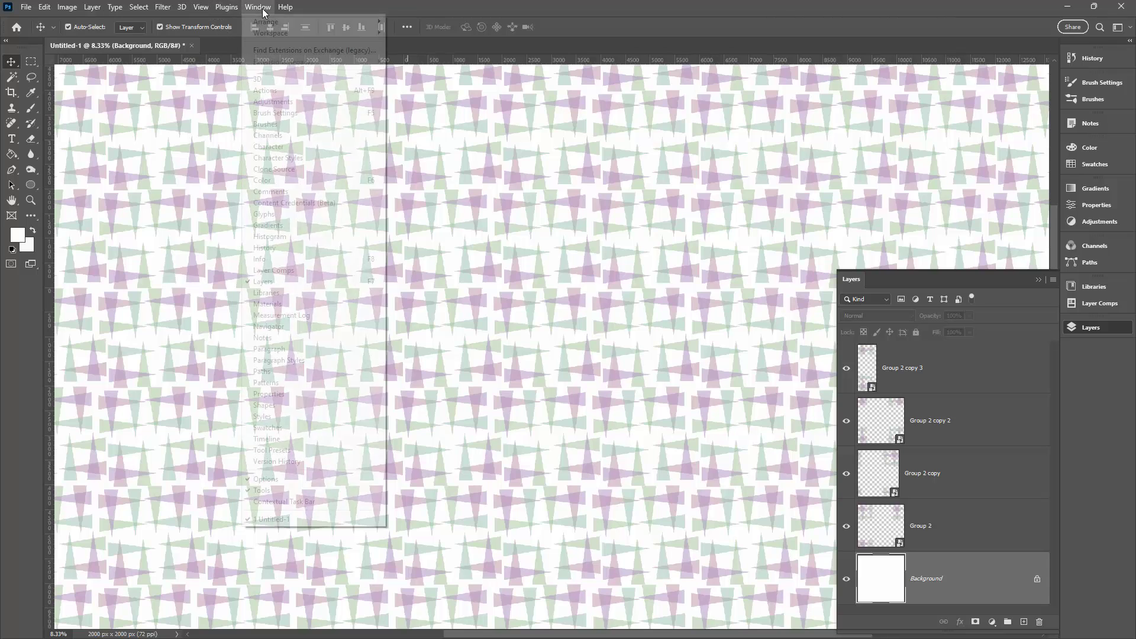
left_click(335, 385)
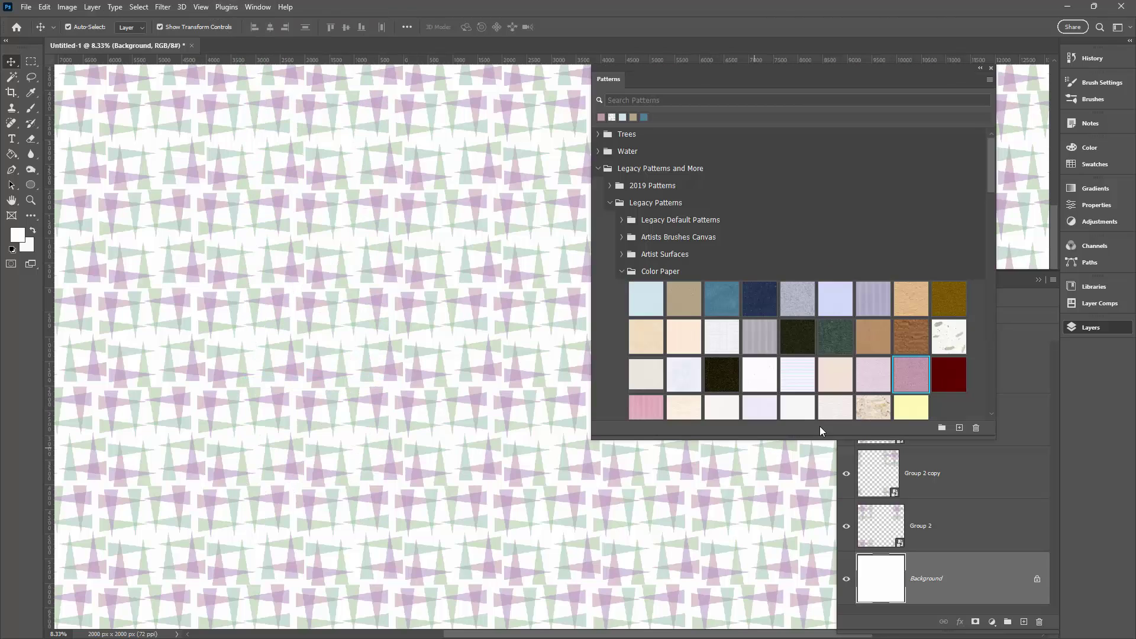
left_click_drag(994, 158, 994, 398)
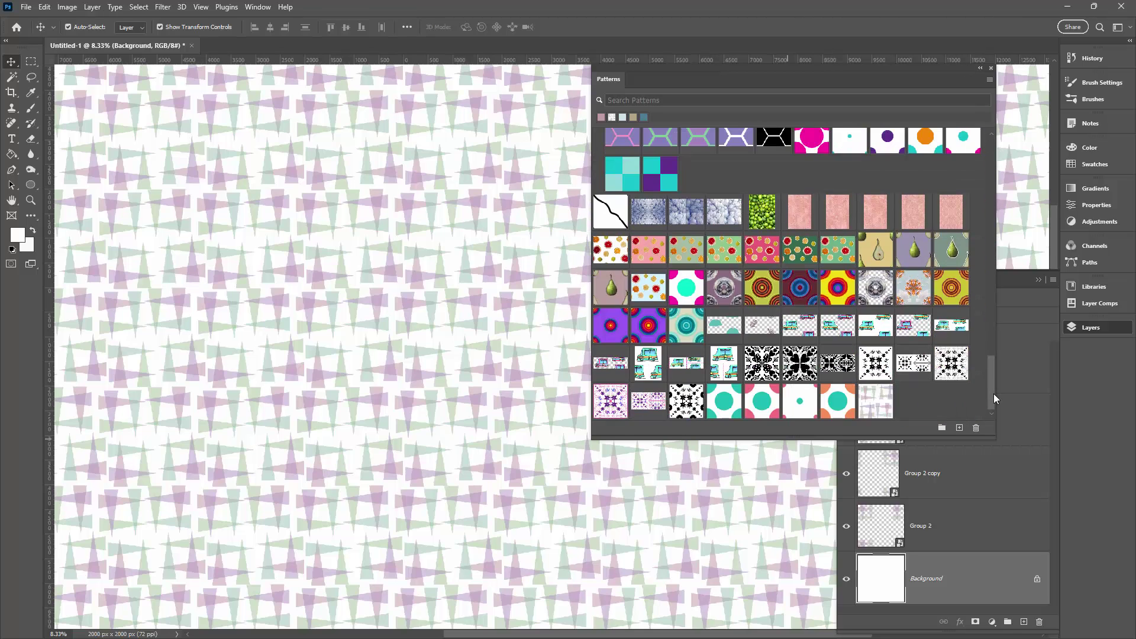
left_click(959, 428)
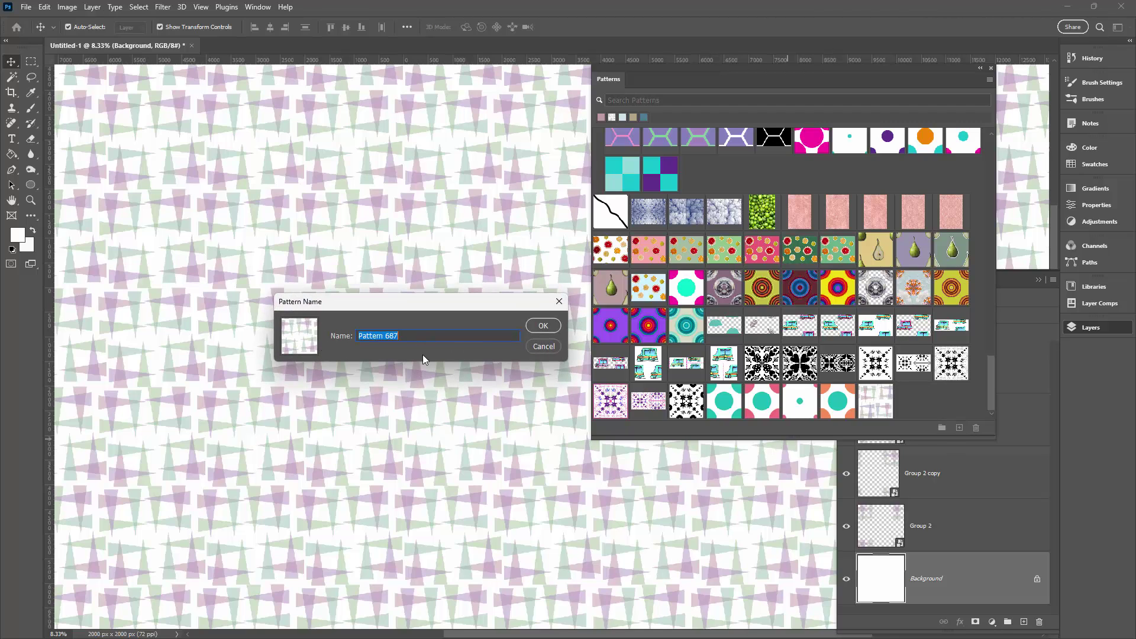
left_click(543, 326)
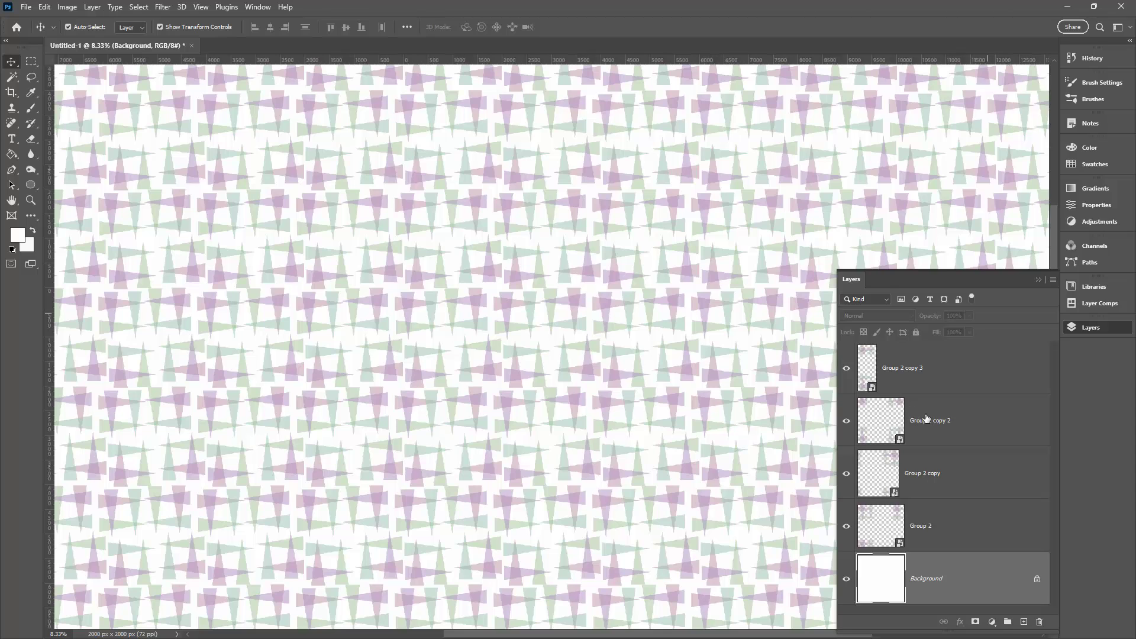
Add a Hue/Saturation adjustment layer above the Group 2 copy 3 layer and clip it to that layer.
left_click(898, 368)
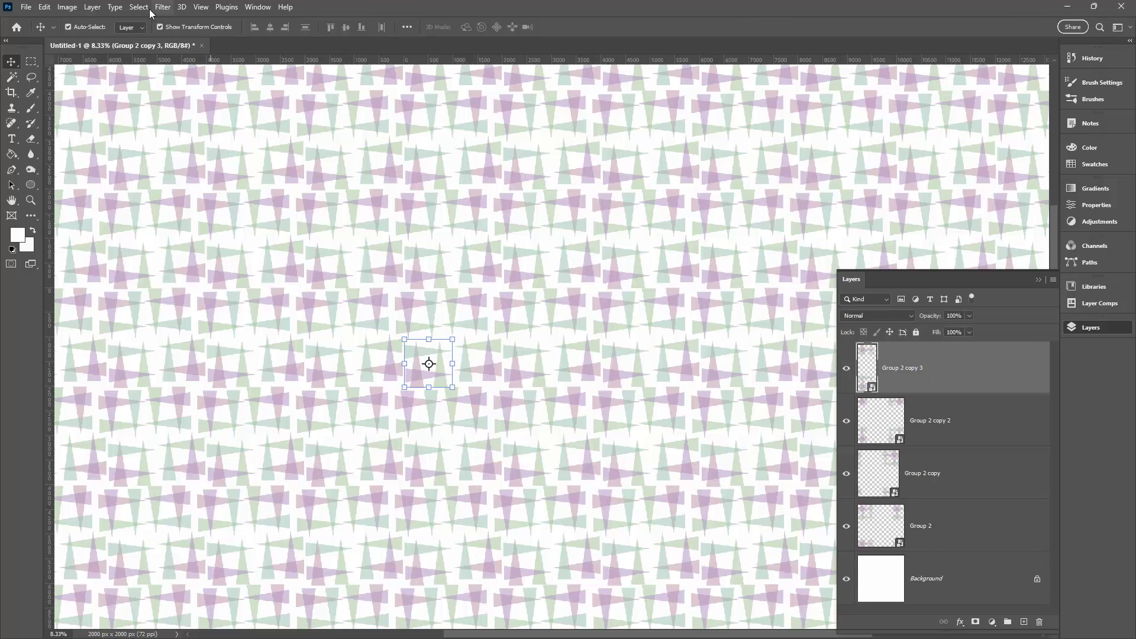
left_click(89, 8)
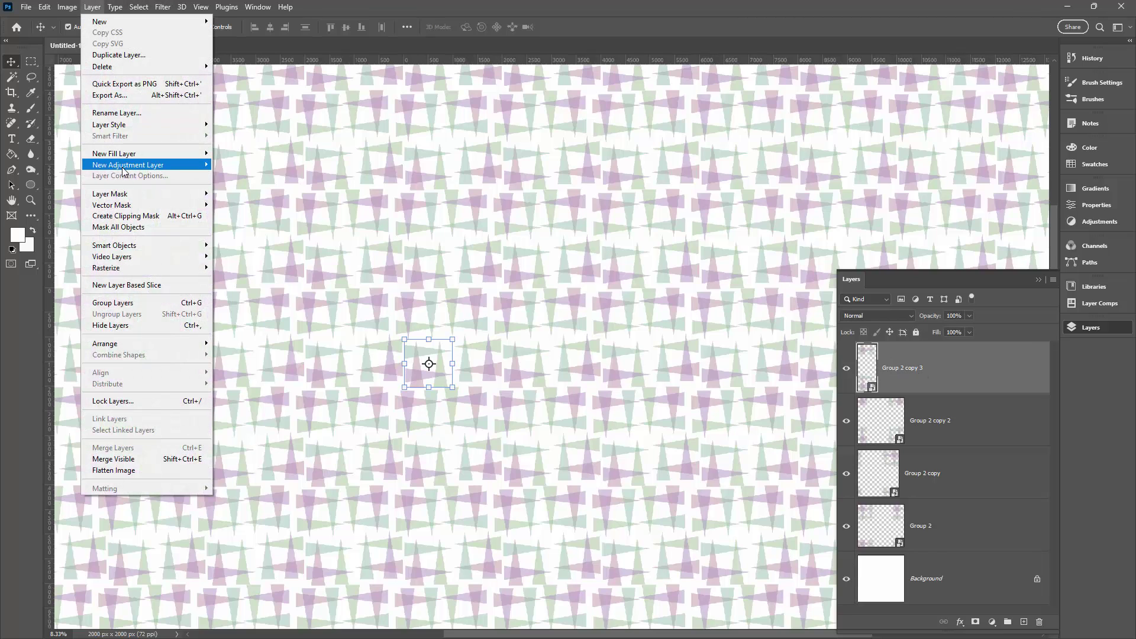
mouse_move(171, 165)
left_click(265, 226)
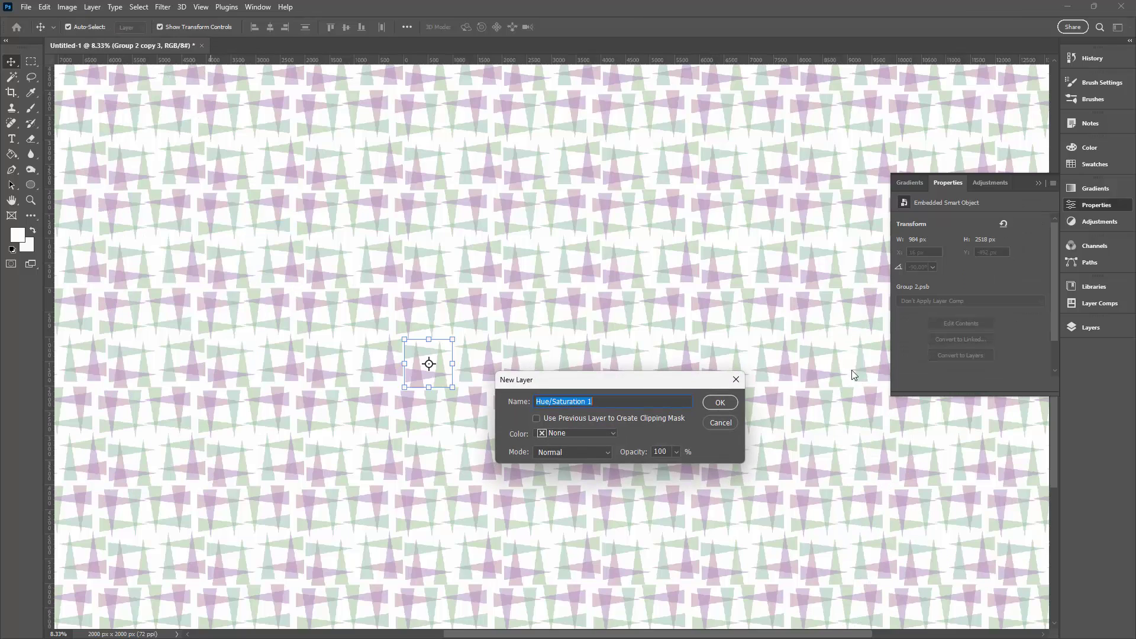
left_click(720, 403)
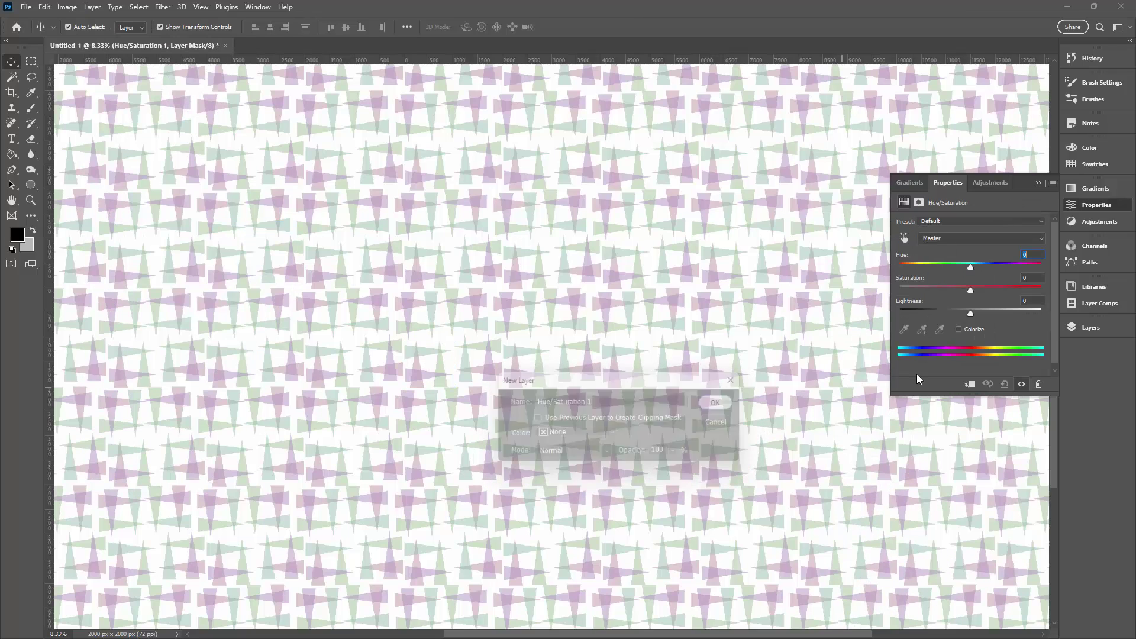
left_click(970, 385)
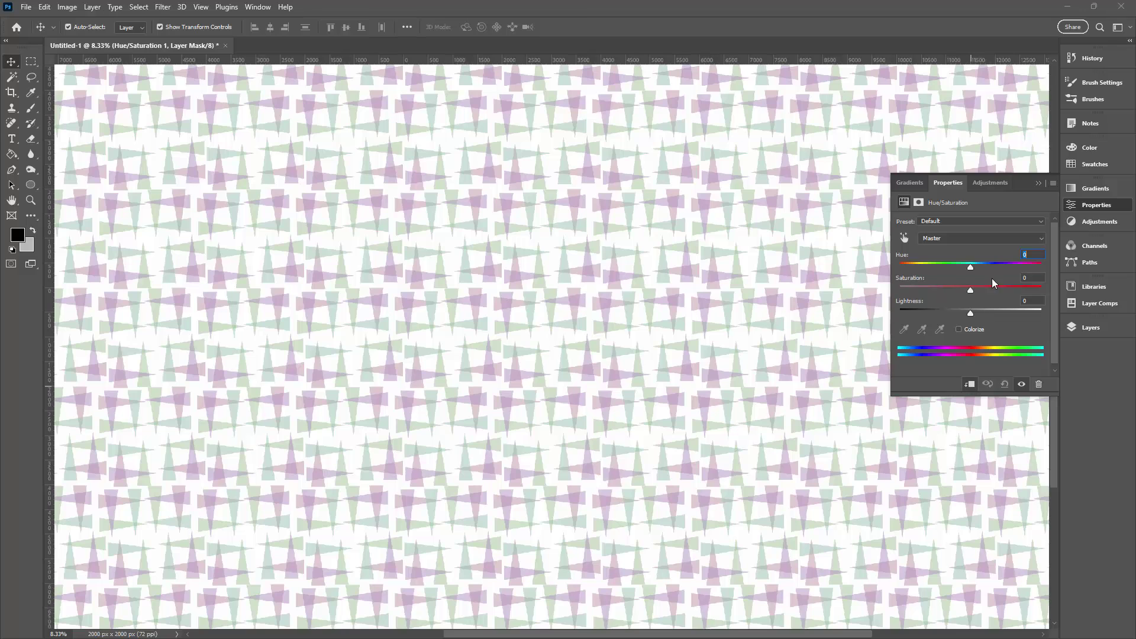
Set the clipped adjustment's hue to +121 and compare the pattern with the adjustment hidden and shown.
left_click_drag(970, 267, 1024, 280)
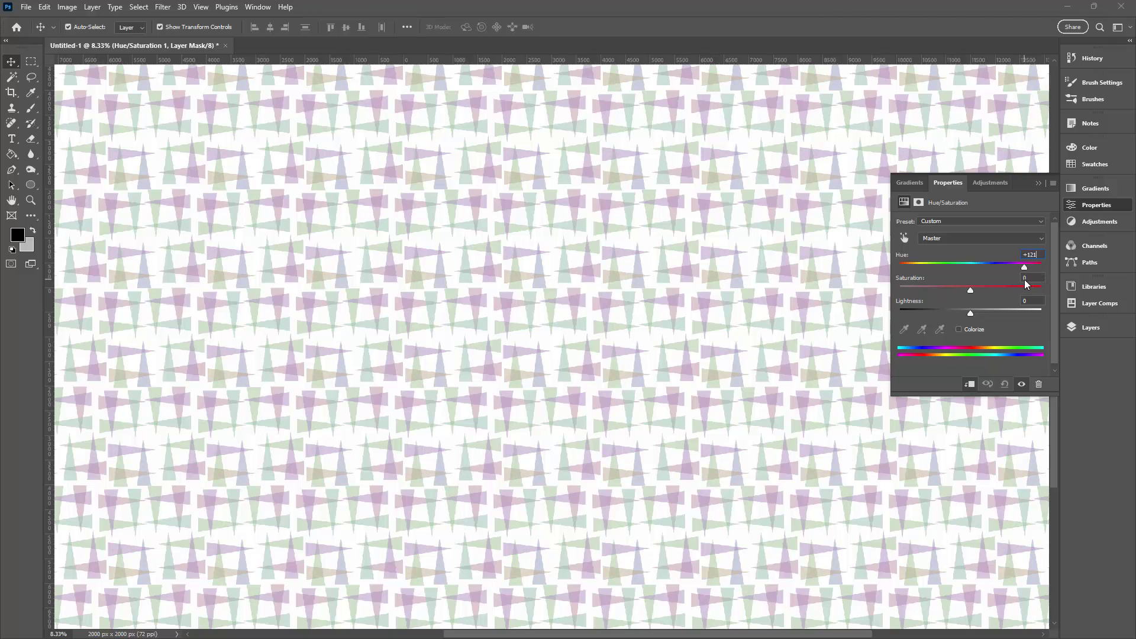
left_click(1068, 326)
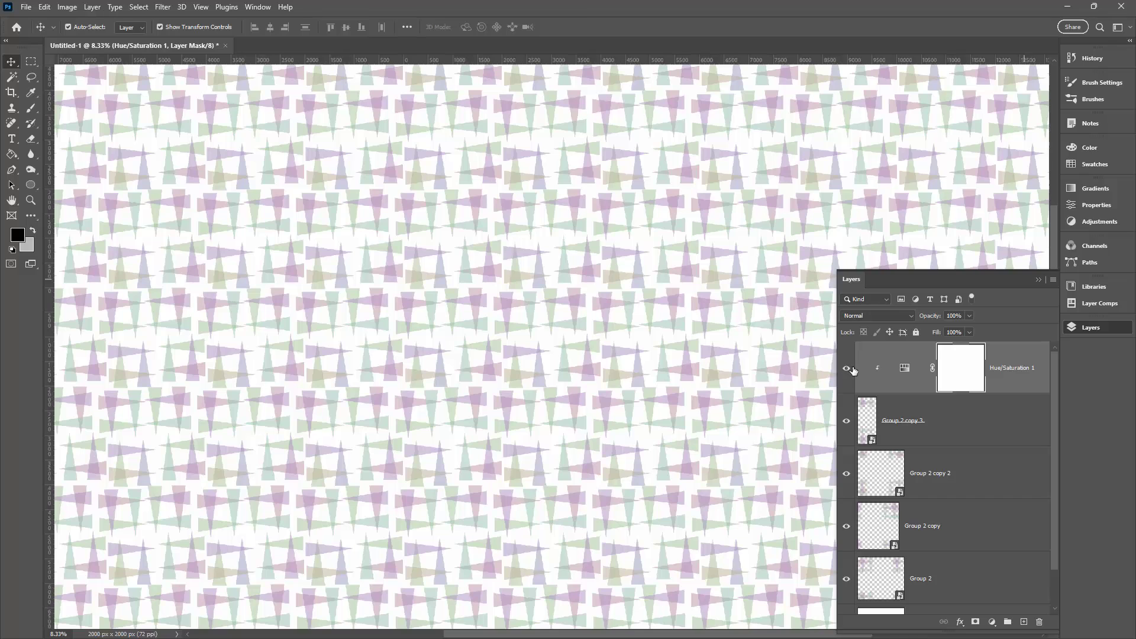
left_click(847, 368)
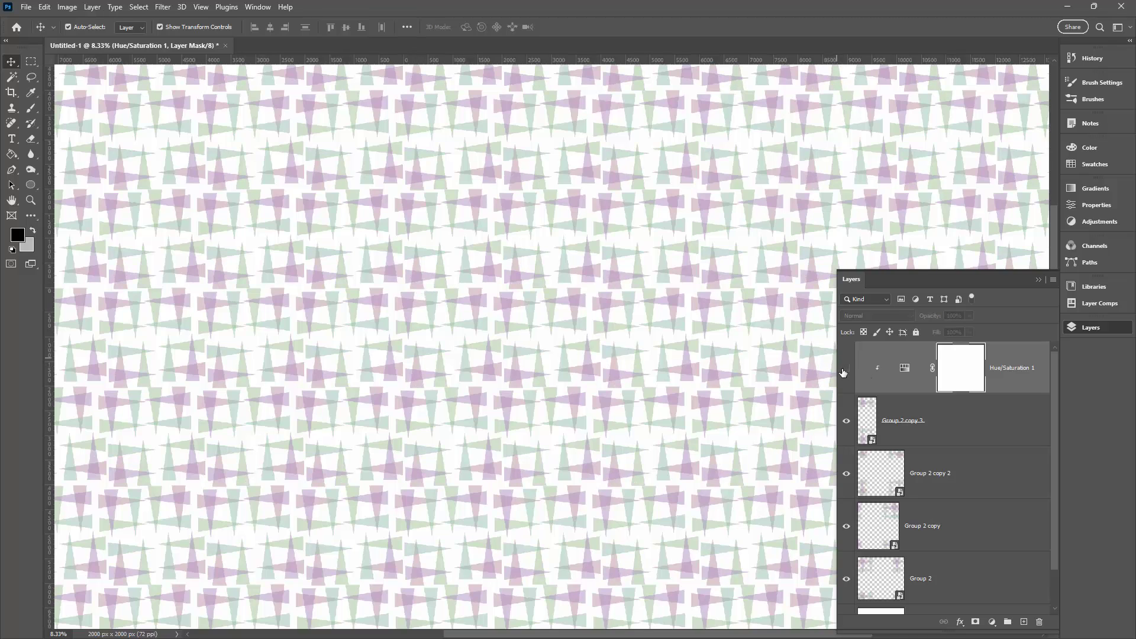
left_click(843, 370)
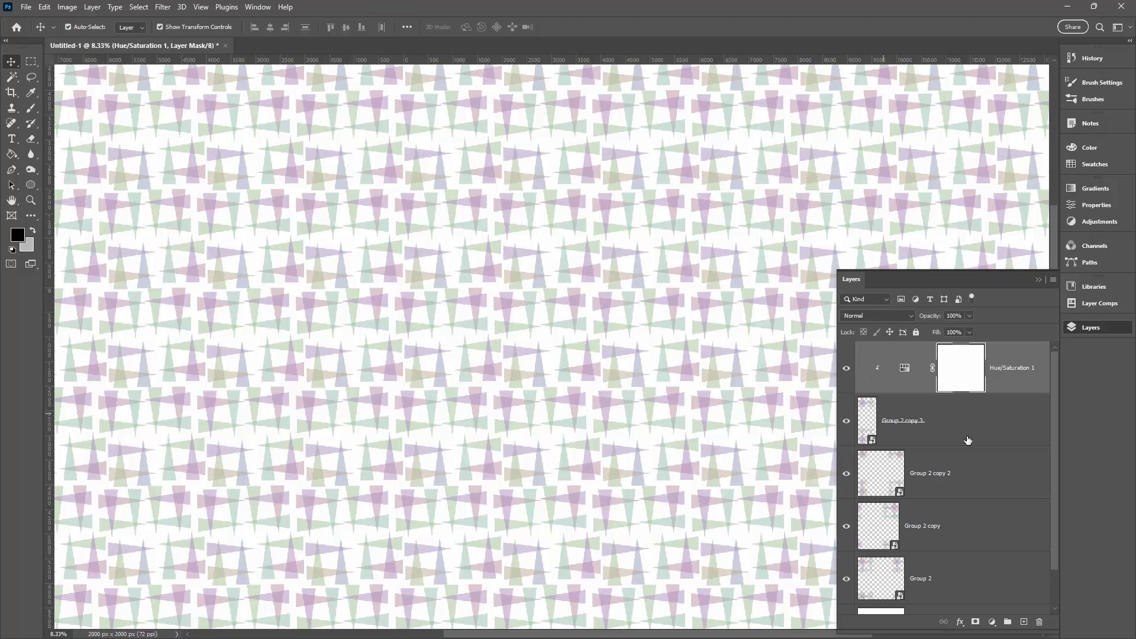
Add a Hue/Saturation adjustment layer clipped to the Group 2 copy 2 layer and set its hue to -115.
left_click(914, 472)
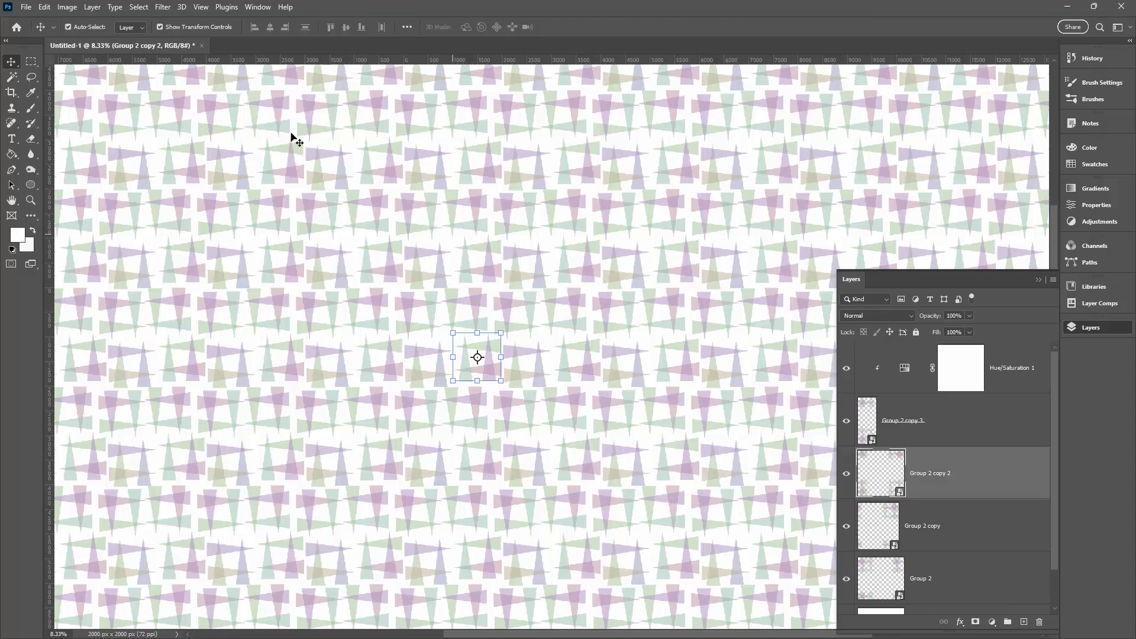
left_click(91, 7)
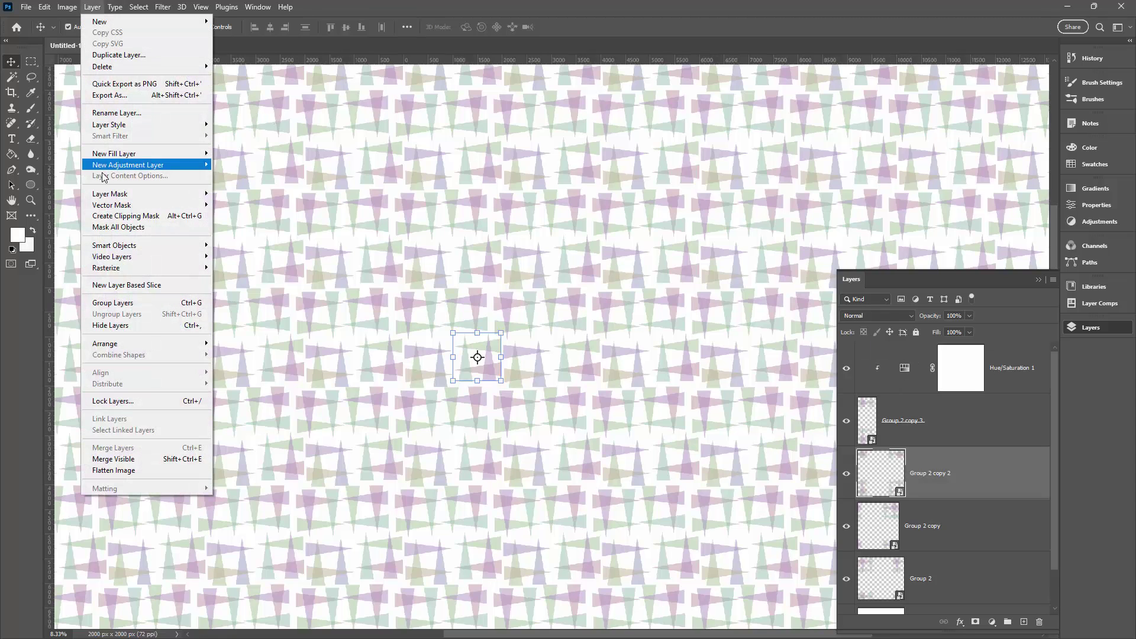
mouse_move(127, 165)
left_click(282, 227)
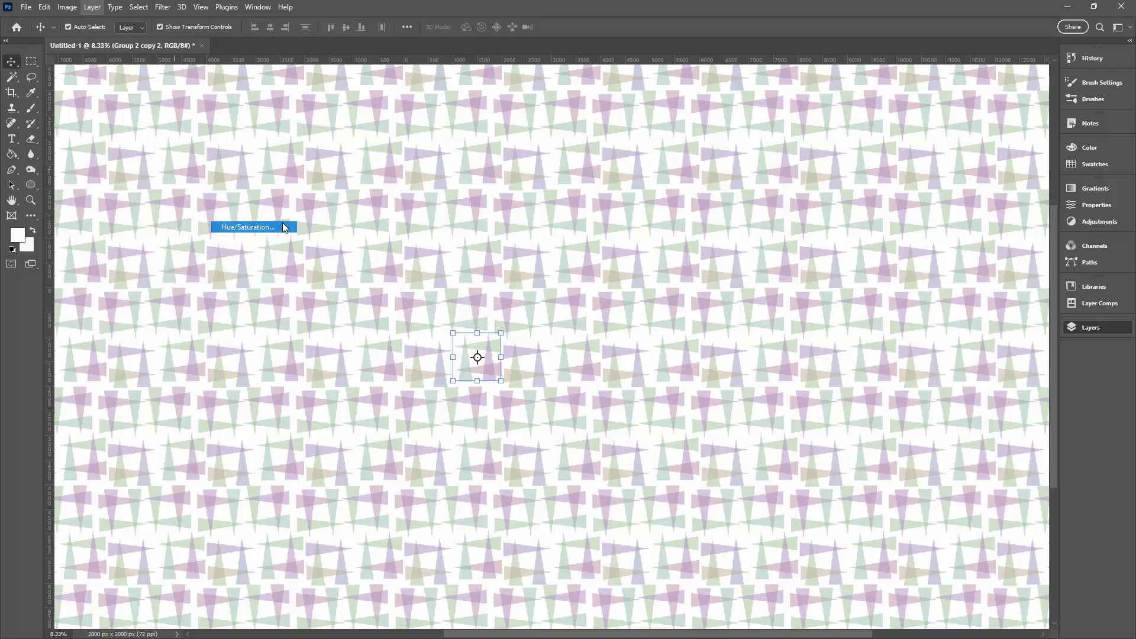
left_click(718, 403)
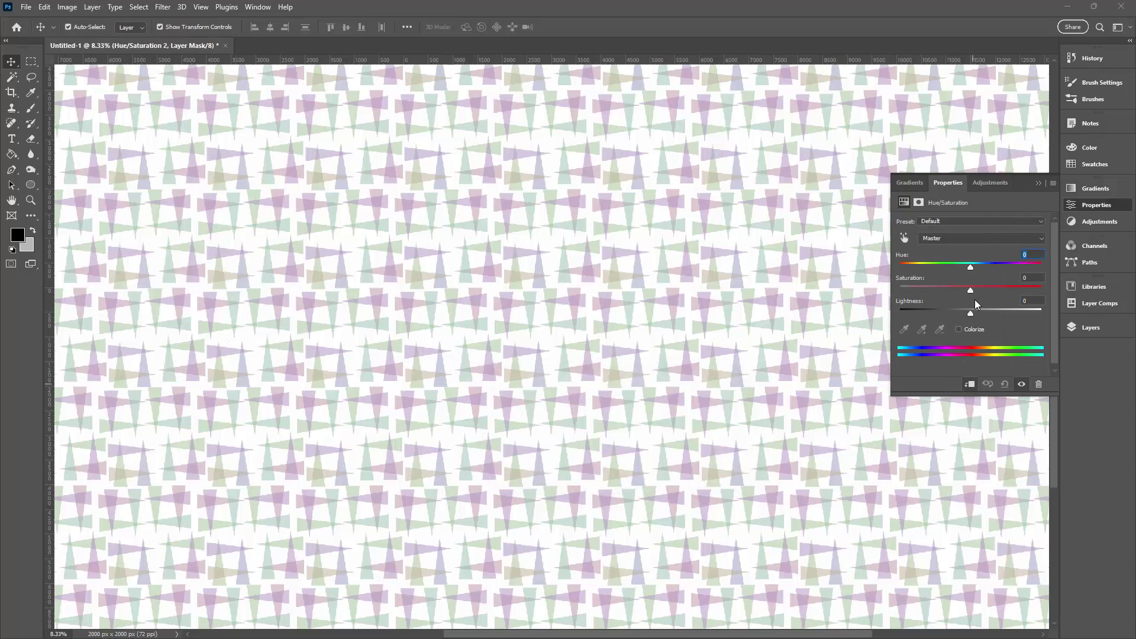
left_click_drag(972, 268, 918, 268)
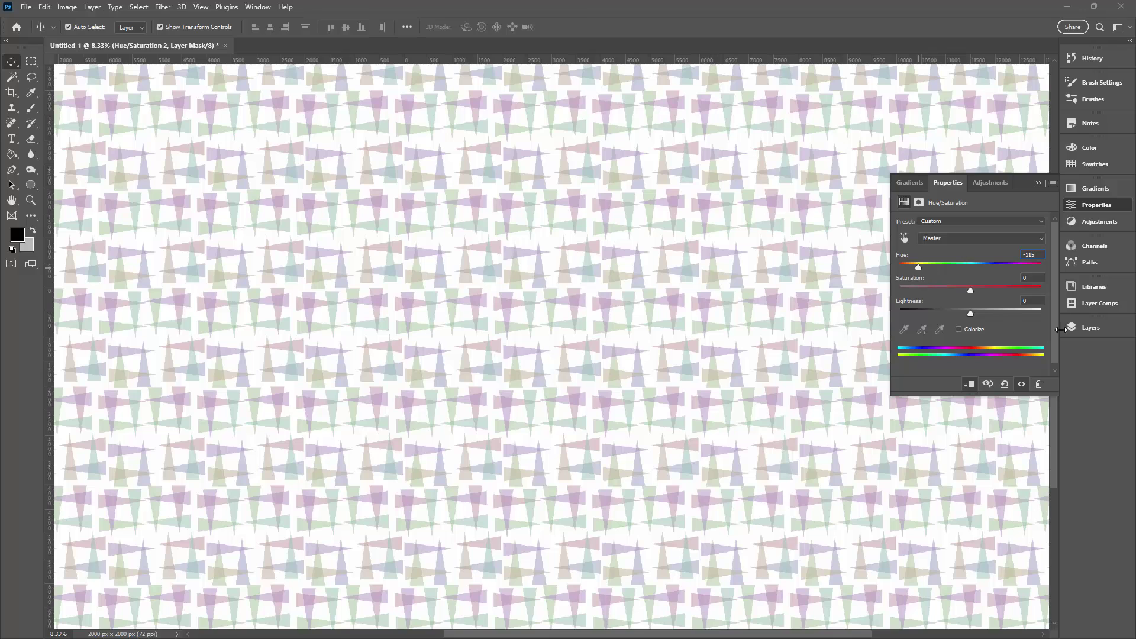
Add a Hue/Saturation adjustment layer clipped to the Group 2 copy layer and set its hue to -123.
left_click(1078, 327)
left_click(946, 572)
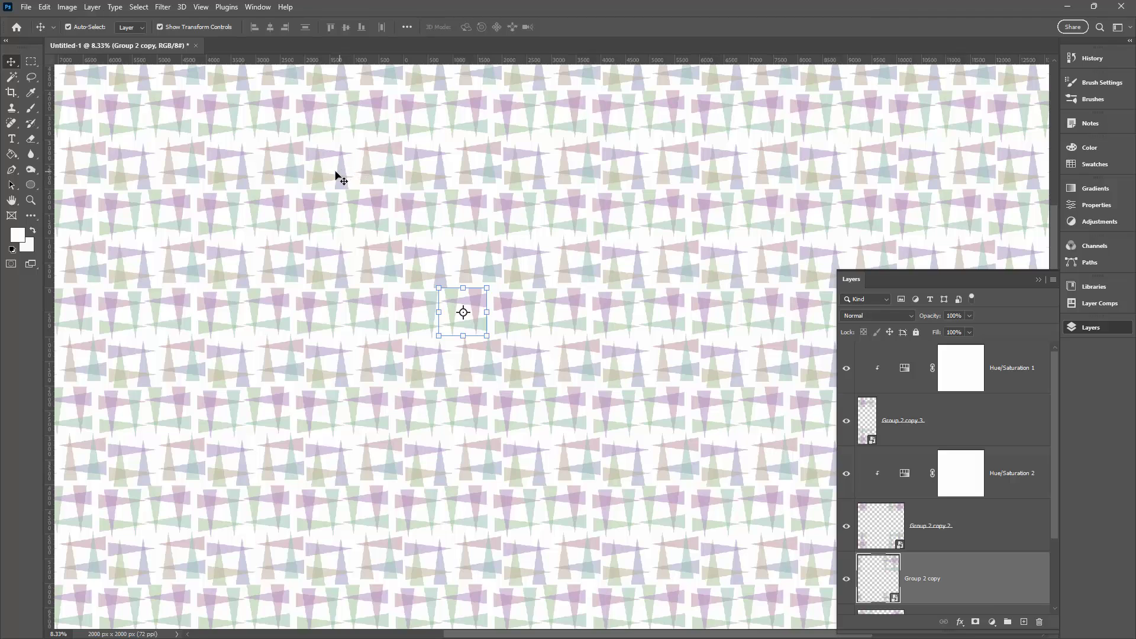
left_click(91, 7)
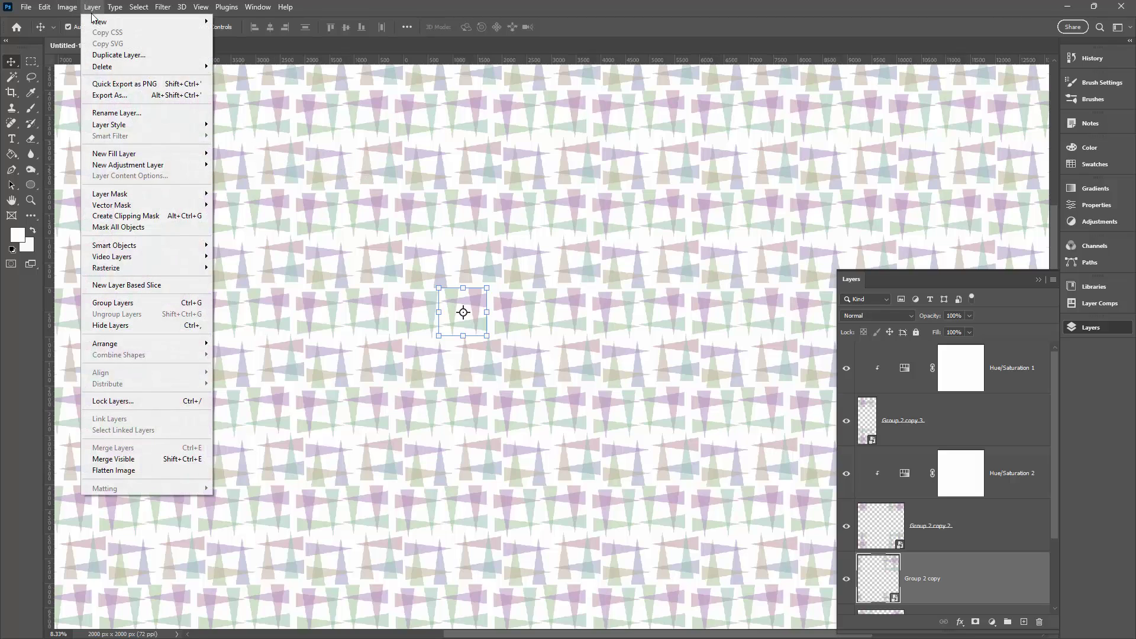
mouse_move(139, 165)
left_click(263, 228)
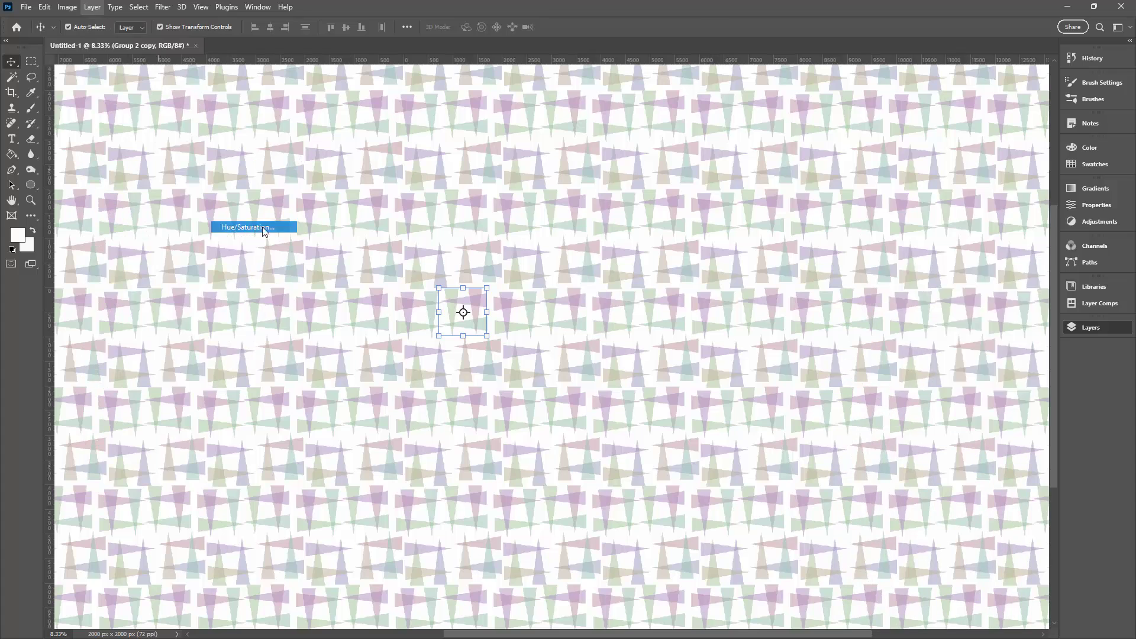
left_click(733, 401)
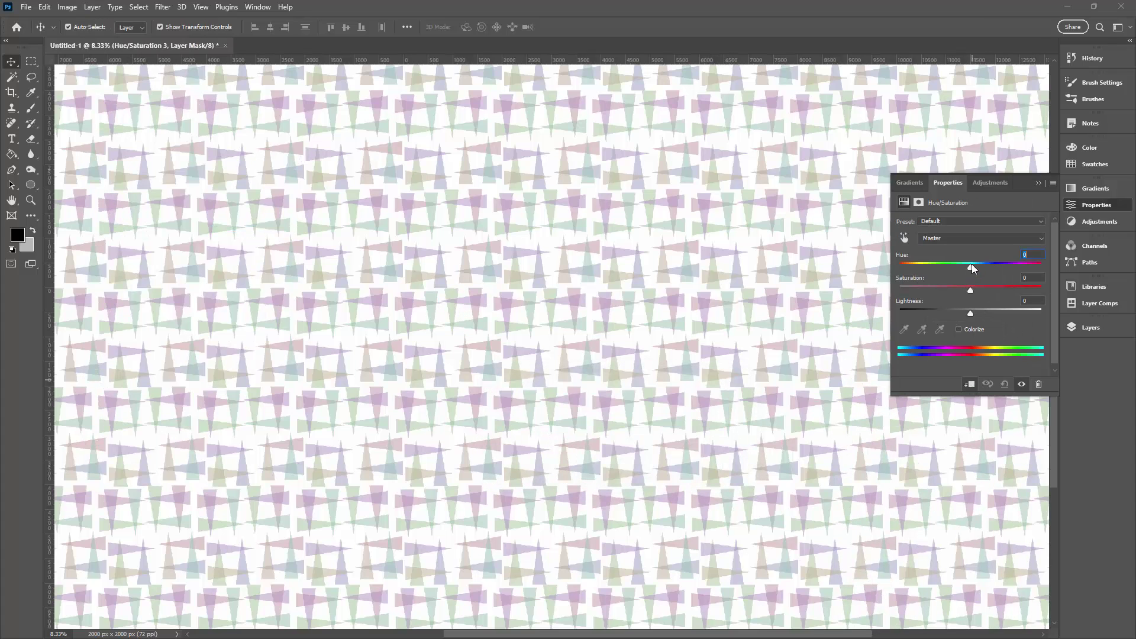
left_click_drag(971, 264, 915, 267)
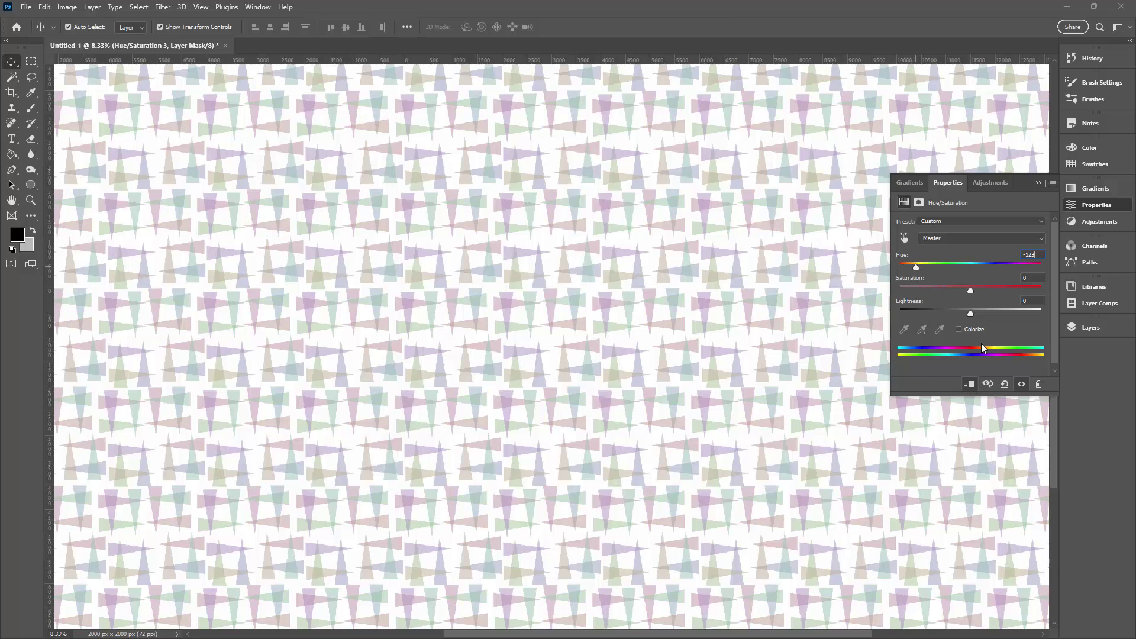
With the Group 2 copy 2 layer selected, save the recoloured tile as a new pattern in the Patterns library under its proposed name.
left_click(1089, 328)
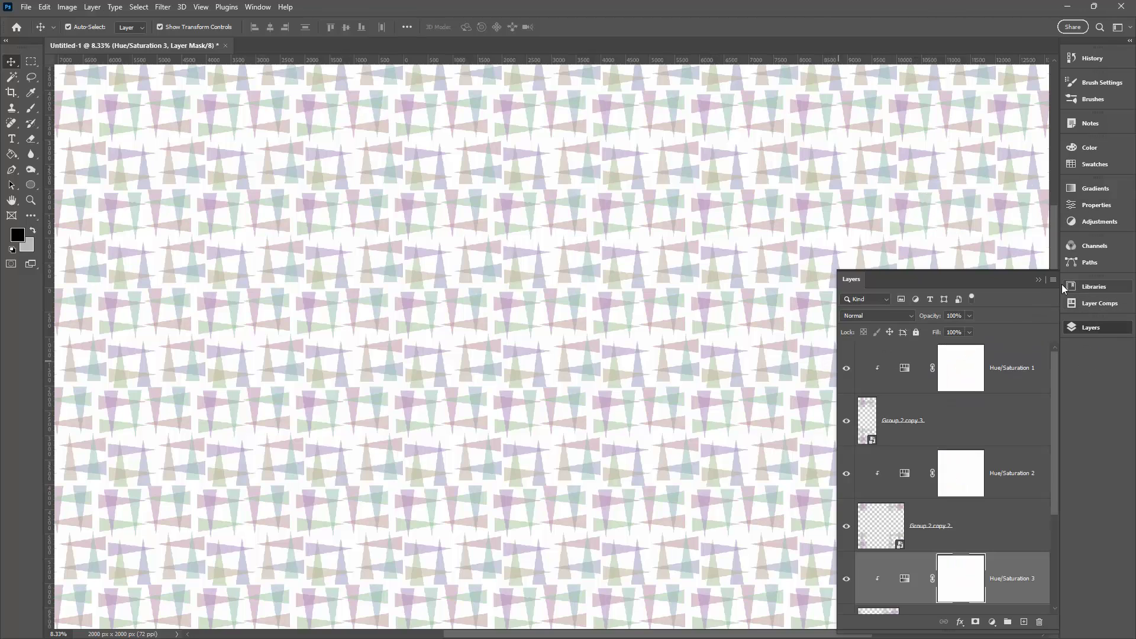
left_click(259, 7)
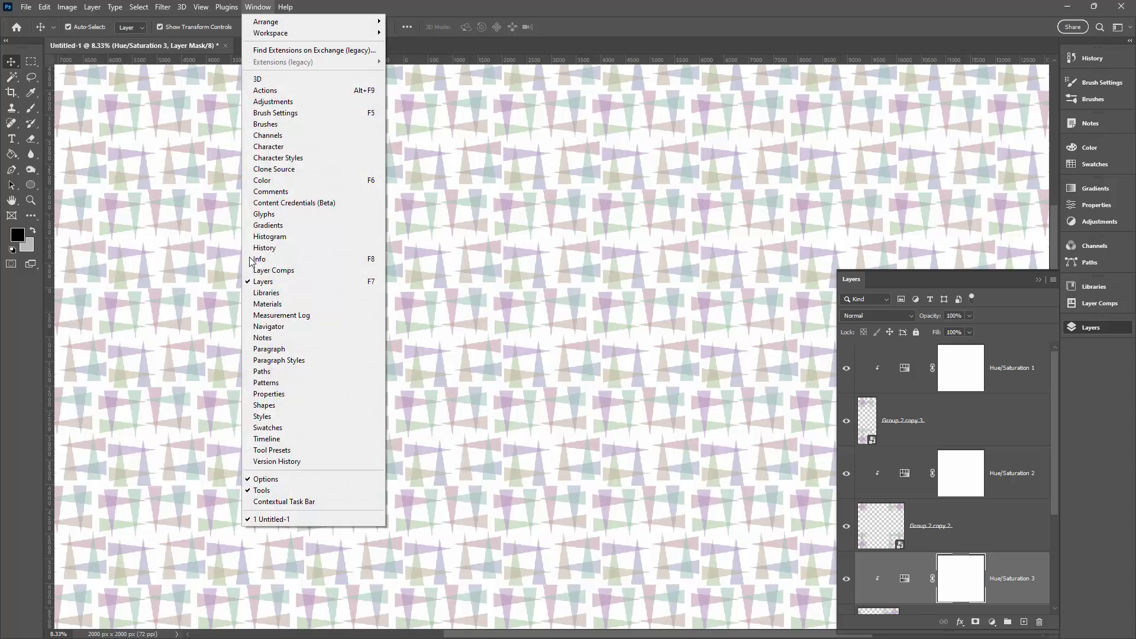
left_click(266, 383)
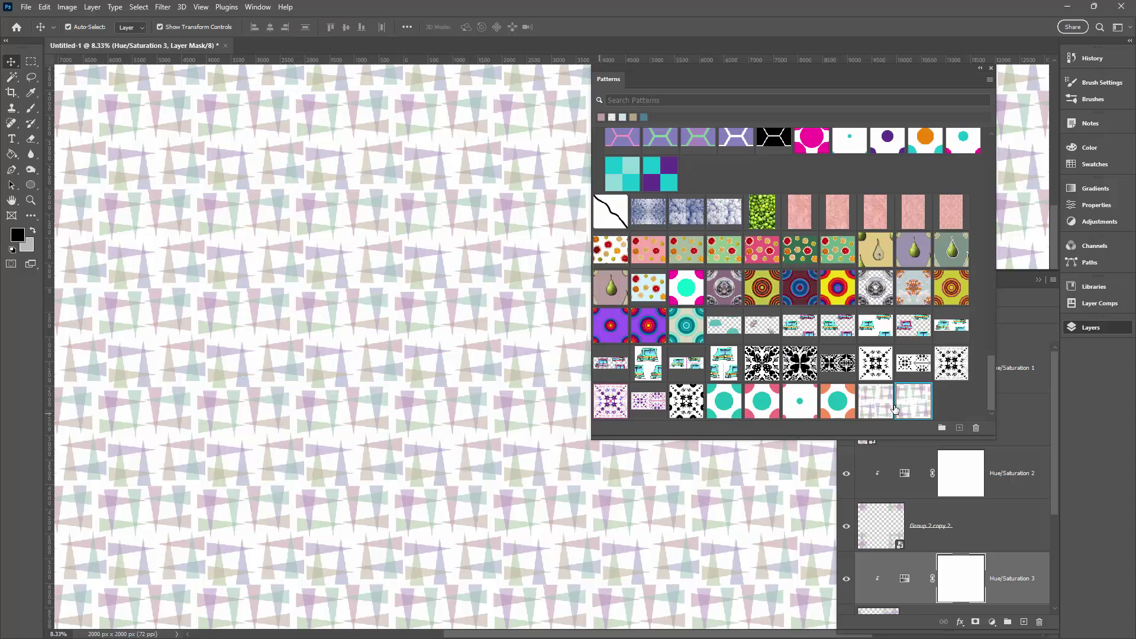
left_click(960, 428)
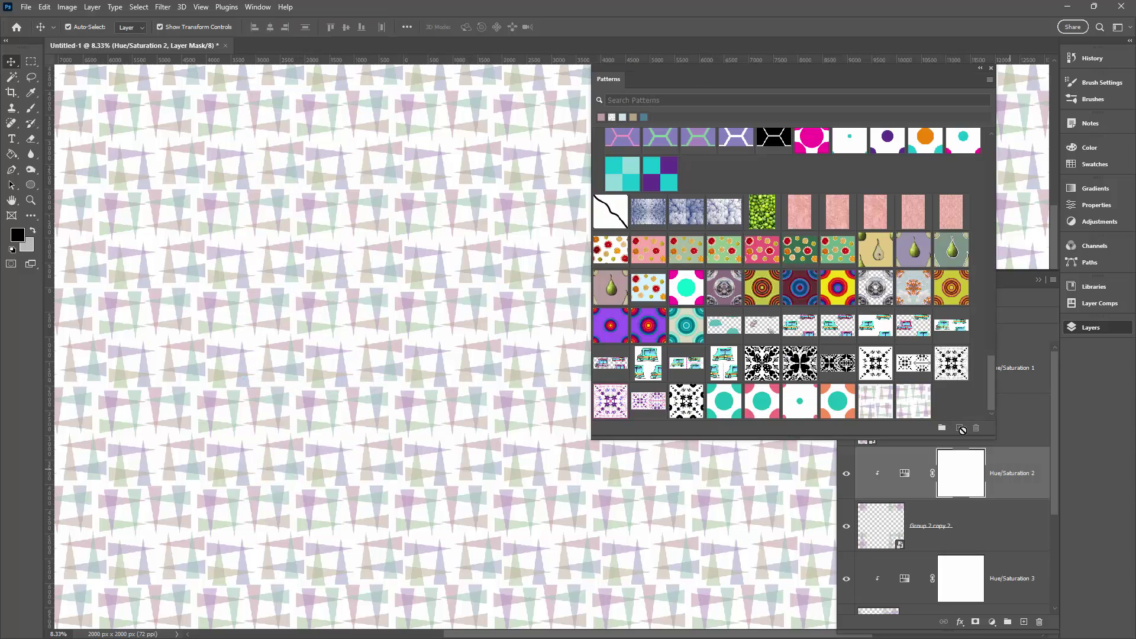
left_click(1009, 524)
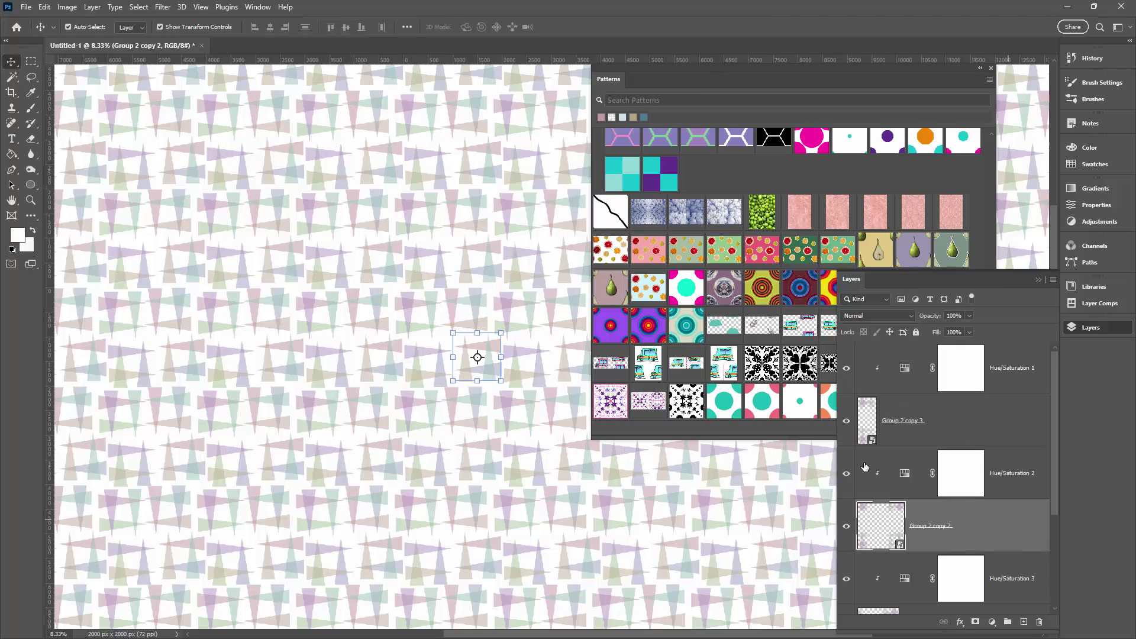
left_click(804, 430)
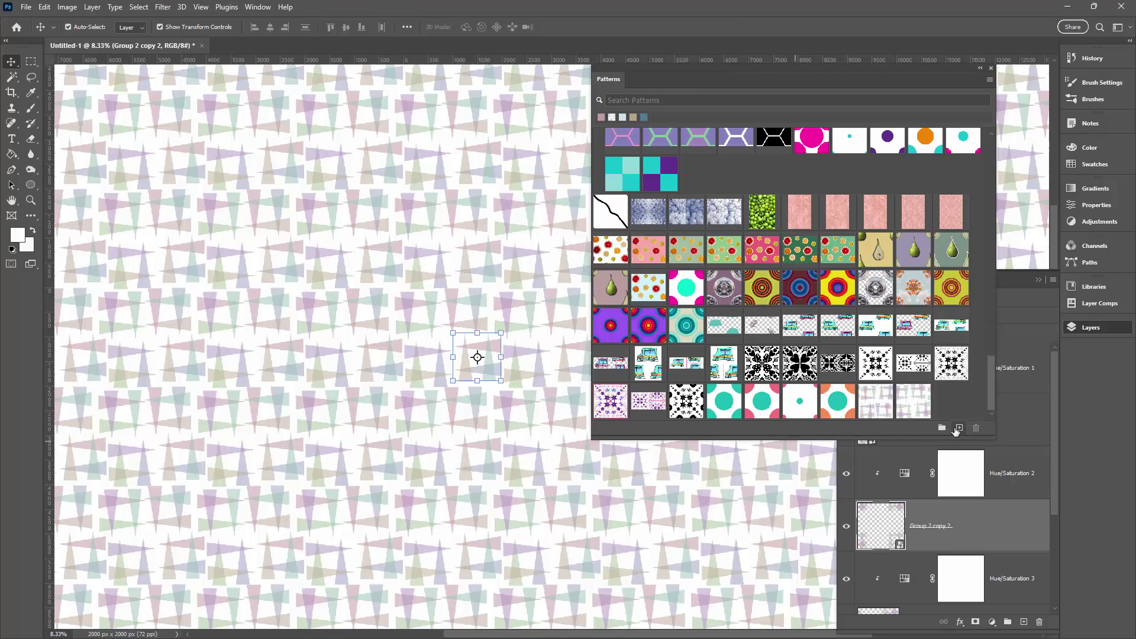
left_click(960, 428)
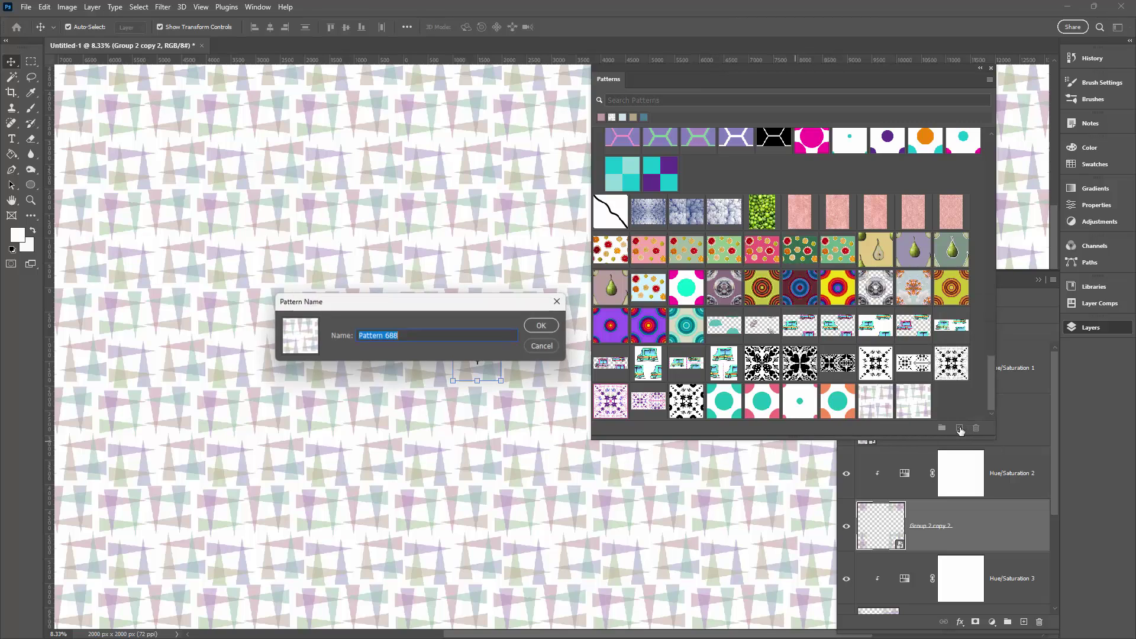
left_click(536, 329)
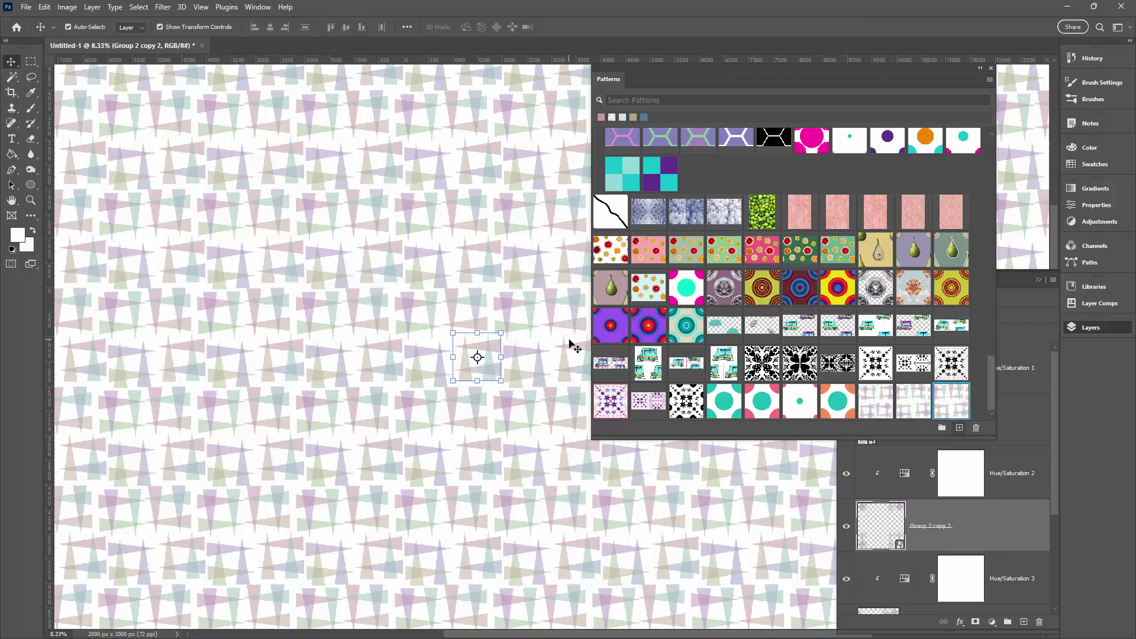
left_click(991, 67)
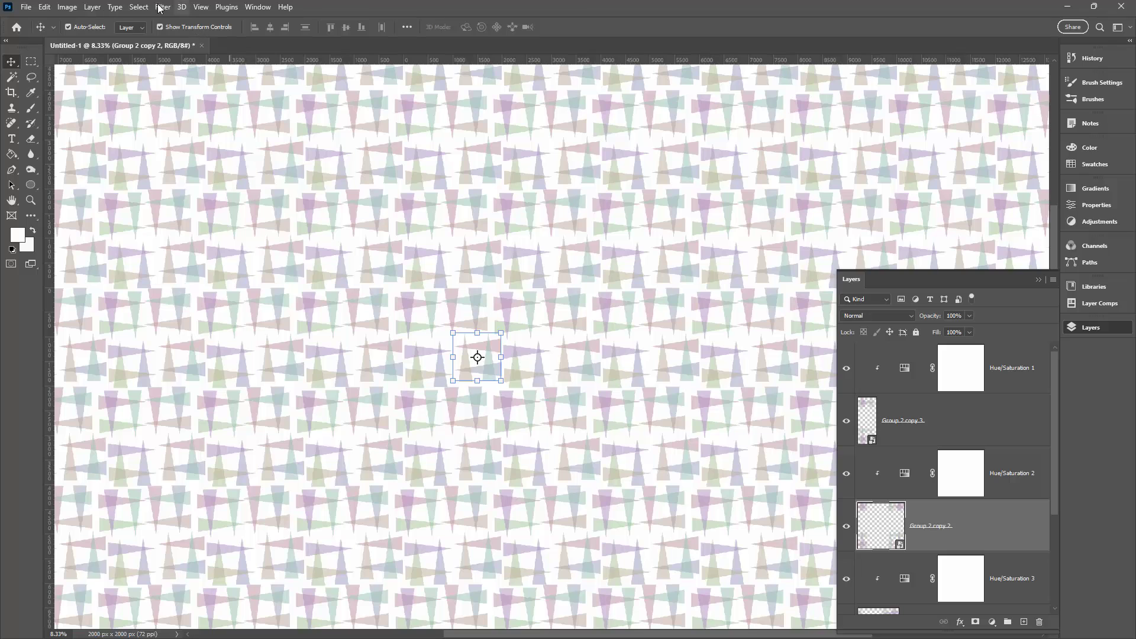
Turn off Pattern Preview and deselect all layers of the tile document.
left_click(200, 7)
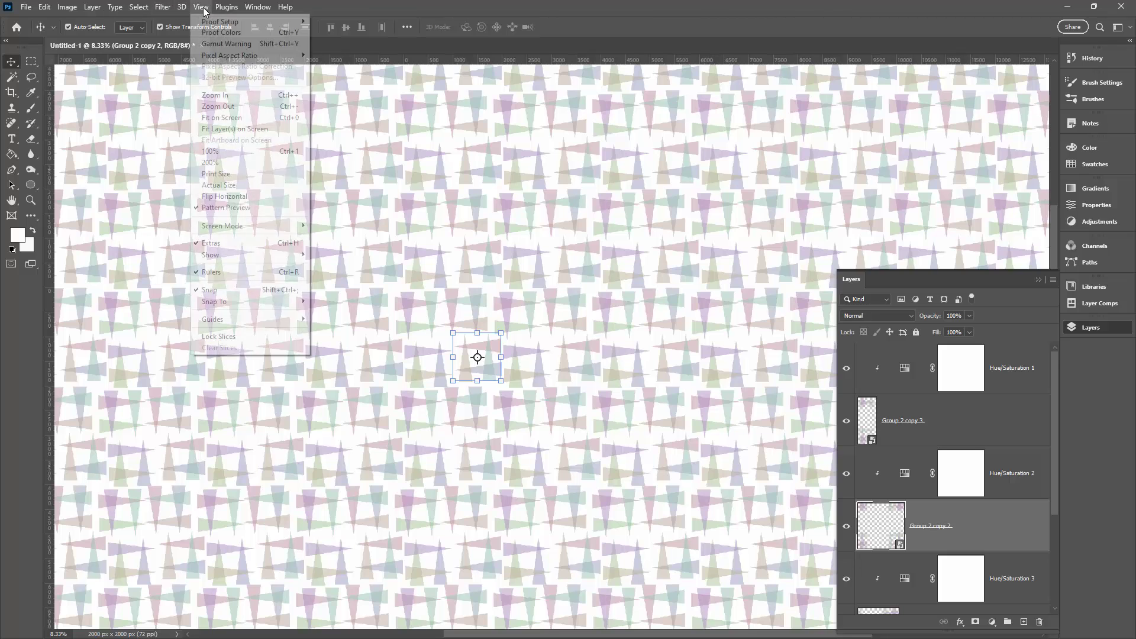
left_click(234, 210)
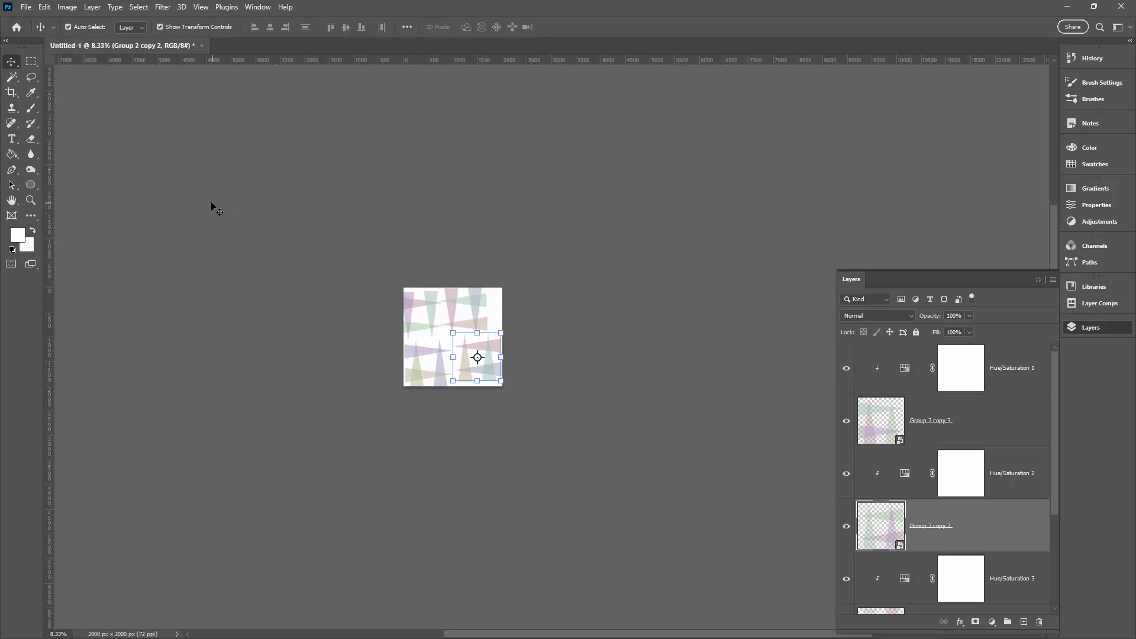
left_click(507, 264)
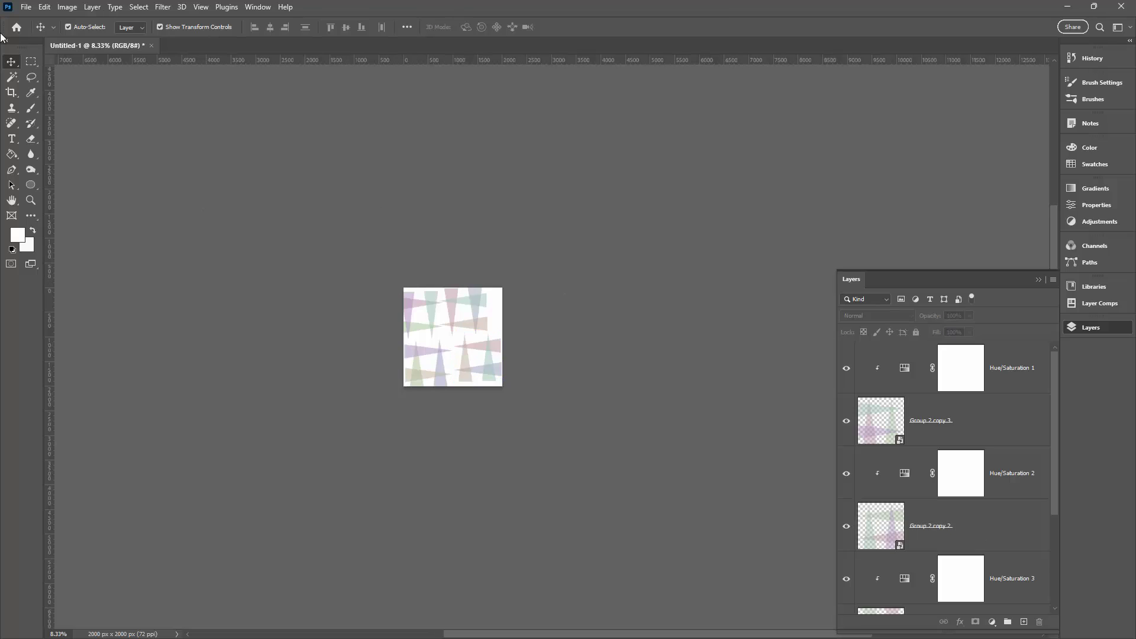
Create a new 3600 x 3600 pixel RGB document at 72 ppi with white background contents and unlock its Background layer.
left_click(26, 7)
left_click(37, 21)
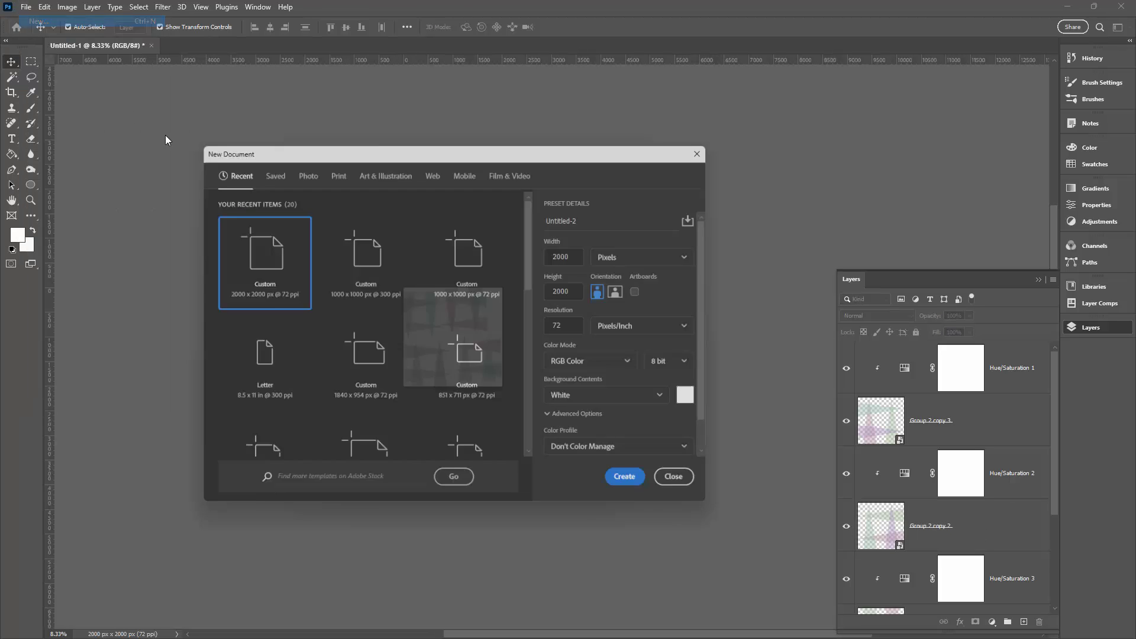
double_click(575, 253)
type("3")
key("Tab")
type("3")
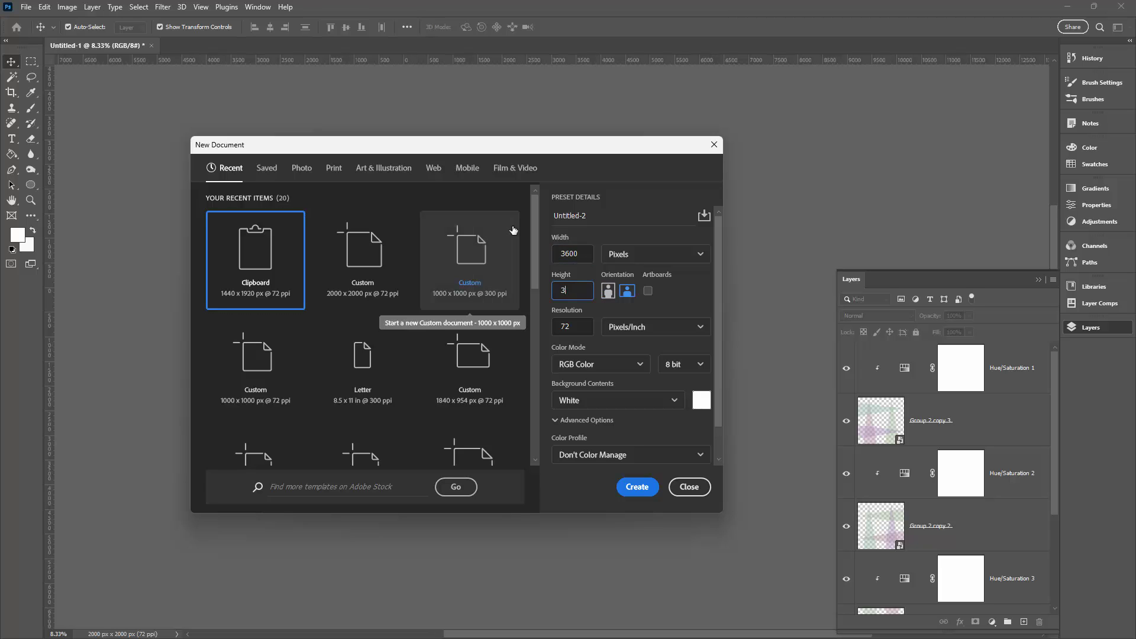
type("600")
left_click(637, 486)
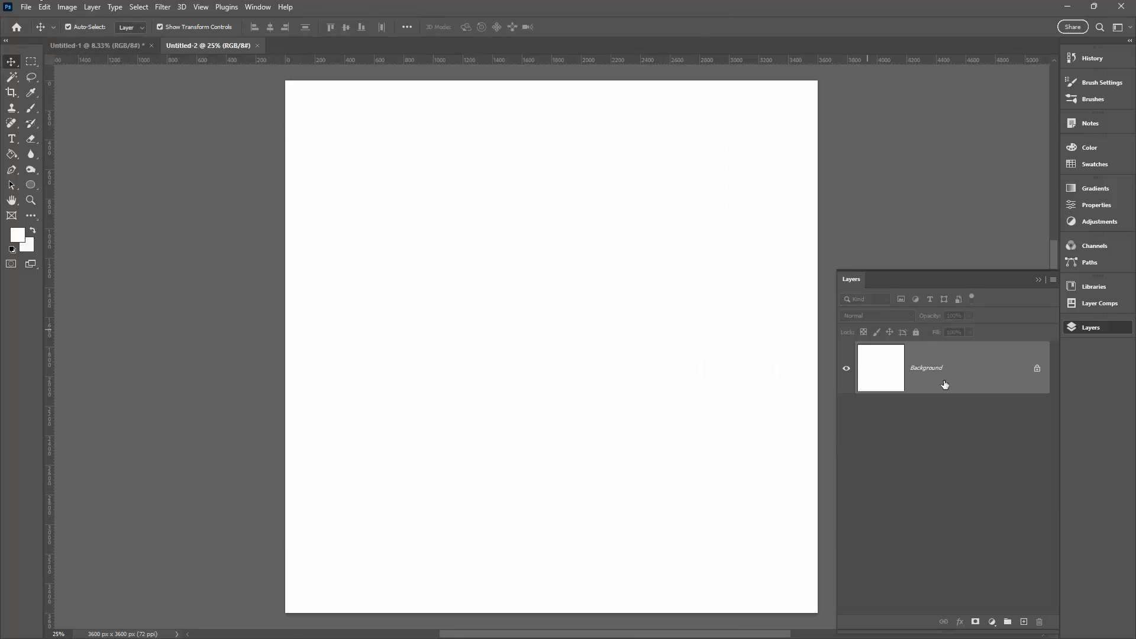
left_click(1038, 369)
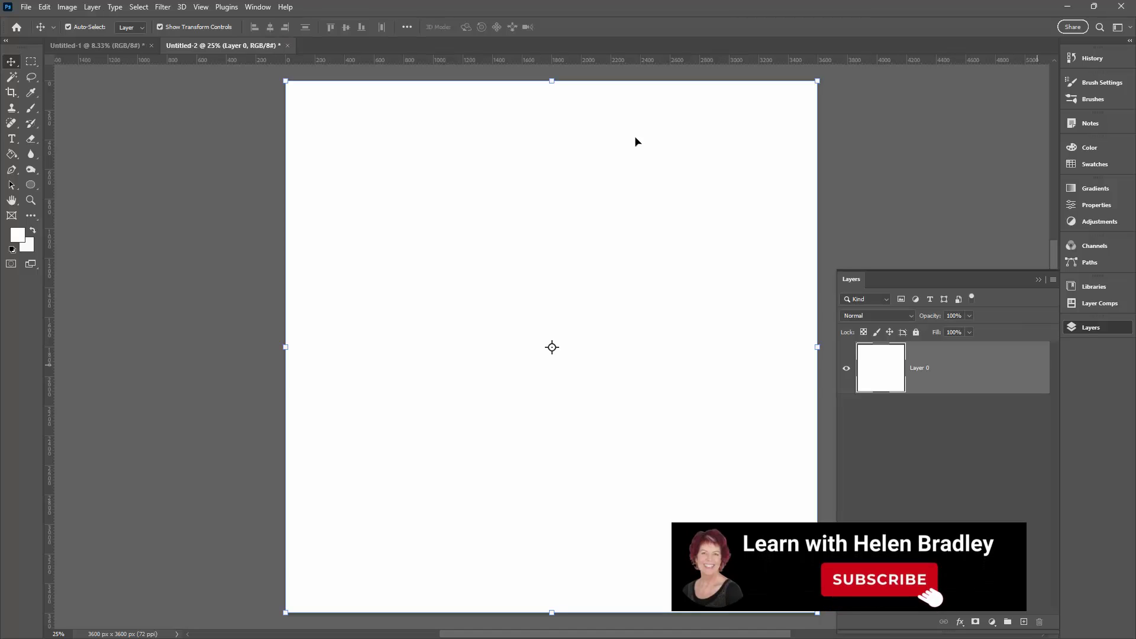
Fill the new document with the last saved pattern from the Patterns library and shrink the library to reveal the canvas.
left_click(258, 7)
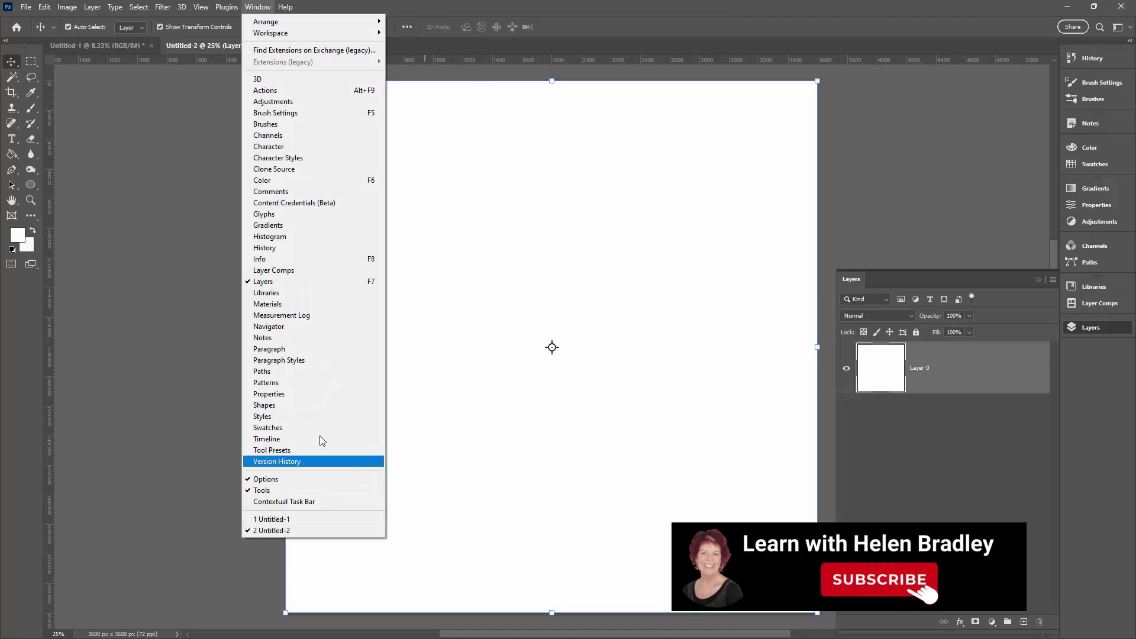
left_click(313, 383)
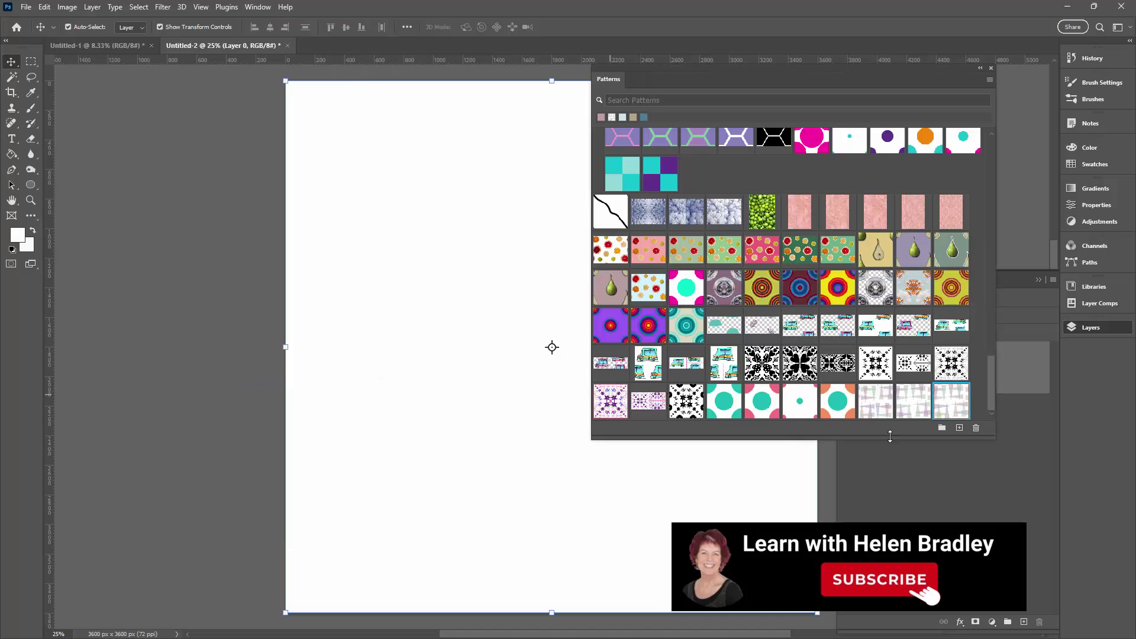
left_click(958, 401)
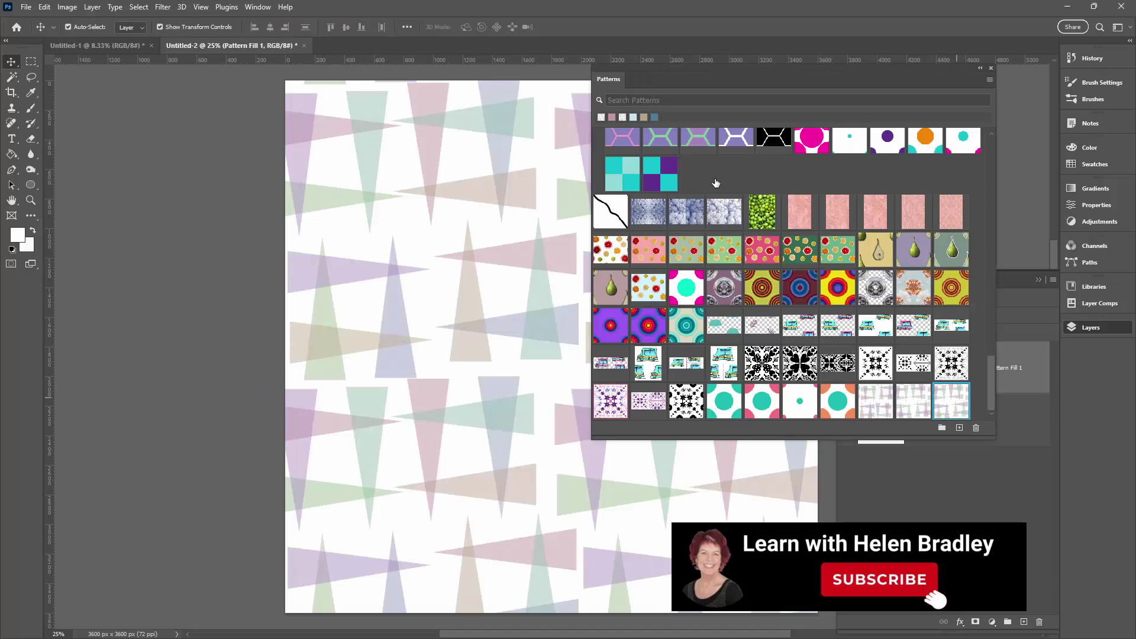
left_click_drag(592, 124, 800, 124)
left_click_drag(941, 421, 940, 217)
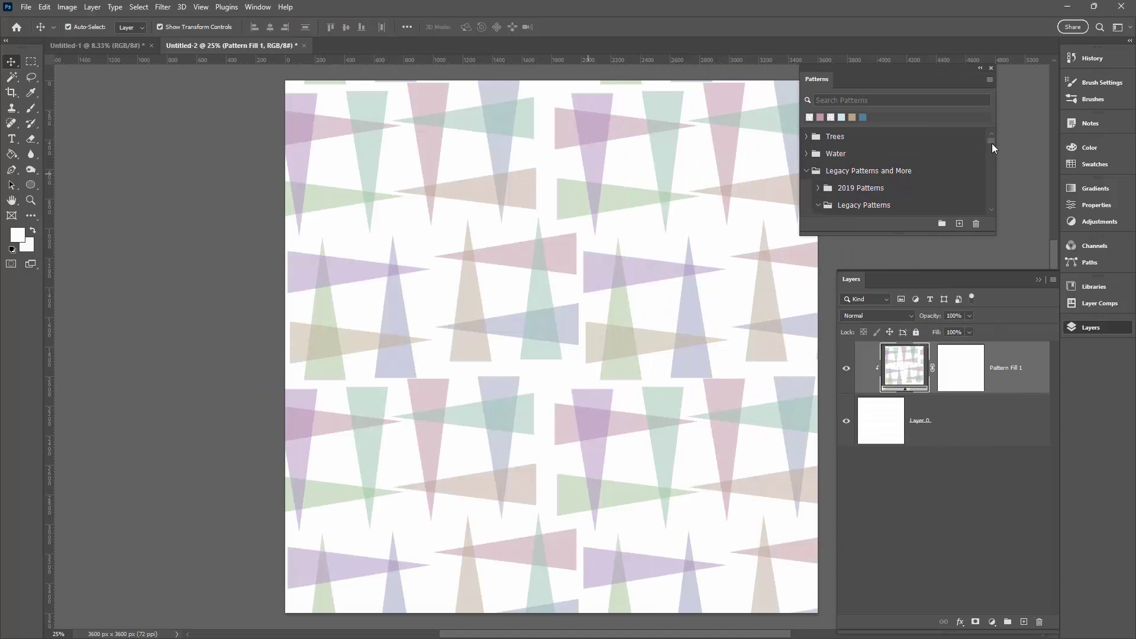
left_click_drag(992, 143, 991, 207)
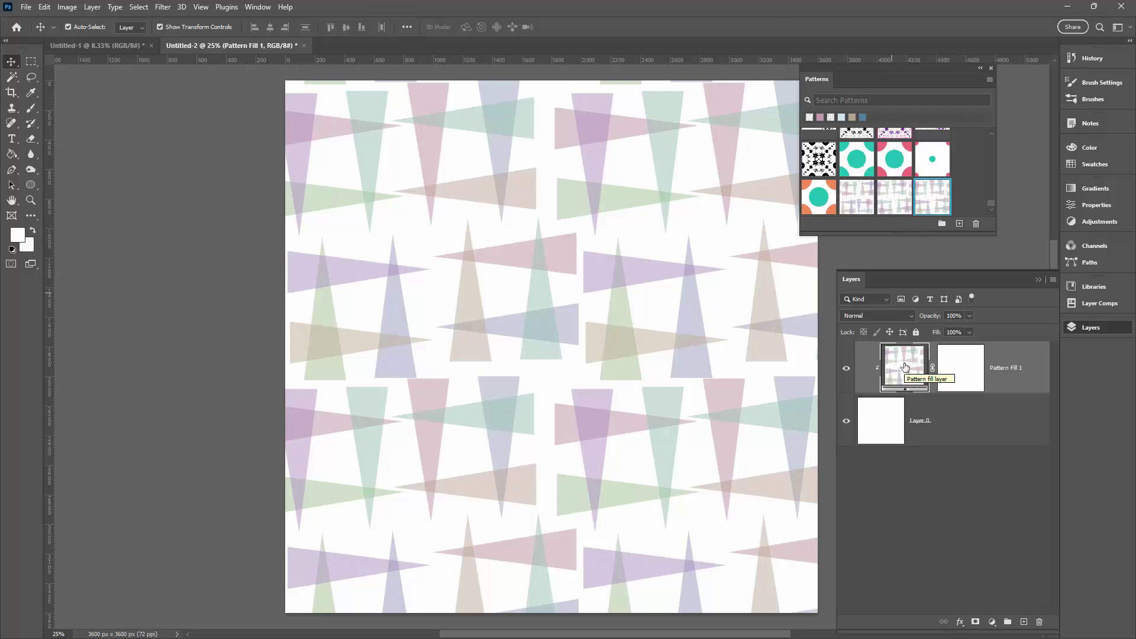
Set the scale of the pattern fill layer to 35%.
double_click(905, 367)
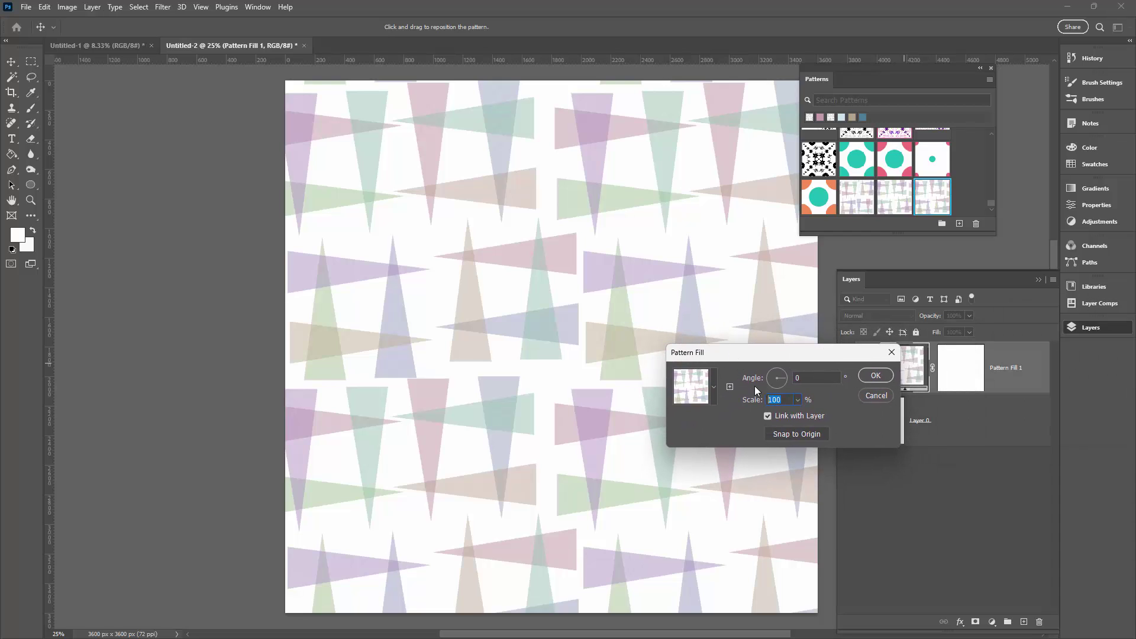
type("15")
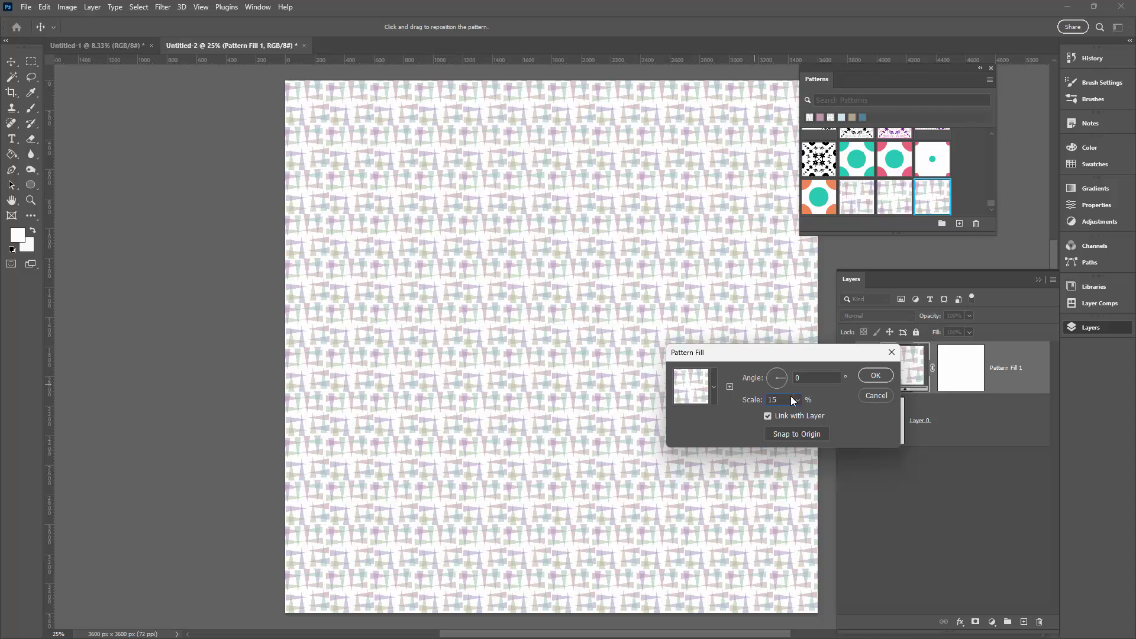
key("shift+Up")
key("shift+Up")
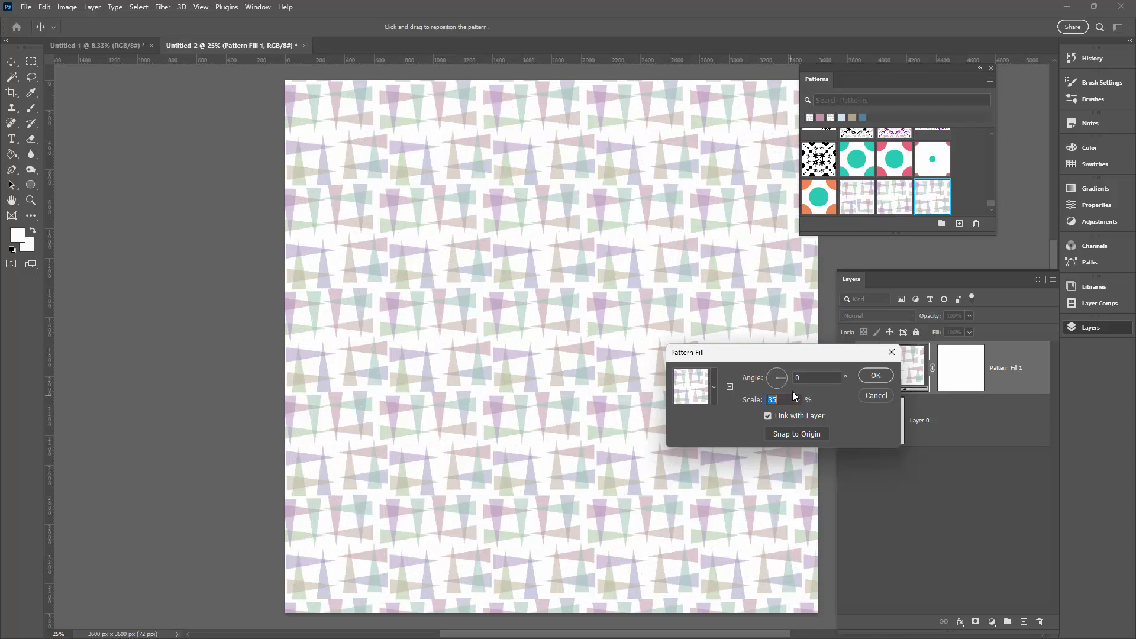
left_click(874, 375)
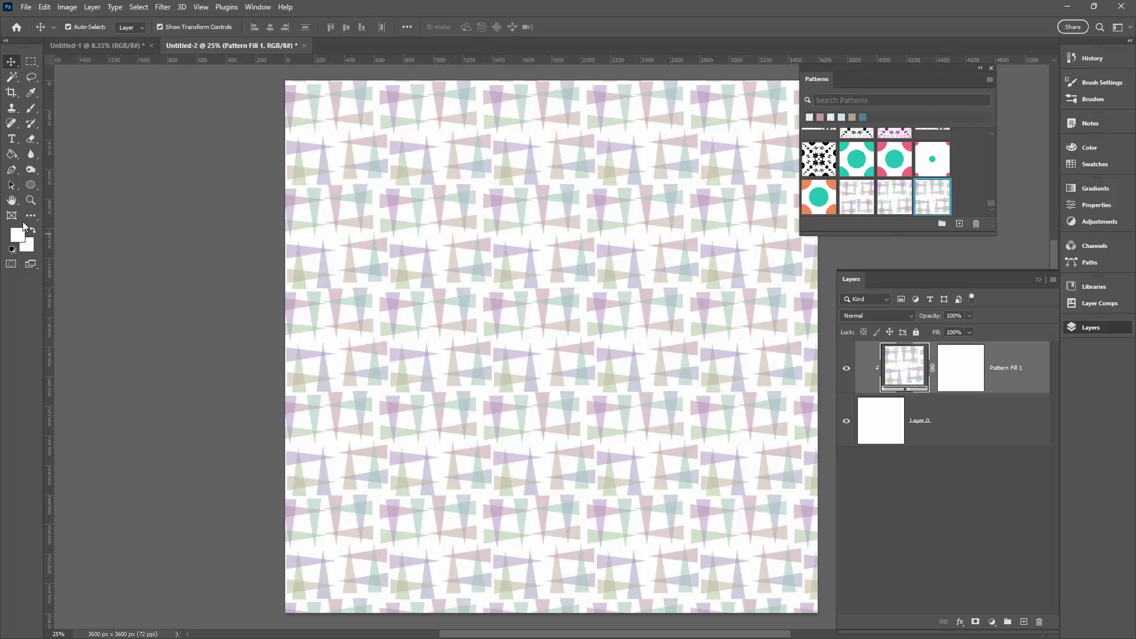
left_click(31, 200)
left_click_drag(427, 226, 503, 261)
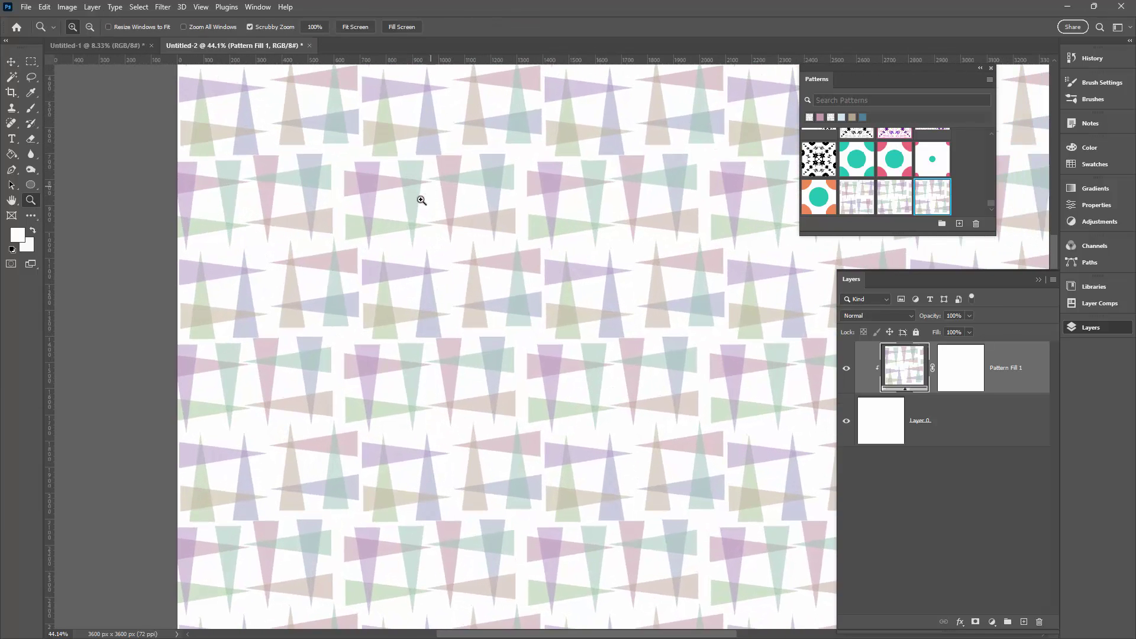